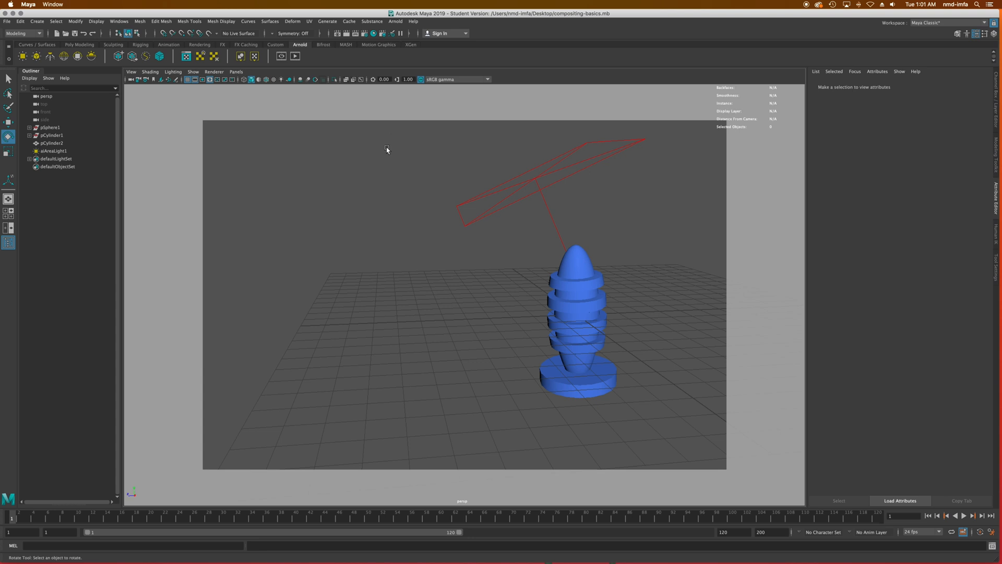
# - Select the blue cylinder model and run a test render of the perspective view in Arnold RenderView
pyautogui.click(571, 327)
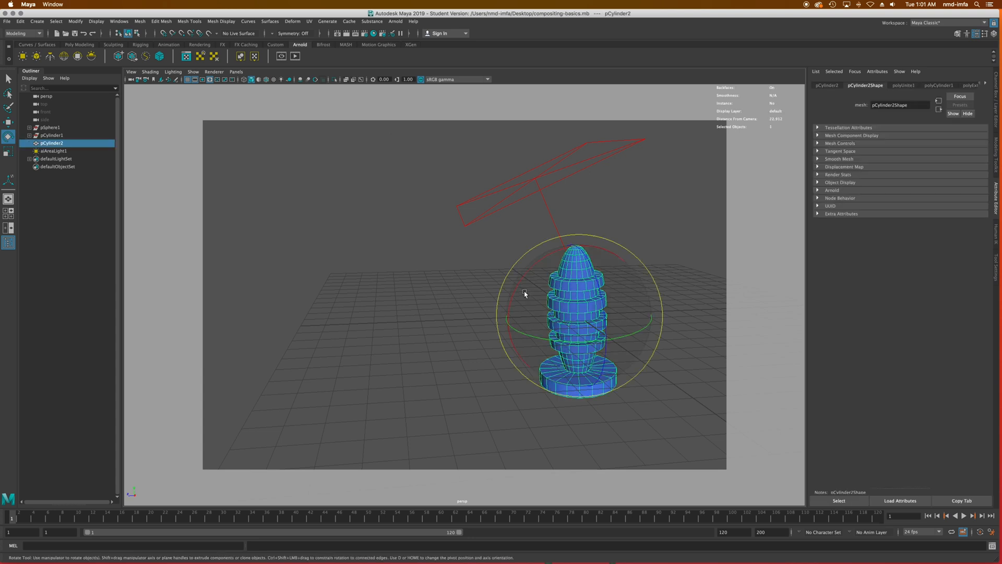
pyautogui.keyDown('alt'); pyautogui.moveTo(557, 234); pyautogui.dragTo(577, 249); pyautogui.keyUp('alt')
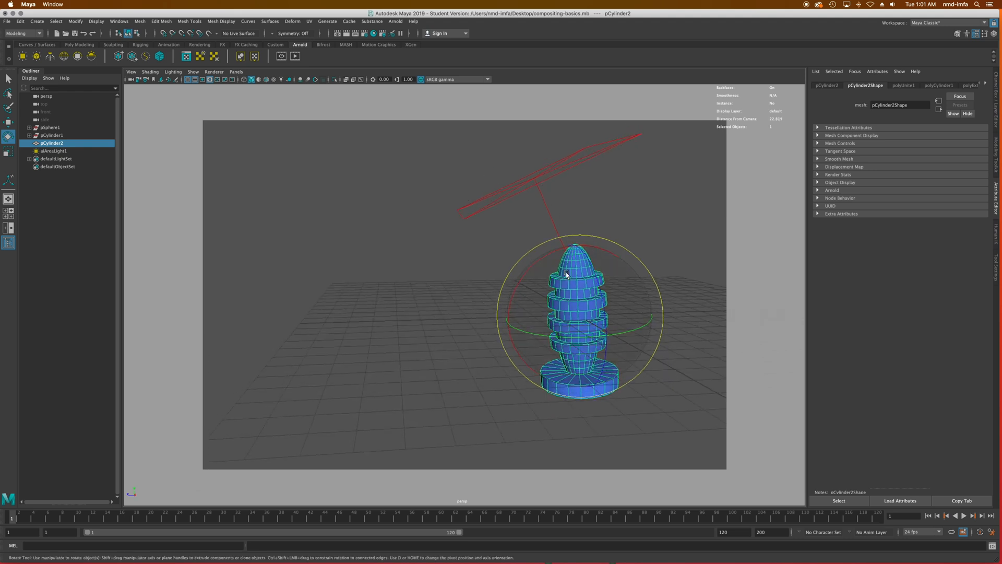
pyautogui.click(281, 56)
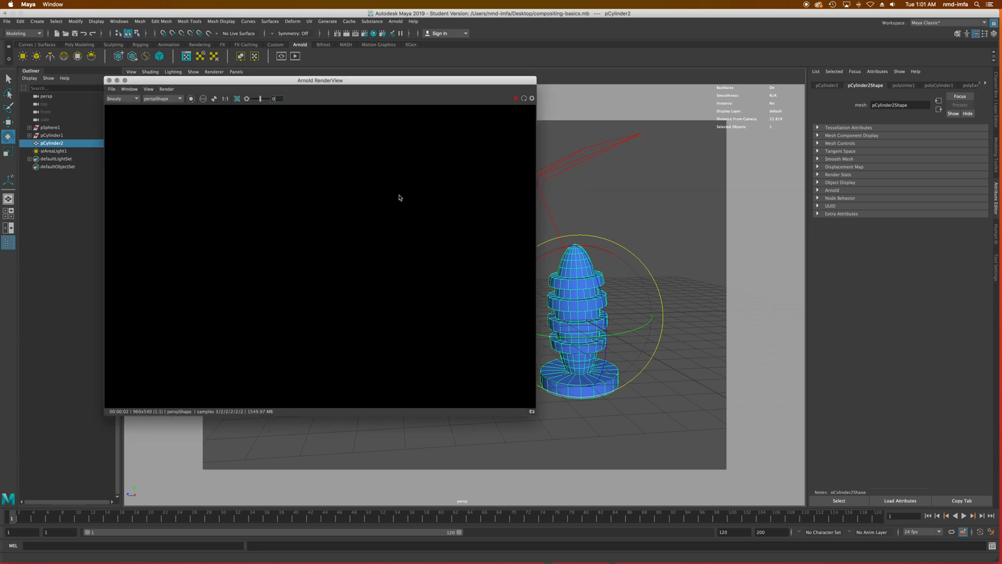
pyautogui.click(517, 99)
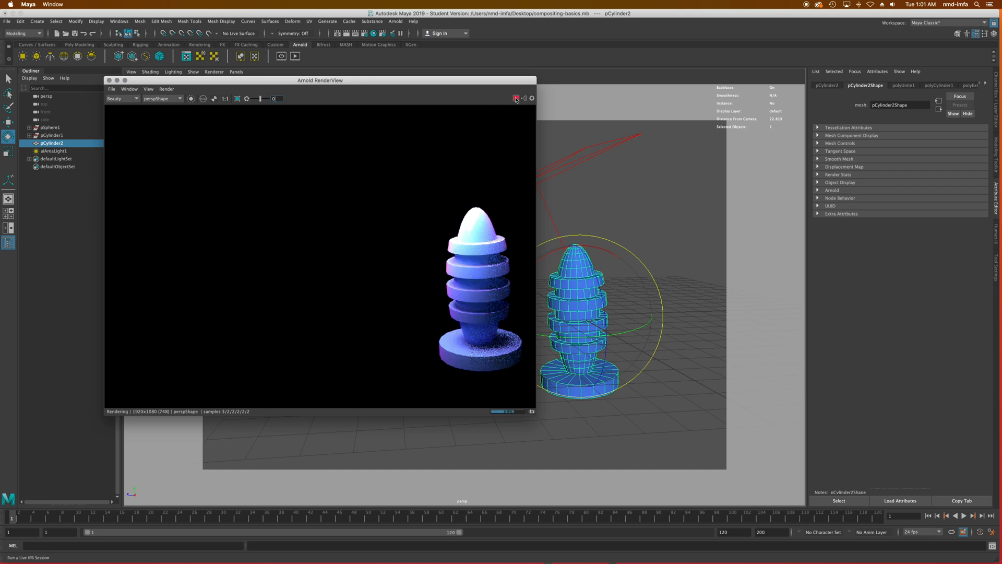
pyautogui.click(109, 80)
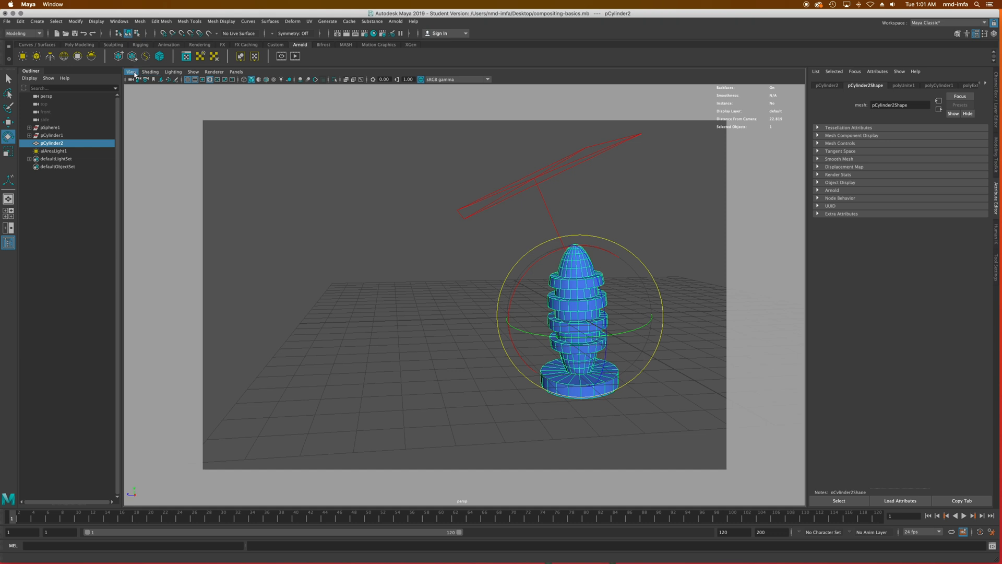
# - Switch from the perspective camera to a full-size front view with nothing selected
pyautogui.click(131, 72)
pyautogui.click(133, 73)
pyautogui.press('space')
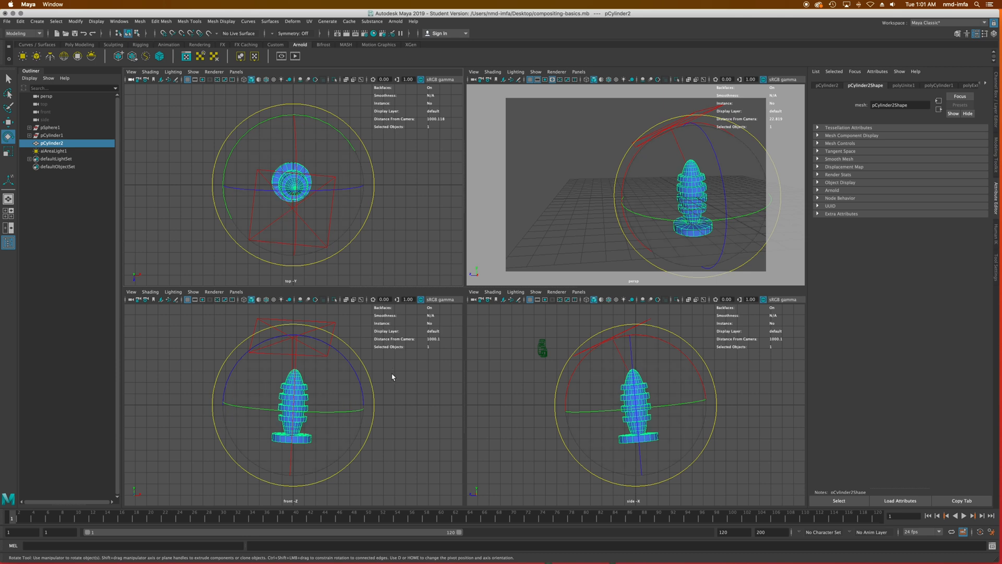
pyautogui.click(414, 399)
pyautogui.press('space')
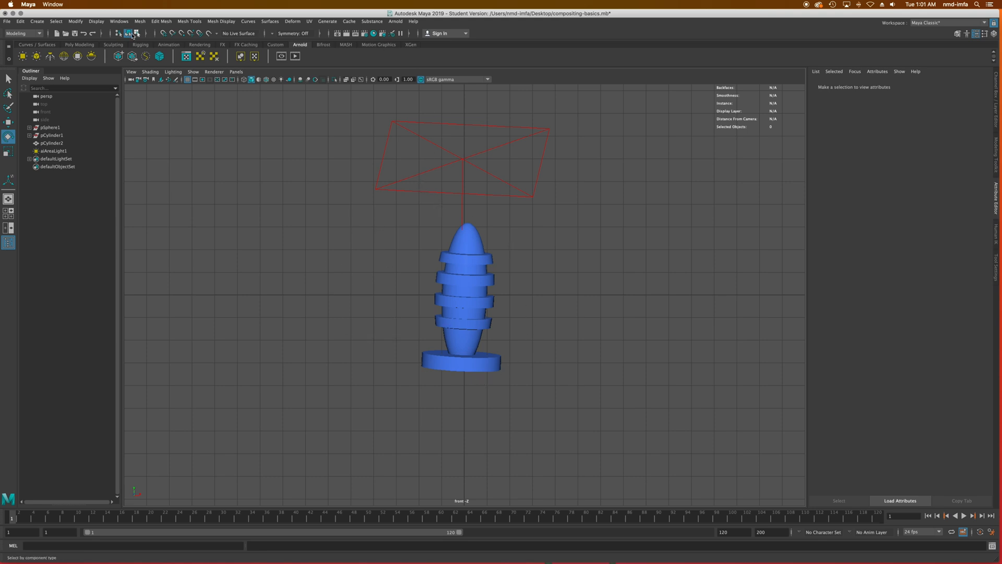
# - Import mountain-meadow.jpg from the Compositing Basics folder in Desktop/Maya-Tech-Lessons as an image plane in the front view
pyautogui.click(130, 72)
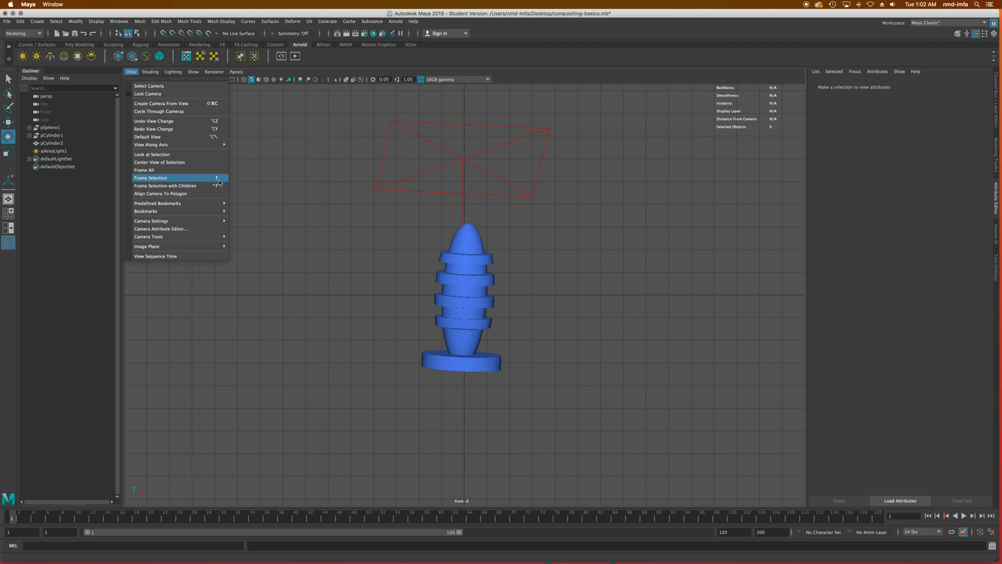
pyautogui.moveTo(192, 248)
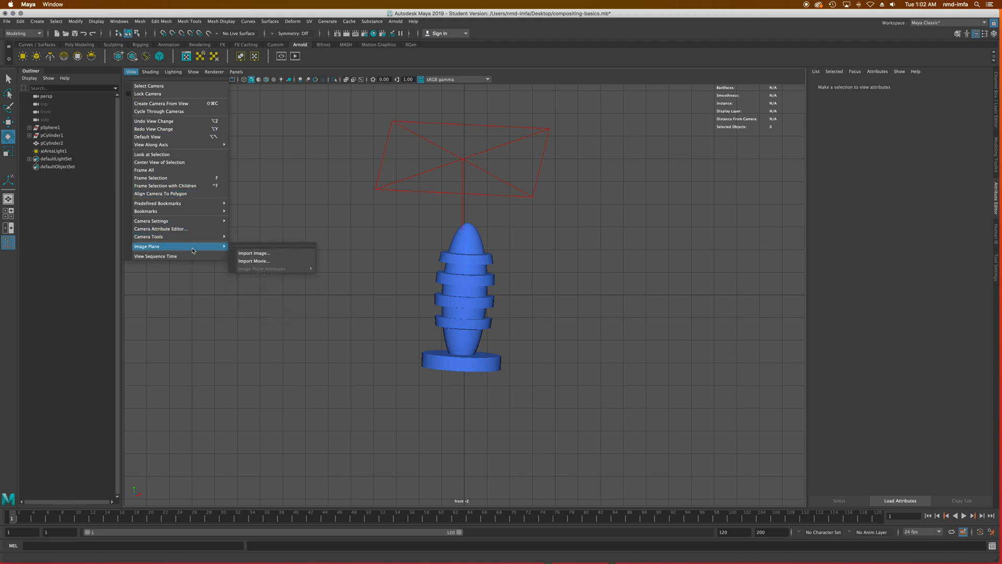
pyautogui.click(256, 254)
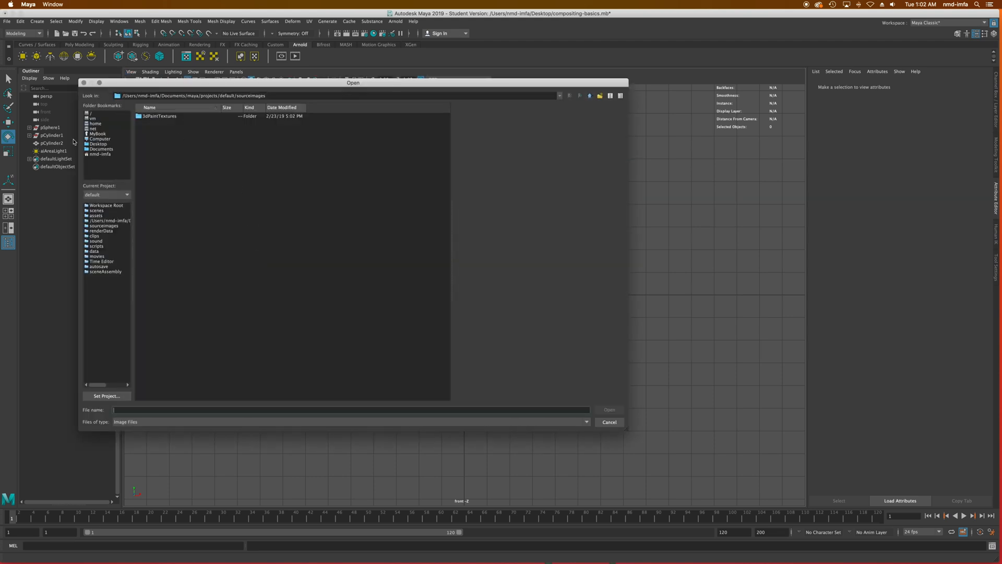
pyautogui.click(109, 145)
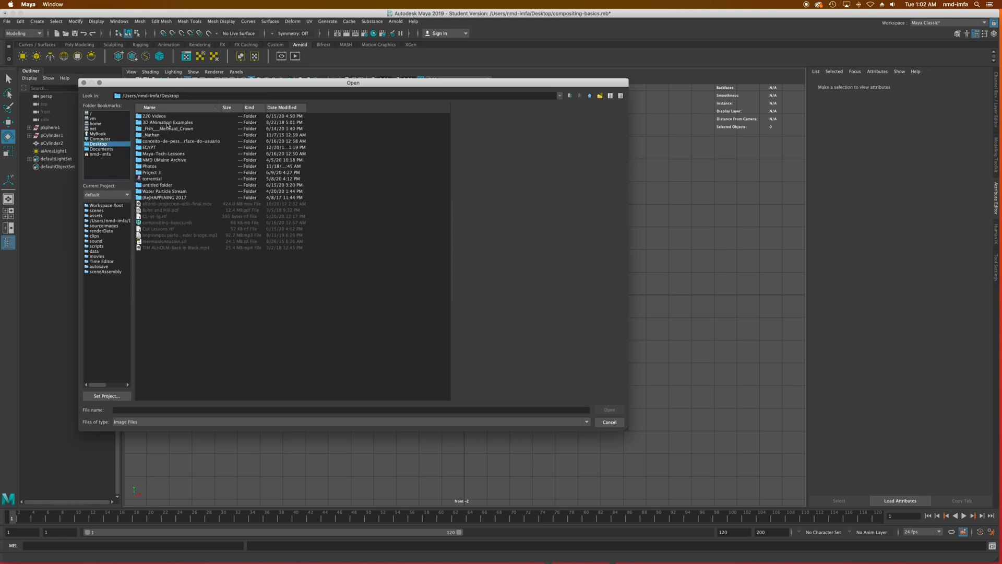
pyautogui.click(169, 154)
pyautogui.doubleClick(169, 155)
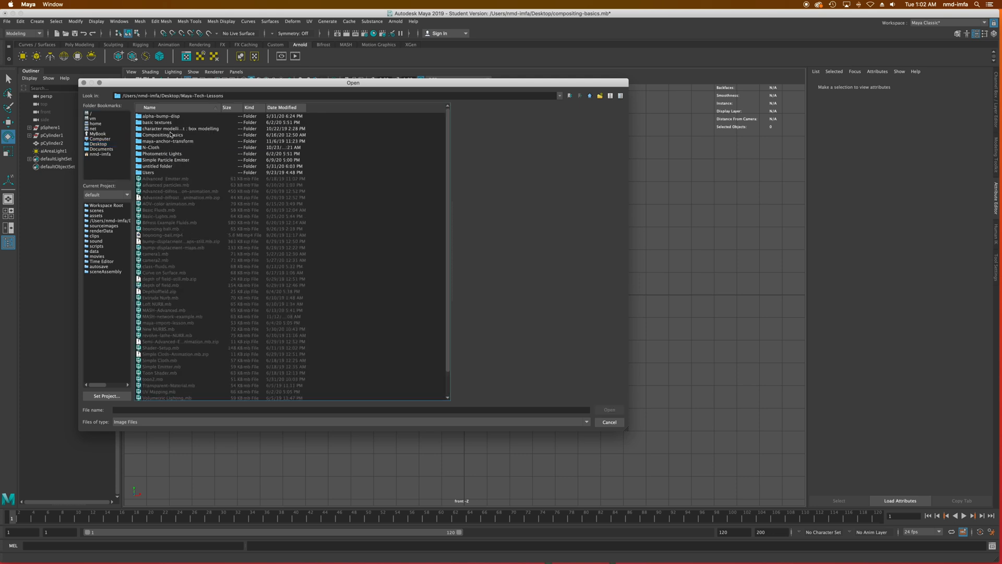
pyautogui.doubleClick(171, 136)
pyautogui.click(171, 116)
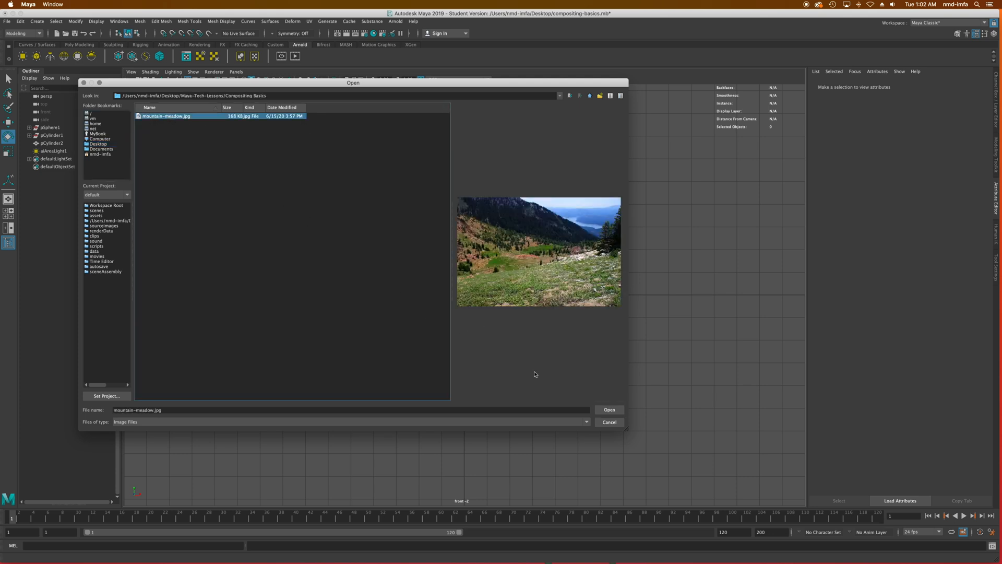
pyautogui.click(605, 409)
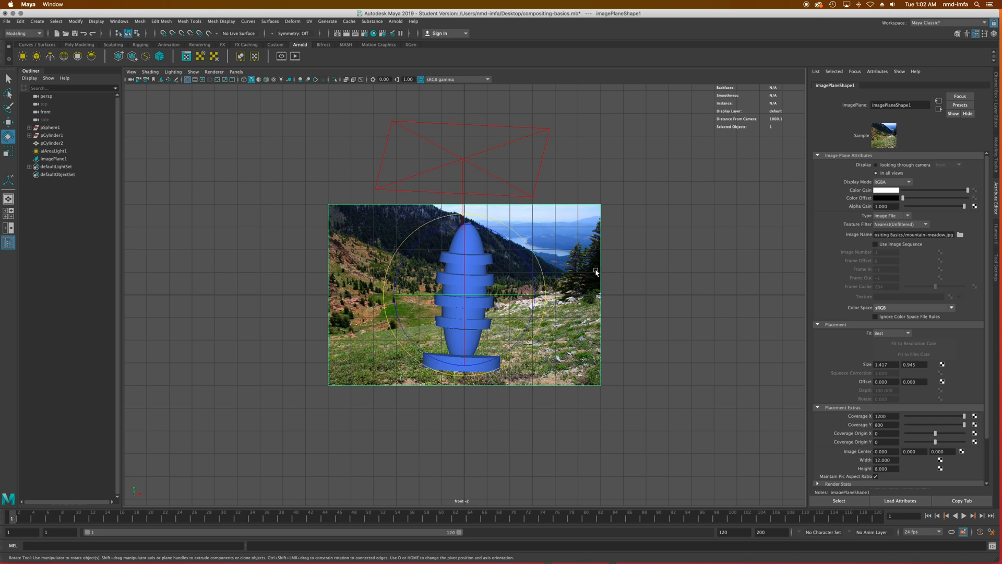
# - Scale the mountain image plane up uniformly in the four-view layout until it fills the perspective camera's frame behind the model
pyautogui.click(49, 161)
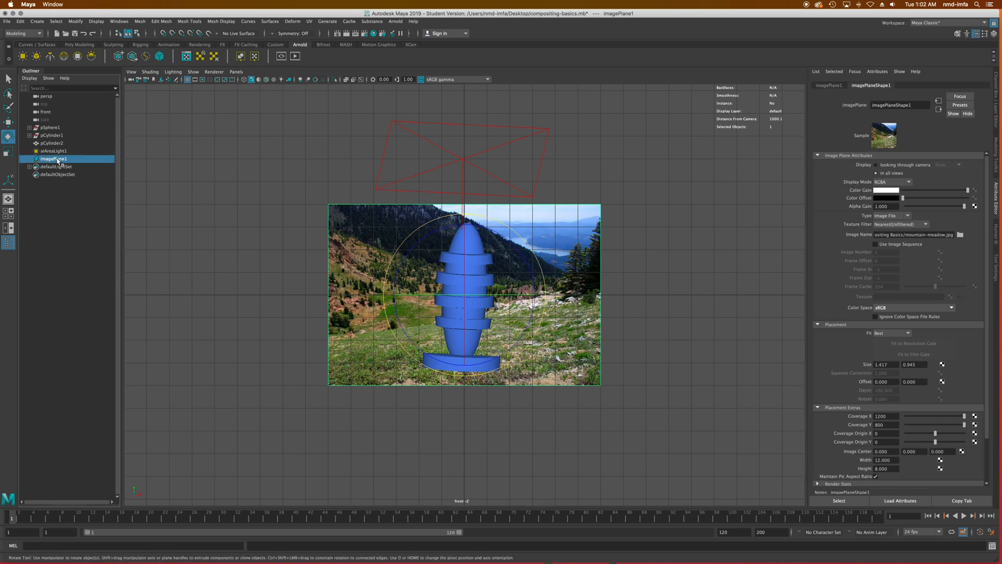
pyautogui.press('space')
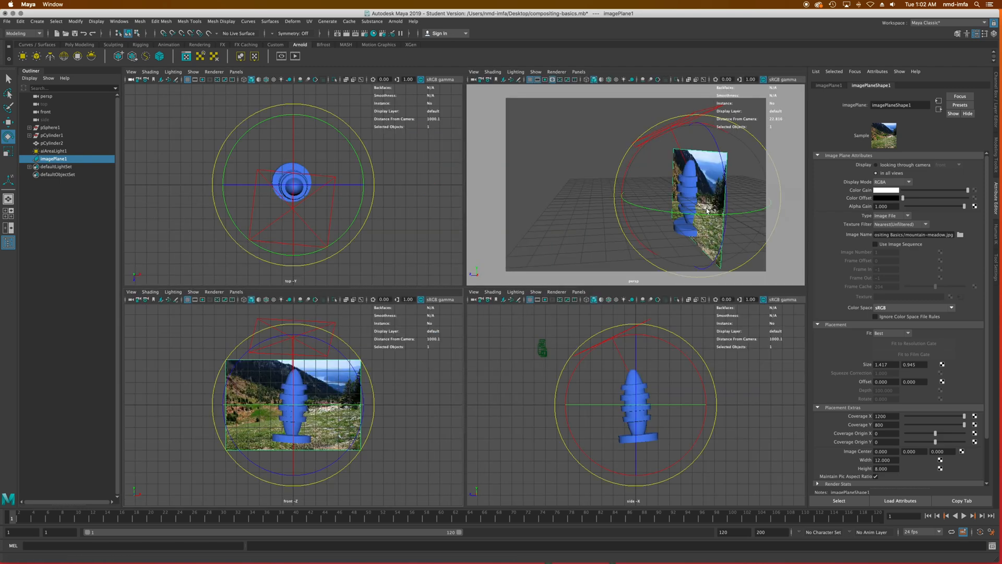
pyautogui.keyDown('alt'); pyautogui.moveTo(730, 210); pyautogui.dragTo(838, 222); pyautogui.keyUp('alt')
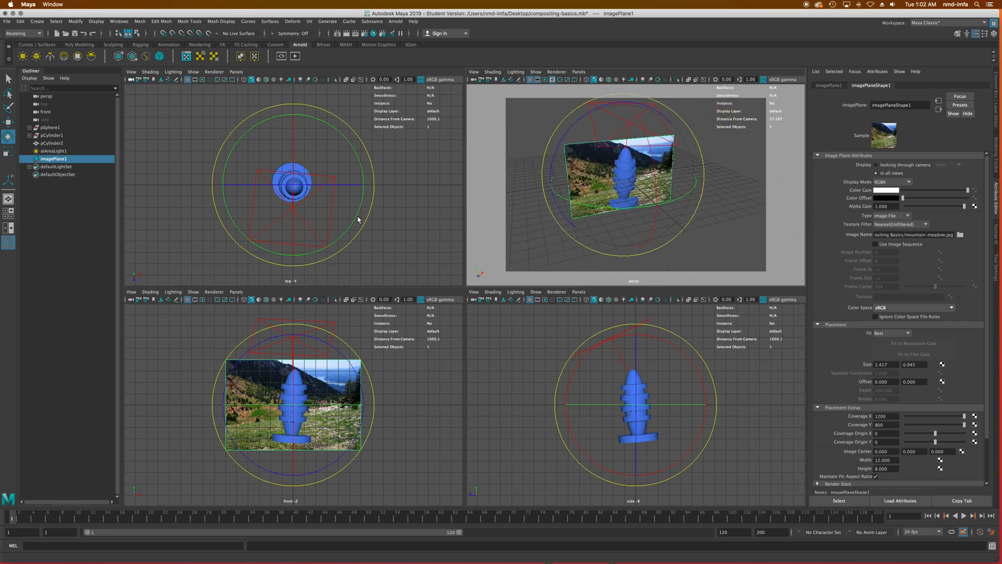
pyautogui.press('r')
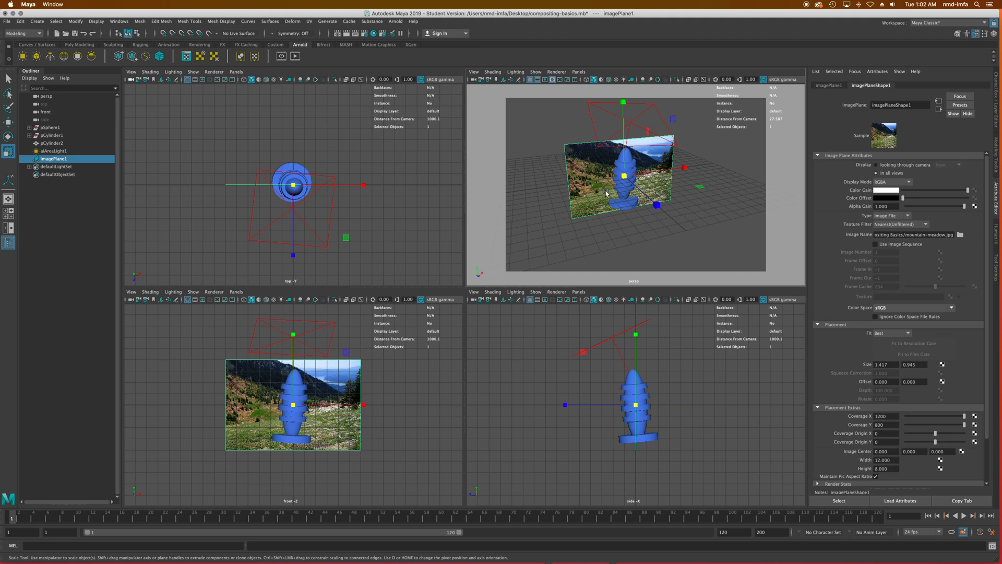
pyautogui.moveTo(626, 176); pyautogui.dragTo(755, 153)
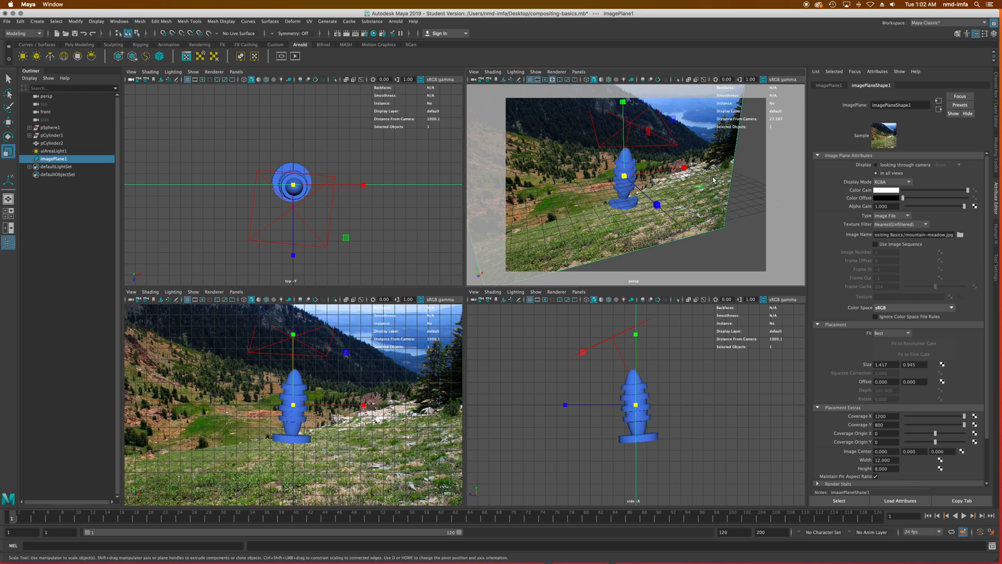
pyautogui.keyDown('alt'); pyautogui.moveTo(714, 179); pyautogui.dragTo(687, 174); pyautogui.keyUp('alt')
pyautogui.scroll(8, 687, 174)
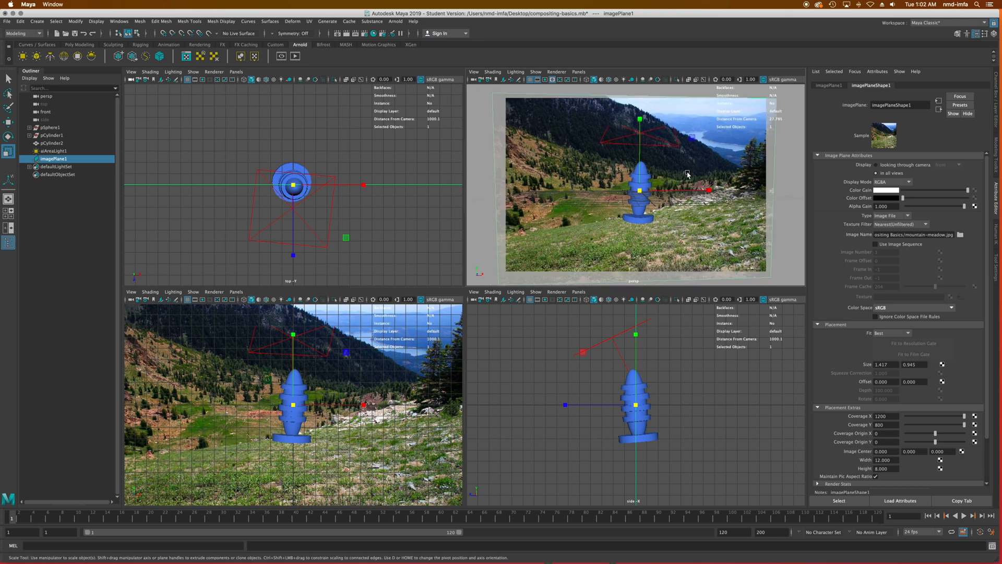
pyautogui.scroll(-5, 686, 174)
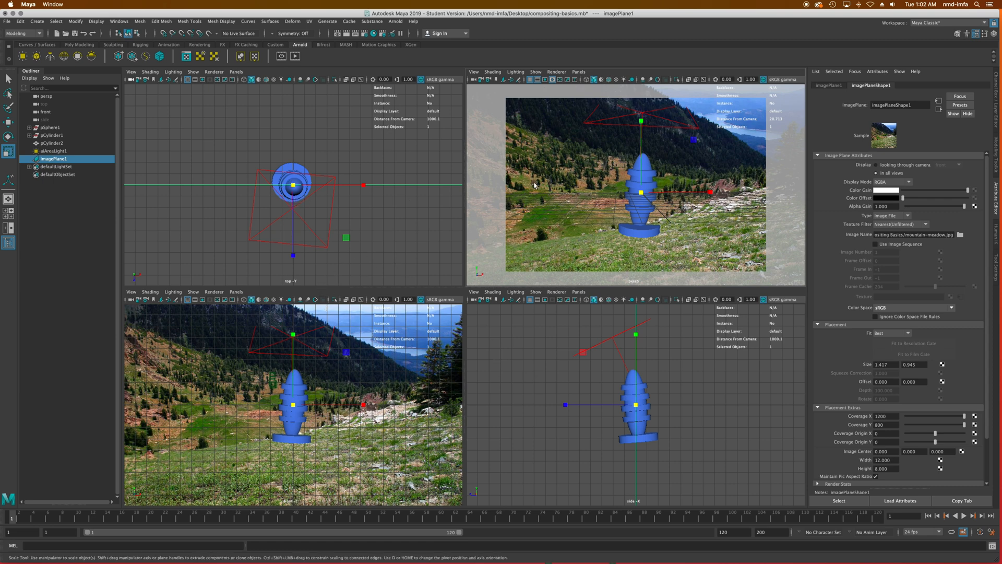
# - Delete the mountain image plane that belongs to the front view
pyautogui.click(379, 379)
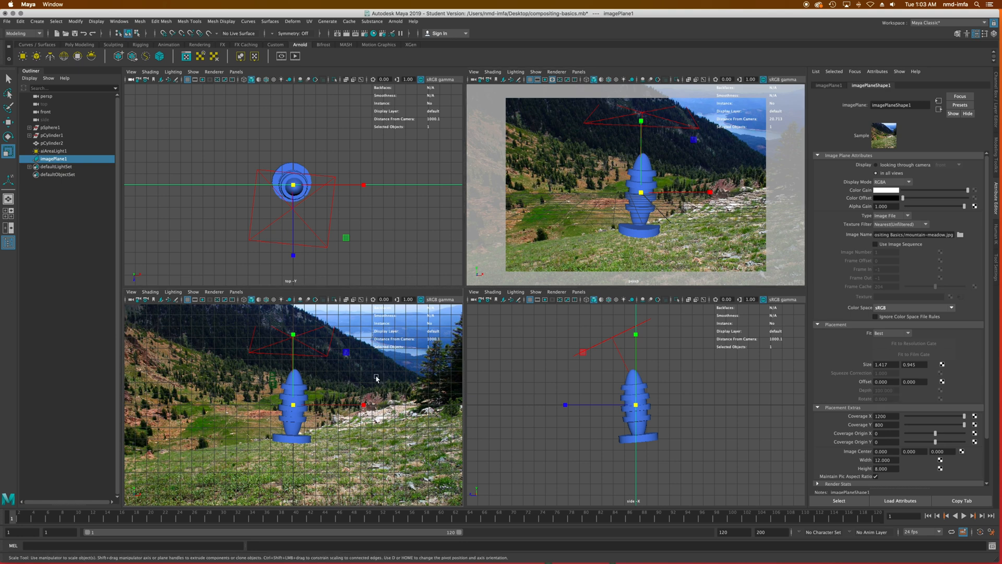
pyautogui.click(43, 160)
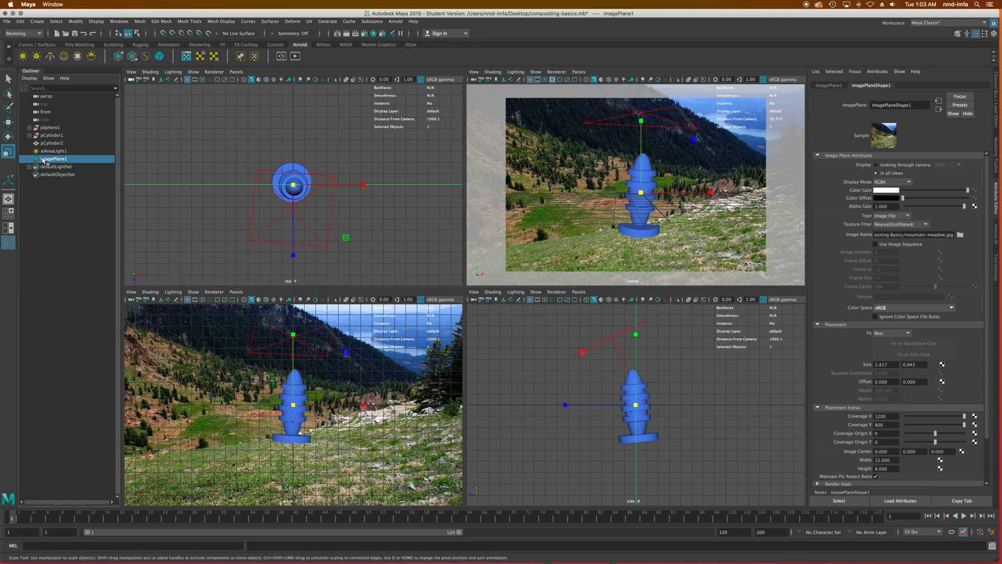
pyautogui.press('Delete')
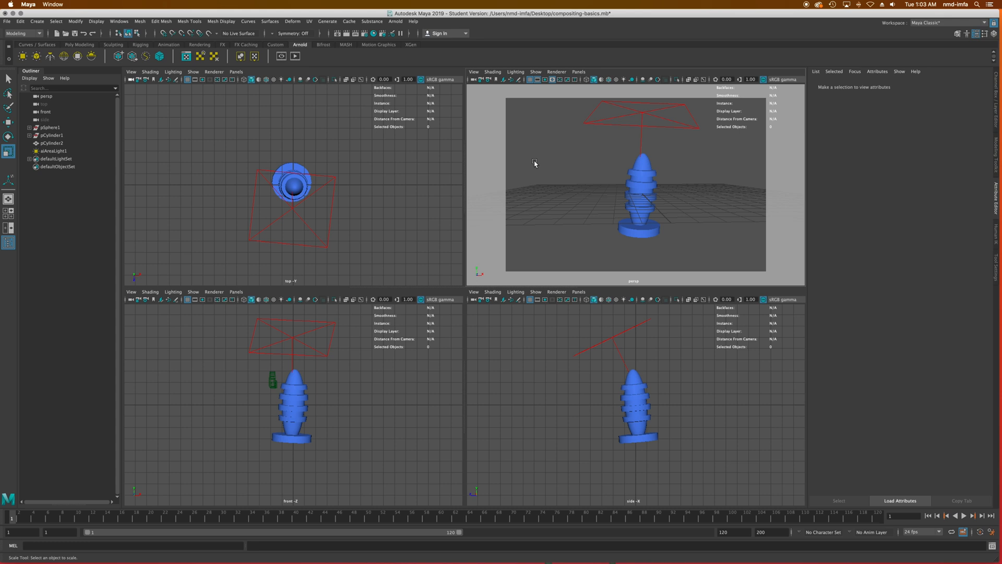
# - Import mountain-meadow.jpg from the Compositing Basics folder in Desktop/Maya-Tech-Lessons as an image plane for the perspective camera
pyautogui.click(492, 71)
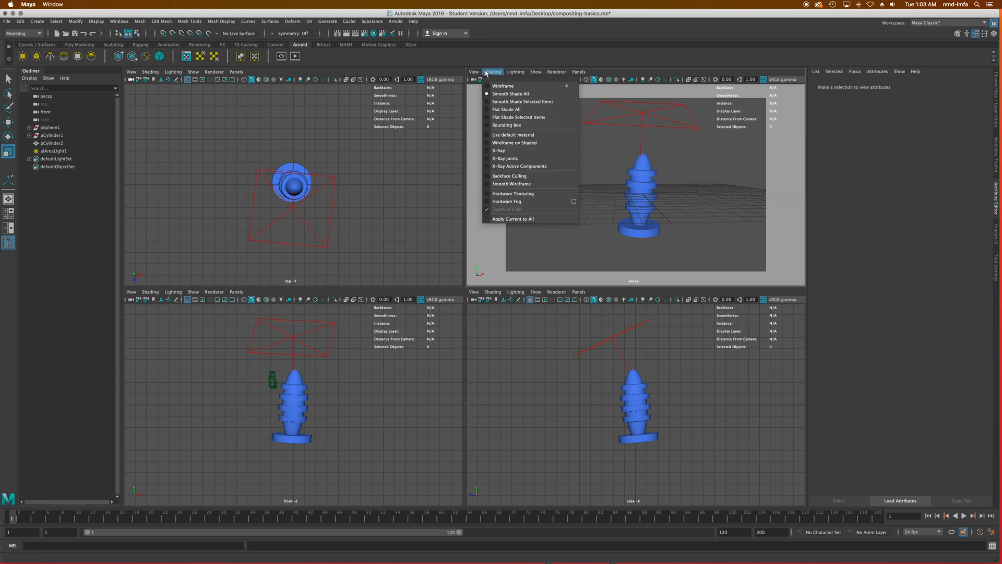
pyautogui.click(473, 72)
pyautogui.moveTo(541, 223)
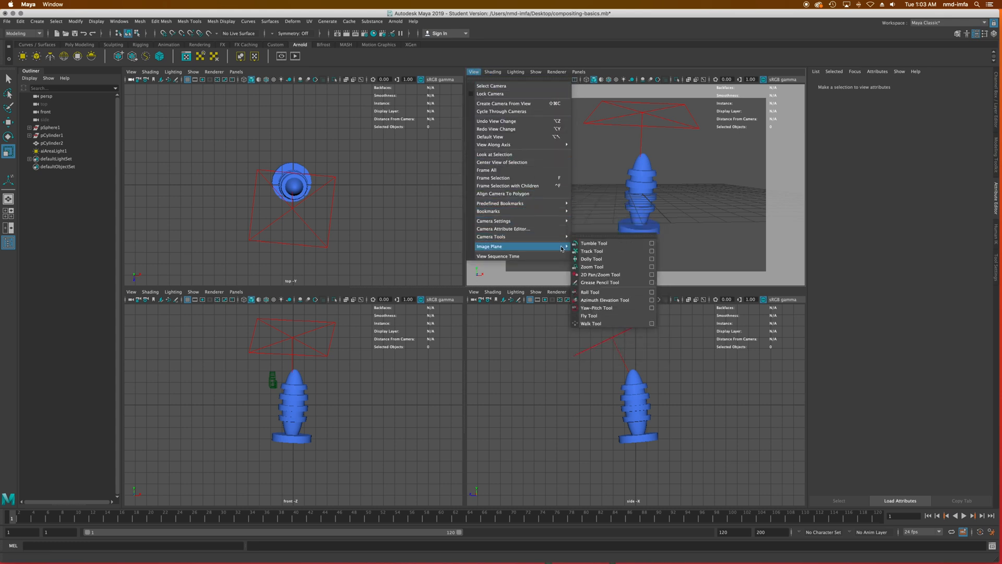
pyautogui.moveTo(551, 247)
pyautogui.click(599, 255)
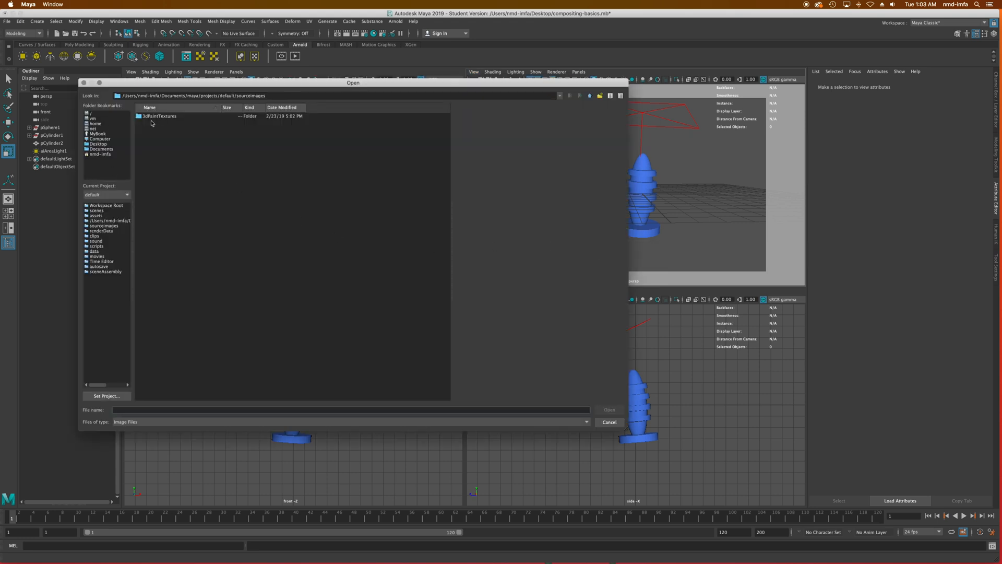
pyautogui.click(110, 144)
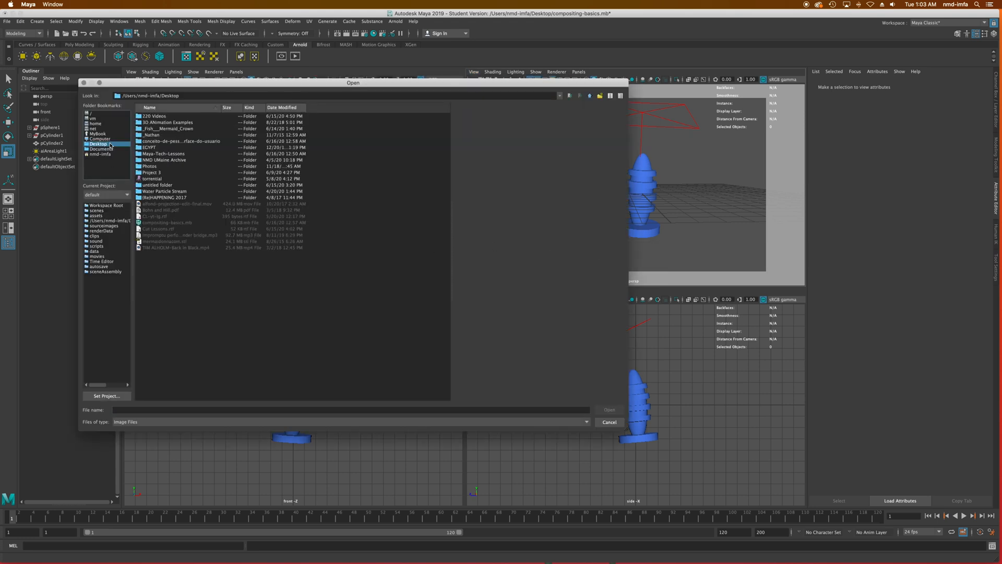
pyautogui.doubleClick(165, 154)
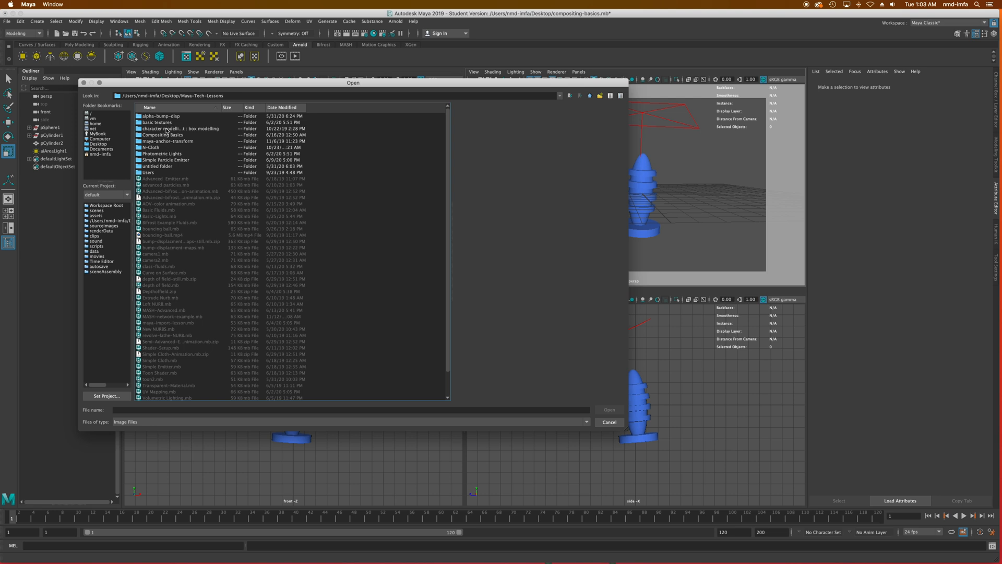
pyautogui.doubleClick(165, 134)
pyautogui.click(160, 116)
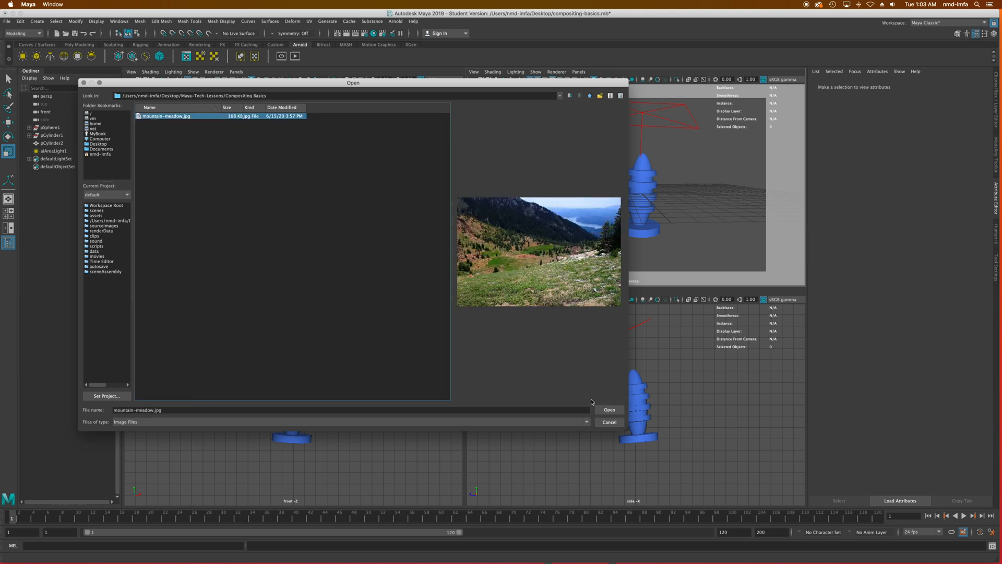
pyautogui.click(606, 409)
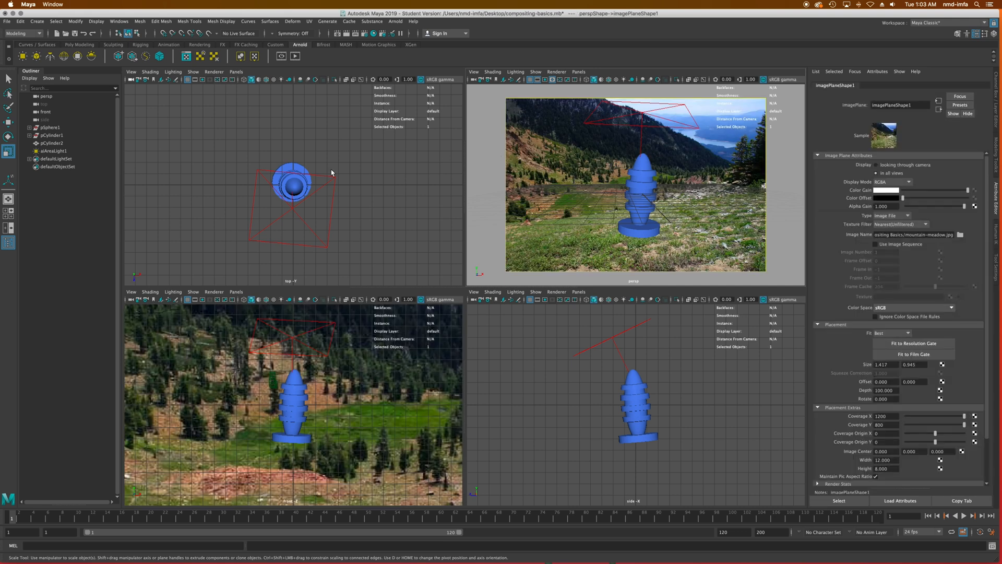
# - Check how the model sits against the mountain background from different perspective camera angles and distances
pyautogui.keyDown('alt'); pyautogui.moveTo(614, 178); pyautogui.dragTo(708, 163); pyautogui.keyUp('alt')
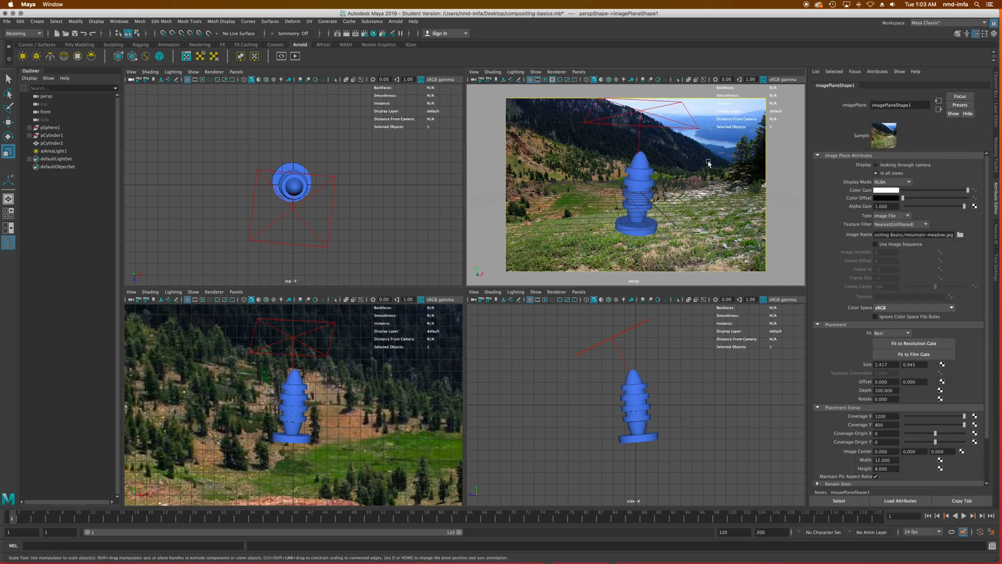
pyautogui.scroll(-10, 708, 163)
pyautogui.scroll(10, 707, 163)
pyautogui.scroll(-1, 707, 162)
pyautogui.scroll(4, 708, 163)
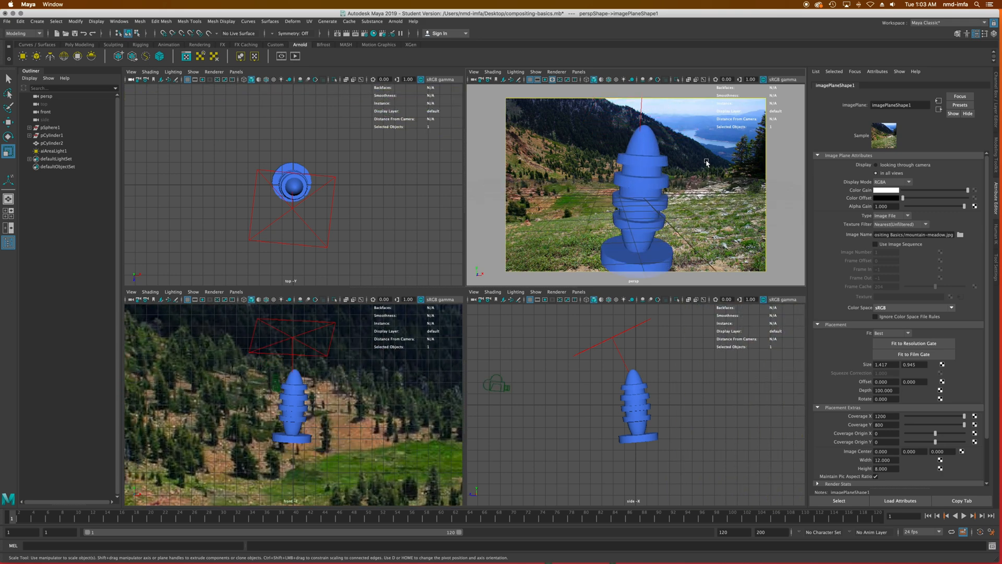
# - Make the Outliner list more than DAG objects and select imagePlane1 under defaultLayer
pyautogui.click(708, 164)
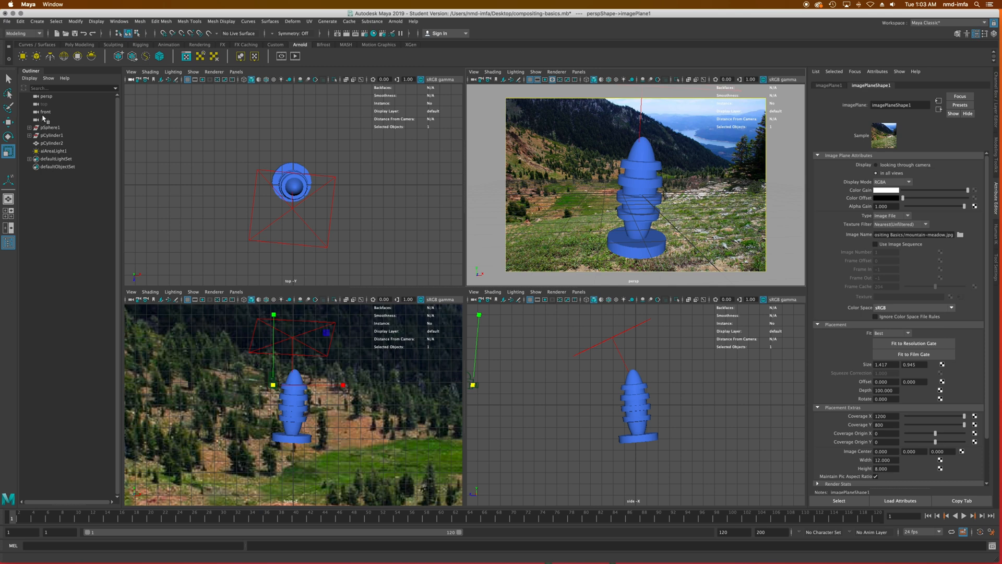
pyautogui.click(29, 78)
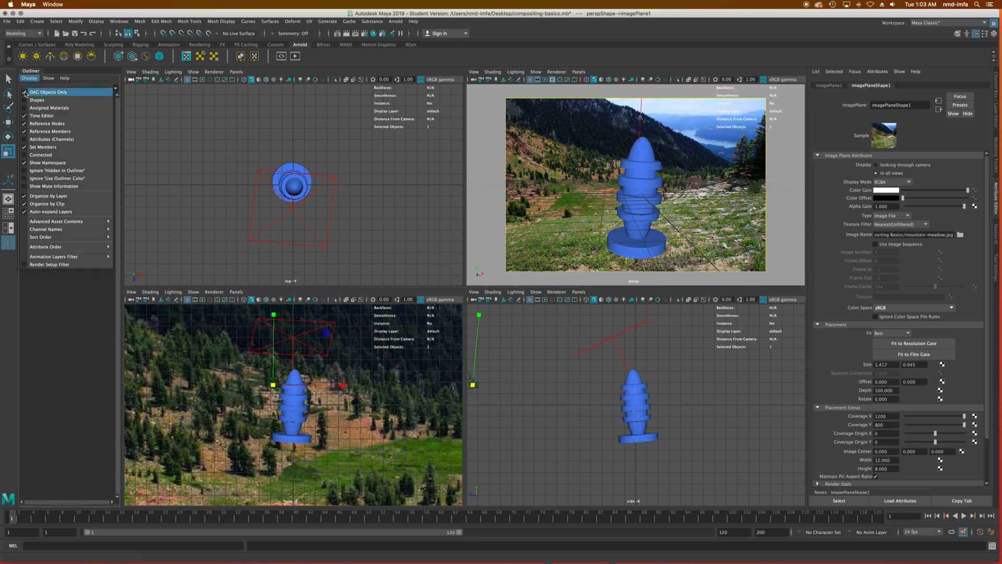
pyautogui.click(25, 92)
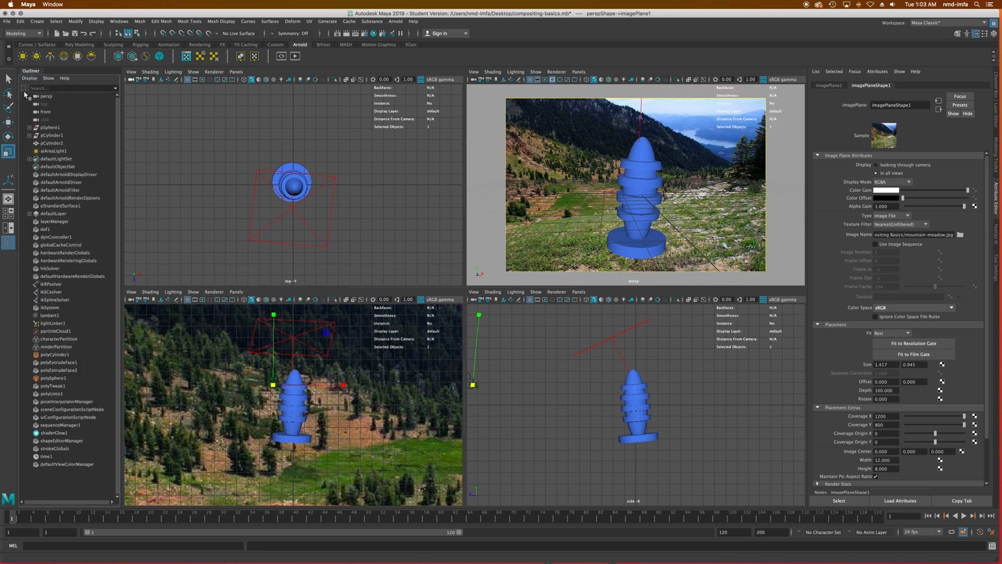
pyautogui.click(29, 78)
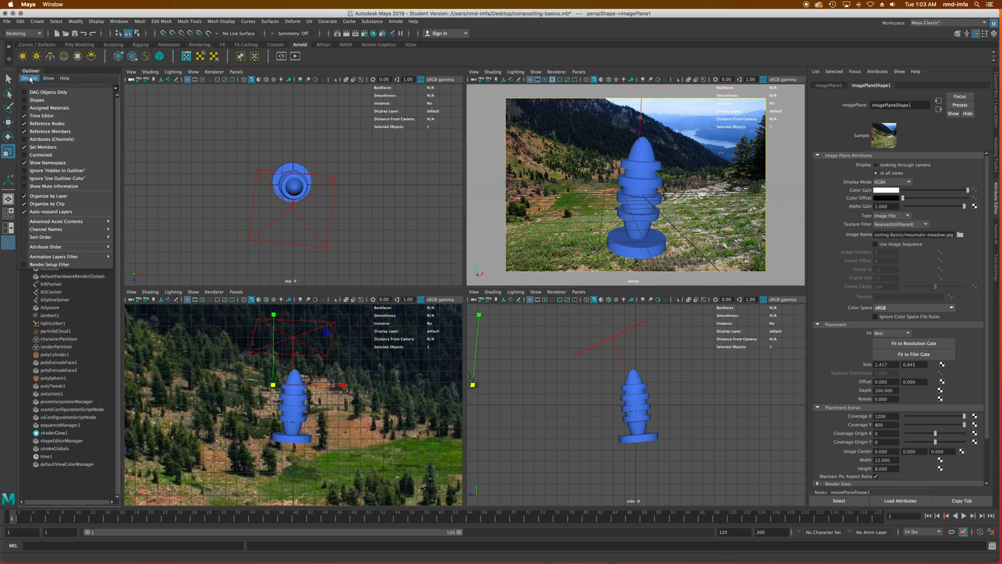
pyautogui.click(30, 79)
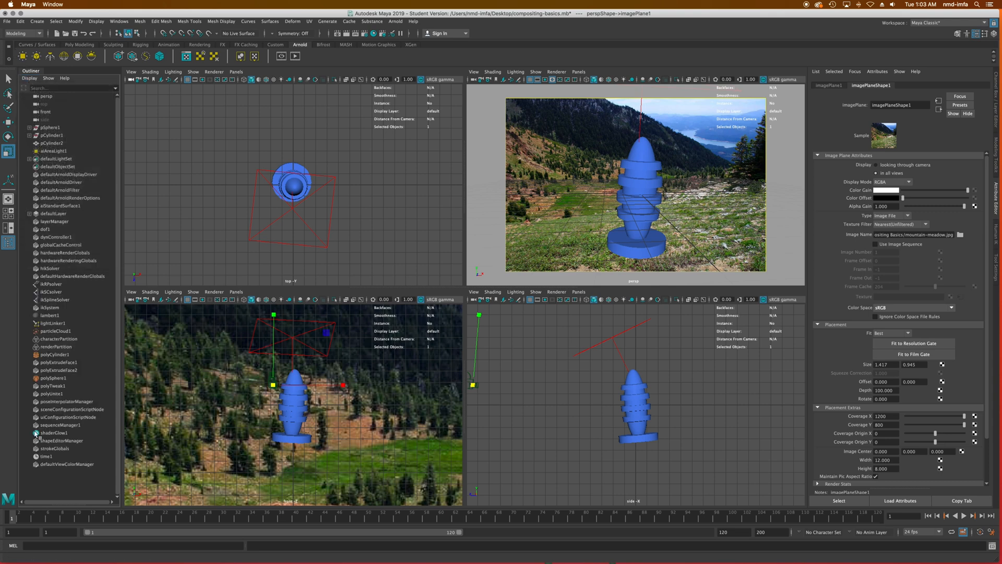
pyautogui.click(29, 214)
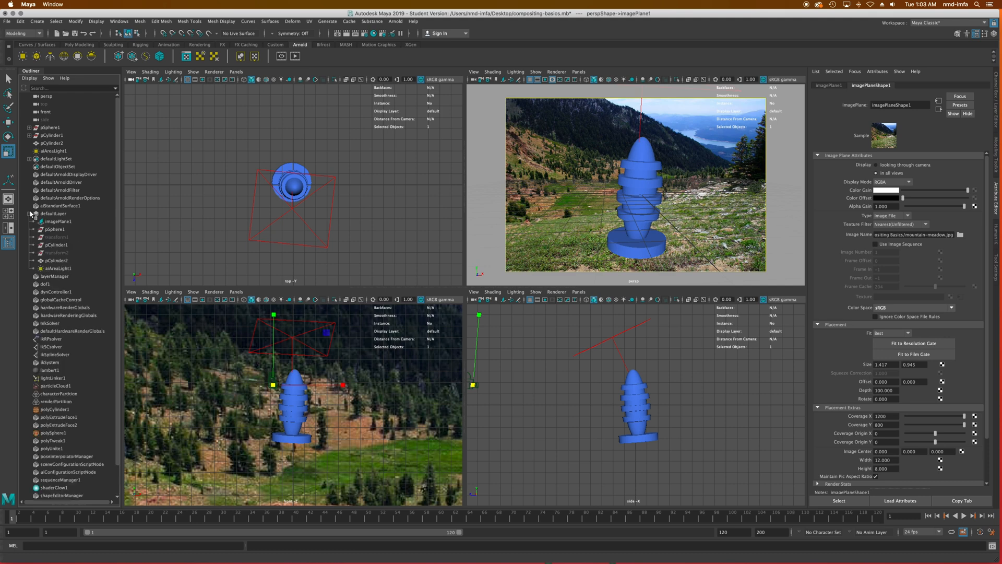
pyautogui.click(51, 214)
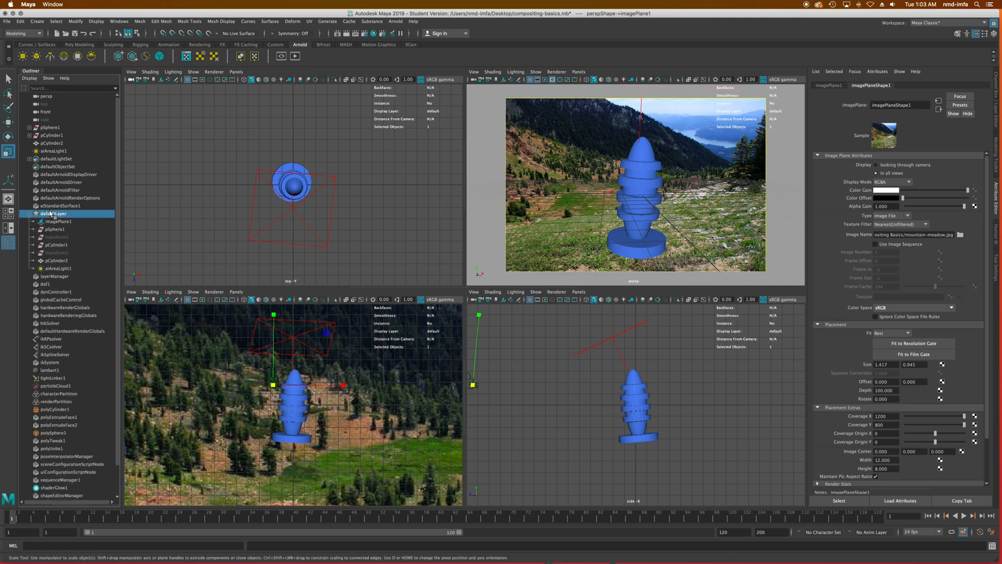
pyautogui.click(57, 222)
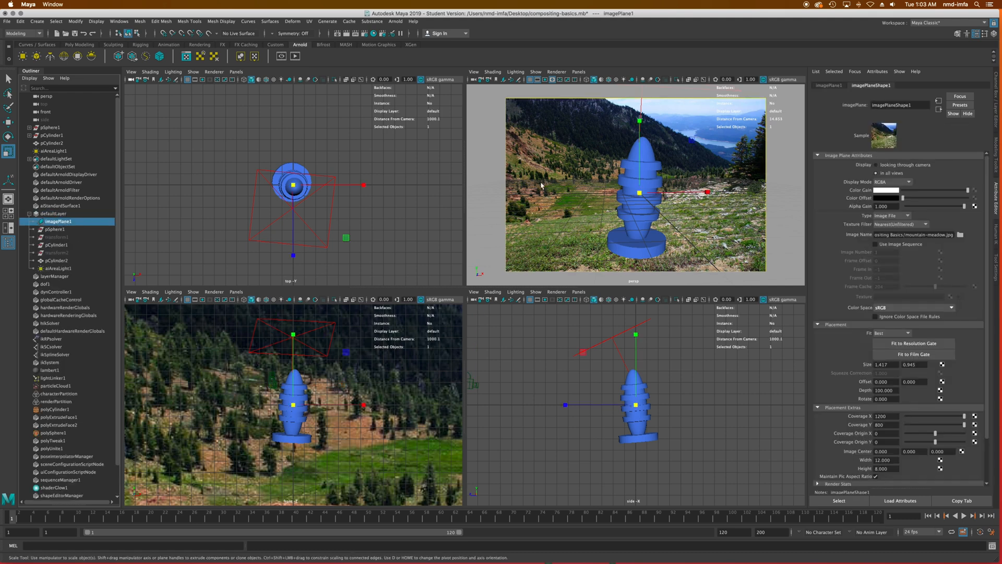
# - Examine how the image plane's background behaves in the perspective and front views at different zoom levels
pyautogui.scroll(-4, 541, 186)
pyautogui.scroll(-4, 364, 355)
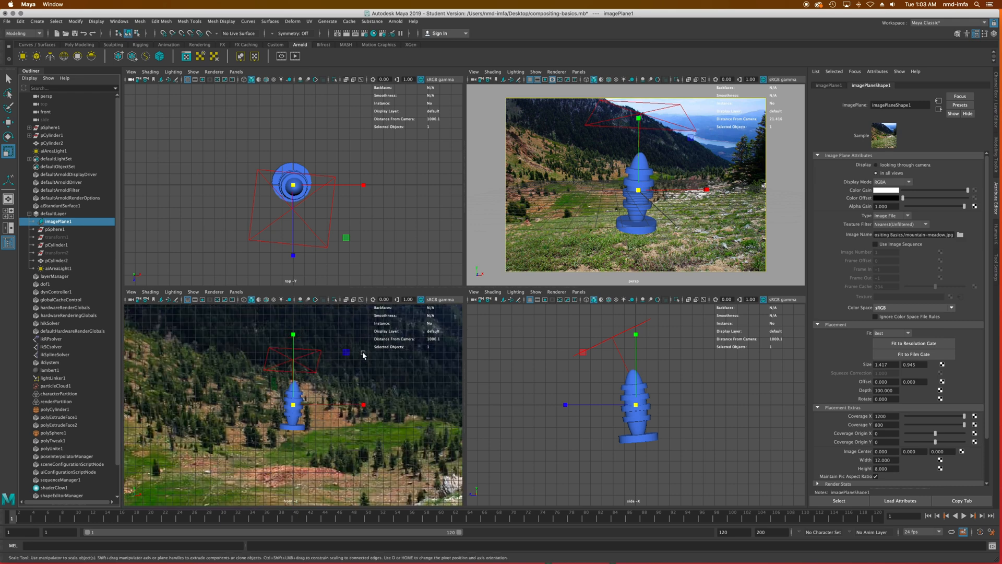
pyautogui.scroll(-5, 364, 355)
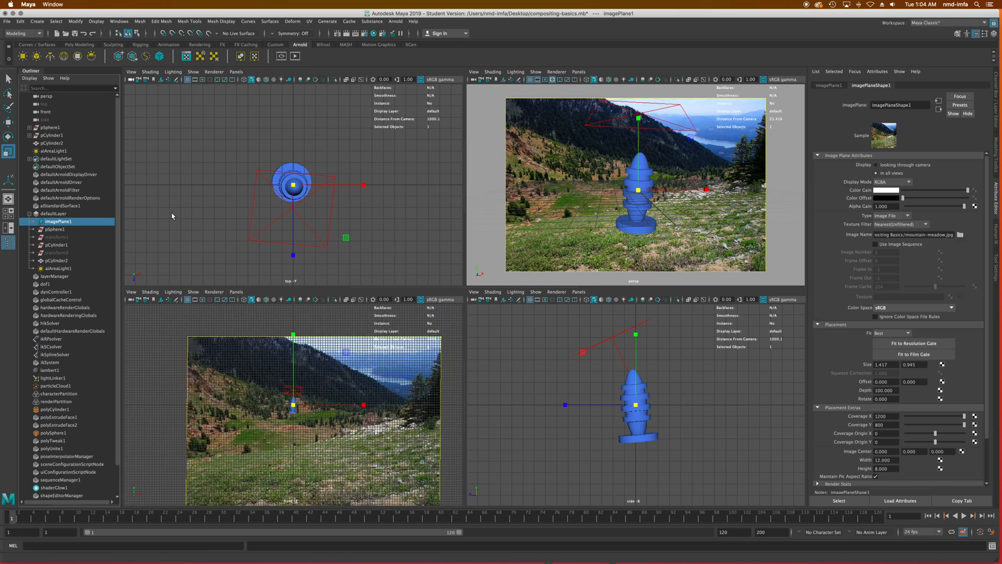
pyautogui.click(29, 79)
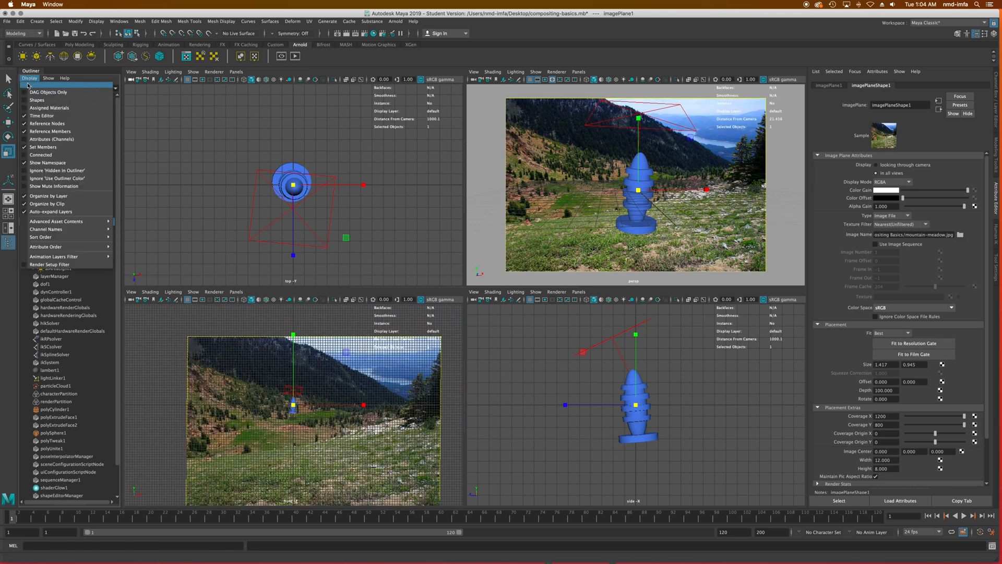
pyautogui.click(28, 78)
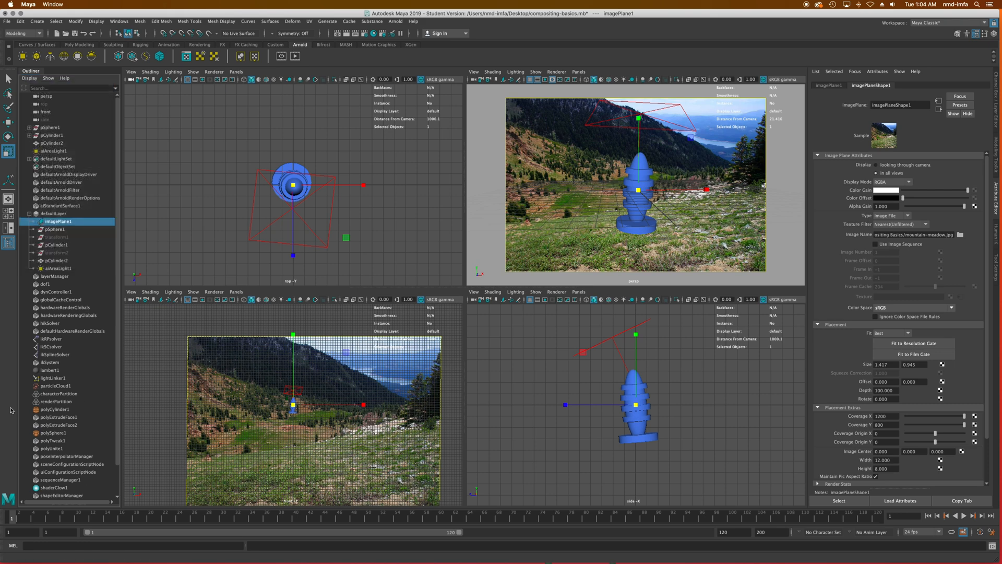
pyautogui.scroll(6, 335, 413)
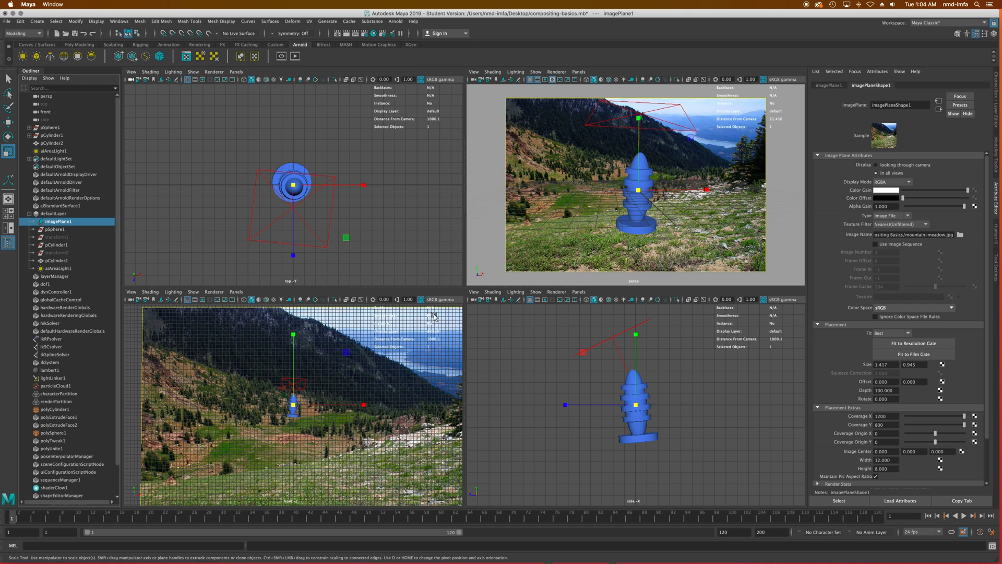
pyautogui.keyDown('alt'); pyautogui.moveTo(570, 205); pyautogui.dragTo(569, 196); pyautogui.keyUp('alt')
# - Try toggling the visibility of imagePlane1 and scaling it uniformly from the front and top views
pyautogui.click(327, 361)
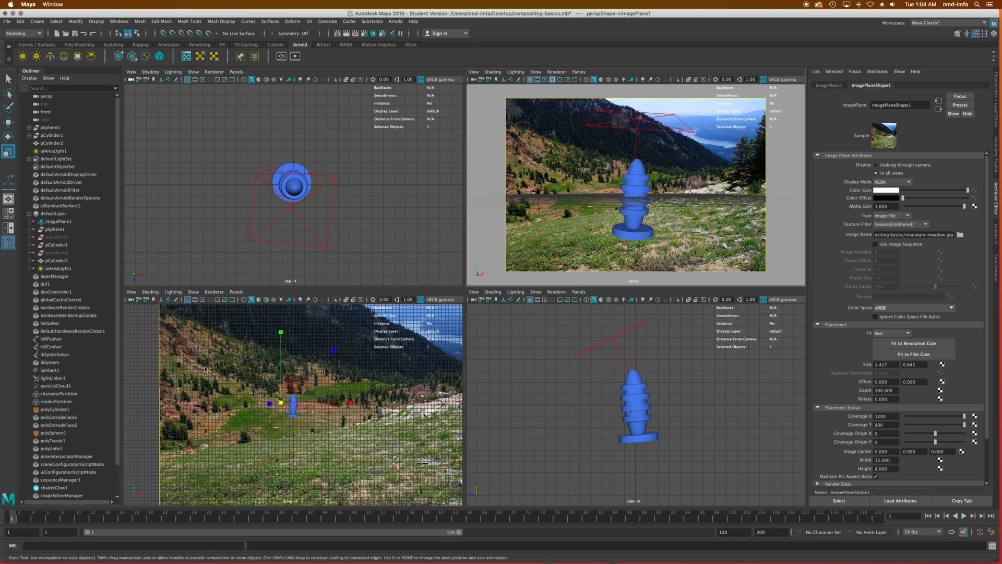
pyautogui.hotkey('ctrl', 'h')
pyautogui.hotkey('ctrl', 'h')
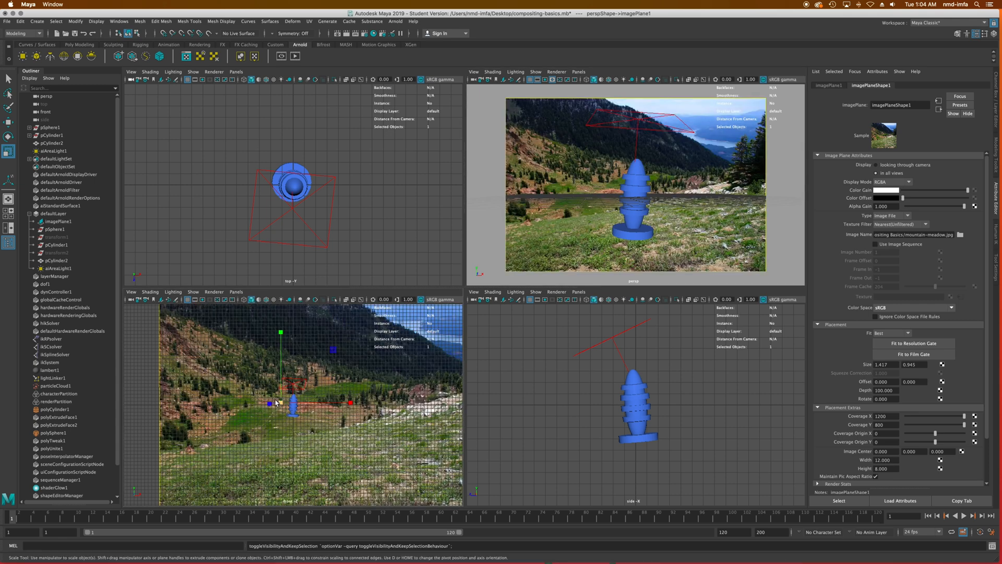
pyautogui.moveTo(280, 402); pyautogui.dragTo(273, 404)
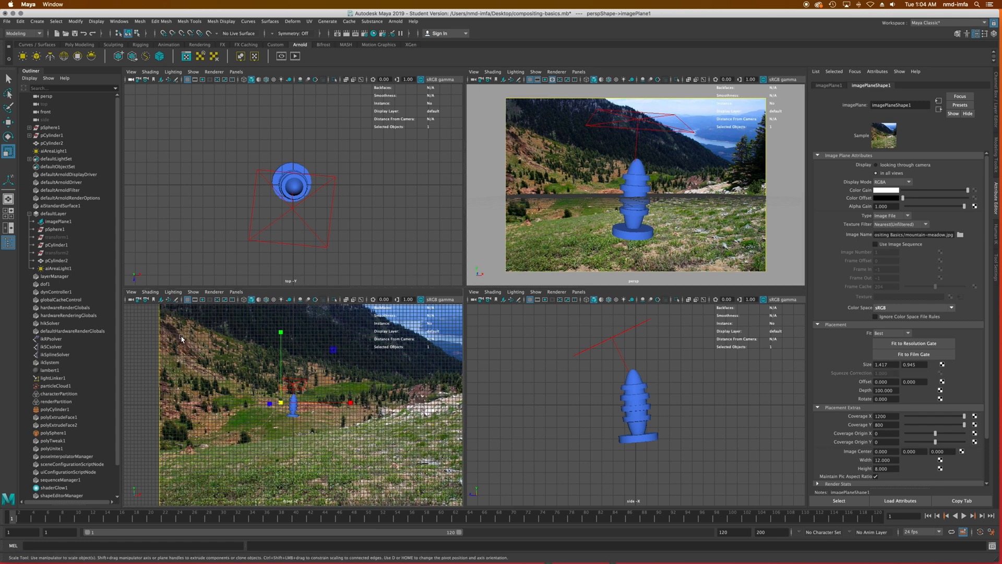
pyautogui.click(61, 223)
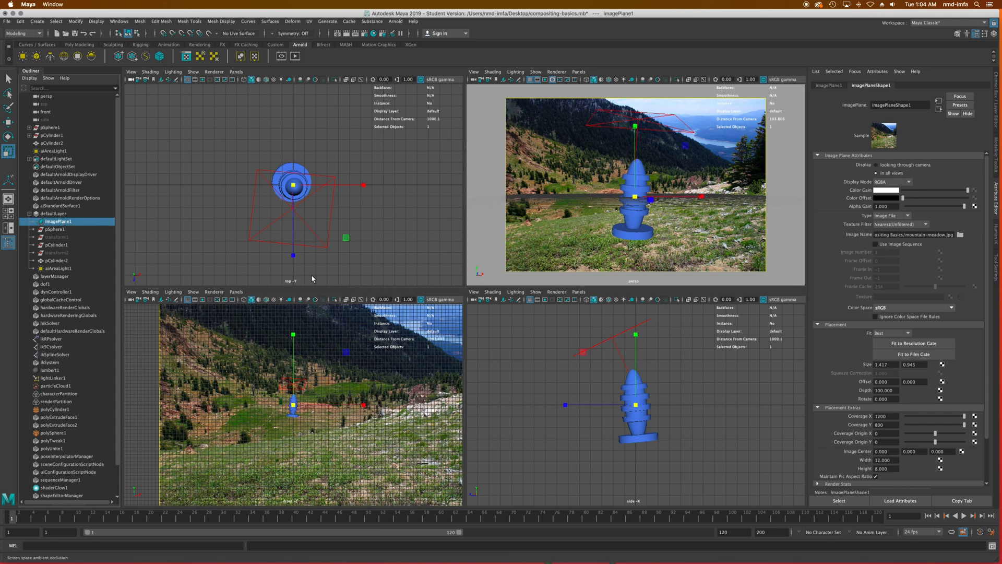
pyautogui.moveTo(293, 185); pyautogui.dragTo(268, 213)
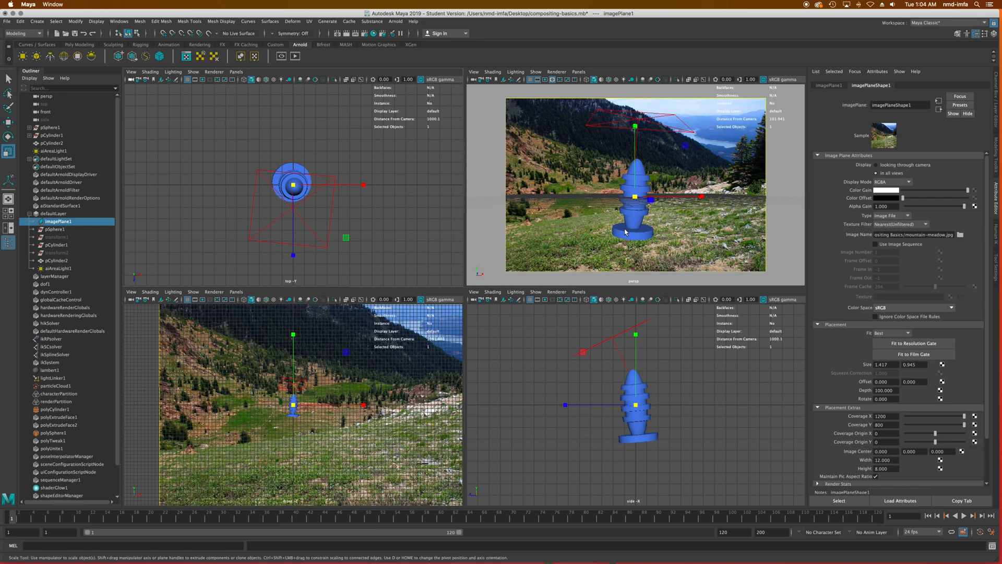
# - Examine the model against the mountain background in a full-size perspective view at varying camera distances
pyautogui.click(685, 160)
pyautogui.press('space')
pyautogui.moveTo(519, 294)
pyautogui.keyDown('alt'); pyautogui.mouseDown()
pyautogui.moveTo(507, 298)
pyautogui.moveTo(527, 302)
pyautogui.moveTo(526, 292)
pyautogui.mouseUp(); pyautogui.keyUp('alt')
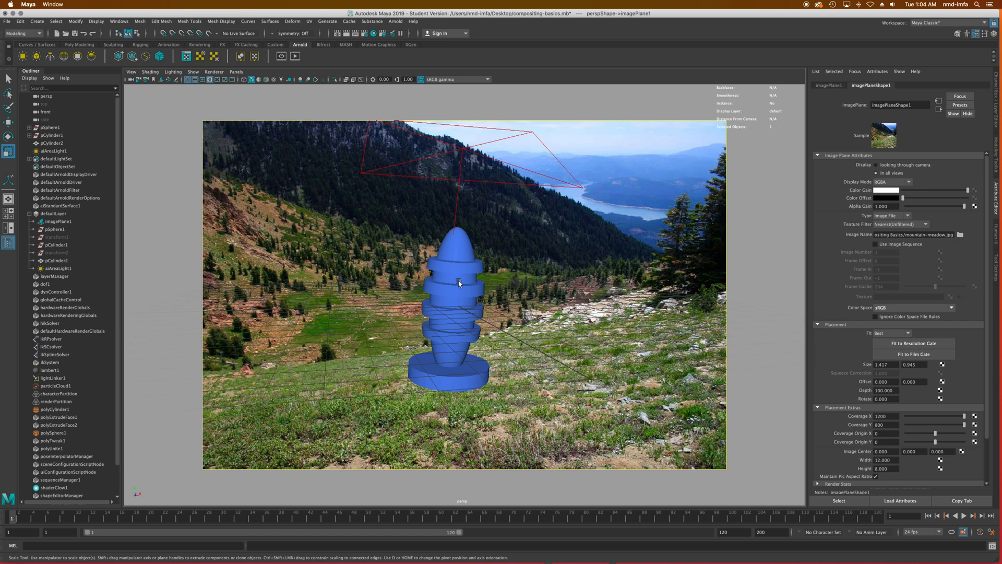
pyautogui.scroll(-5, 458, 282)
pyautogui.scroll(7, 458, 282)
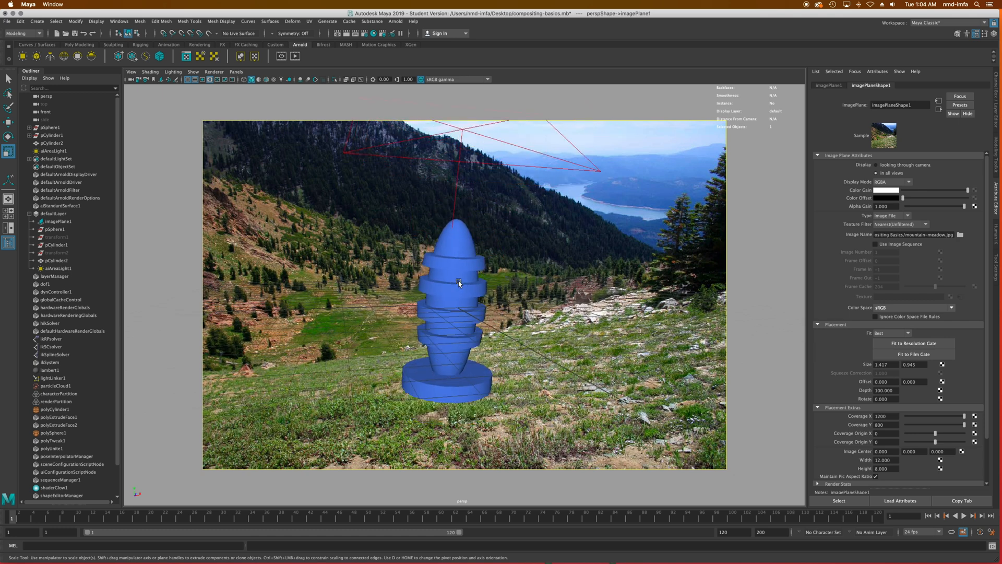
pyautogui.scroll(-10, 459, 282)
pyautogui.scroll(7, 458, 283)
pyautogui.scroll(-6, 458, 282)
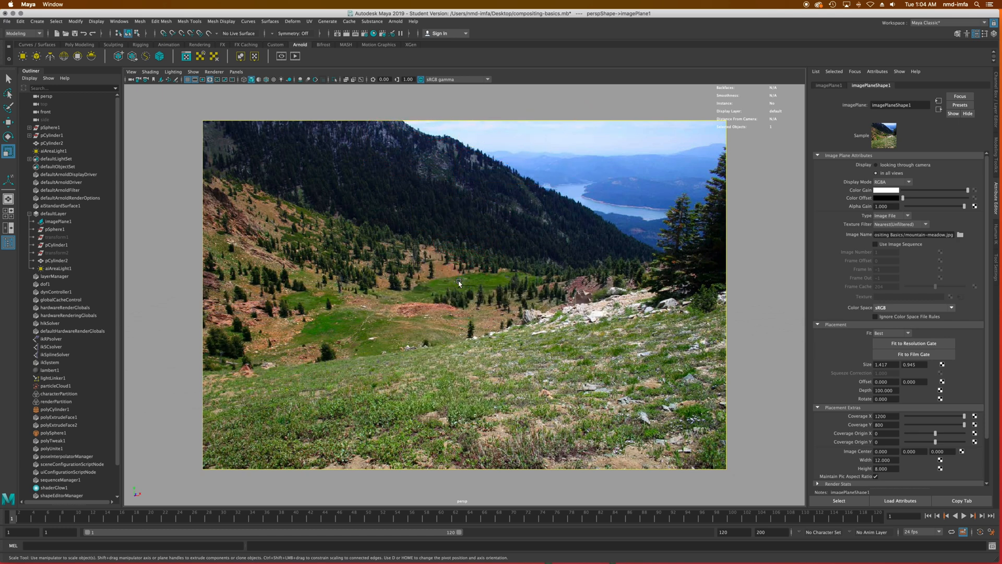
pyautogui.scroll(8, 459, 283)
pyautogui.scroll(-2, 459, 283)
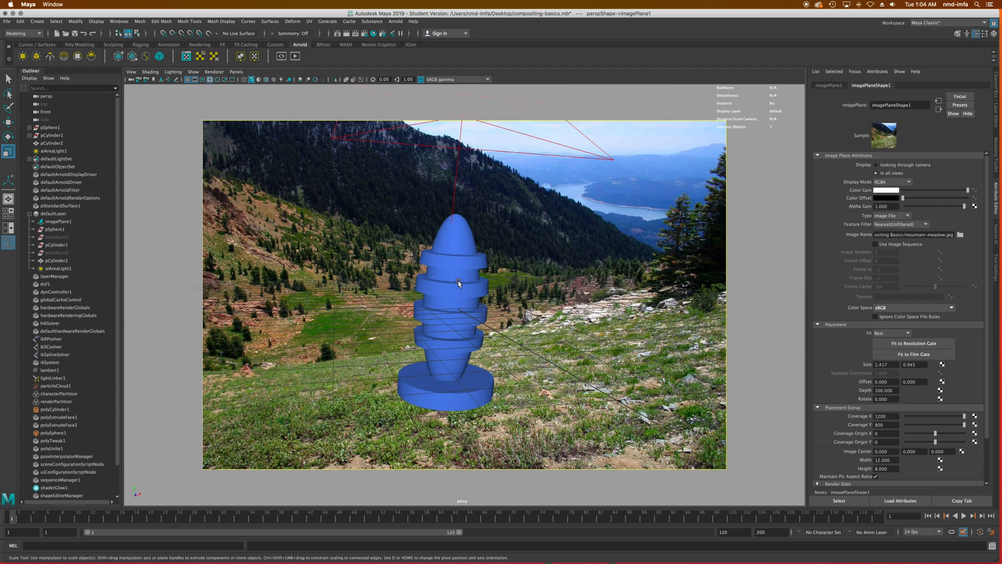
# - Reposition the perspective camera so the model stands on the meadow slope near the dark trees
pyautogui.scroll(-3, 458, 283)
pyautogui.keyDown('alt'); pyautogui.moveTo(492, 280); pyautogui.dragTo(441, 307); pyautogui.keyUp('alt')
pyautogui.keyDown('alt'); pyautogui.moveTo(441, 307); pyautogui.dragTo(442, 309, button='middle'); pyautogui.keyUp('alt')
pyautogui.keyDown('alt'); pyautogui.moveTo(442, 309); pyautogui.dragTo(563, 311); pyautogui.keyUp('alt')
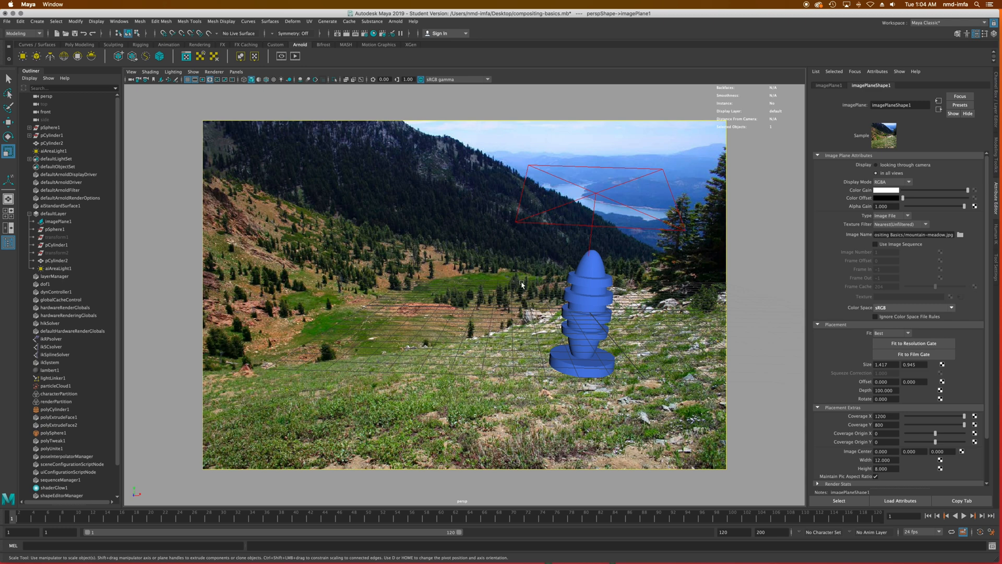
pyautogui.moveTo(354, 343)
pyautogui.keyDown('alt'); pyautogui.mouseDown()
pyautogui.moveTo(344, 346)
pyautogui.moveTo(359, 339)
pyautogui.mouseUp(); pyautogui.keyUp('alt')
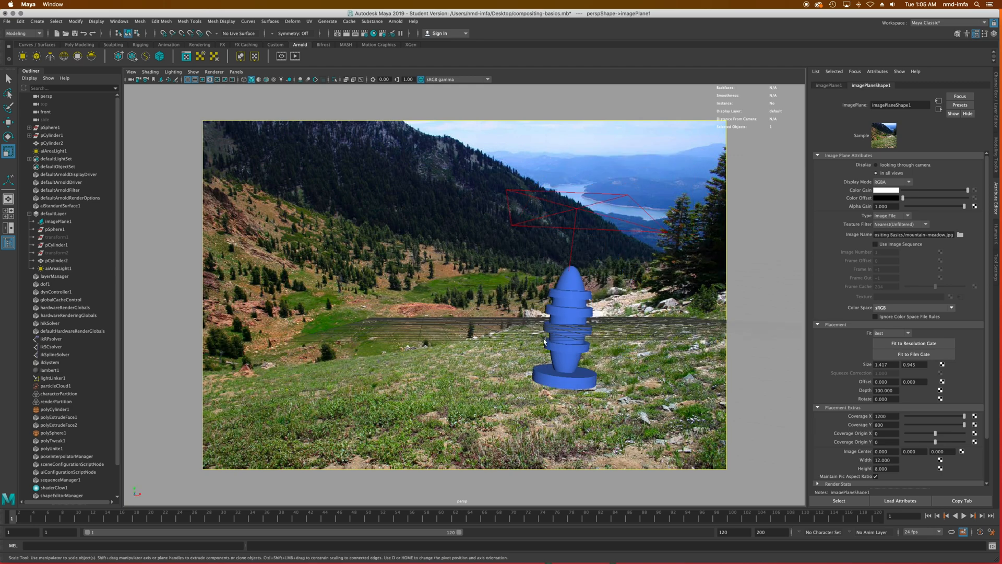
pyautogui.moveTo(570, 321)
pyautogui.keyDown('alt'); pyautogui.mouseDown()
pyautogui.moveTo(556, 332)
pyautogui.moveTo(569, 313)
pyautogui.mouseUp(); pyautogui.keyUp('alt')
# - Rotate the blue model (pCylinder2) slightly so it tilts differently against the meadow
pyautogui.click(580, 290)
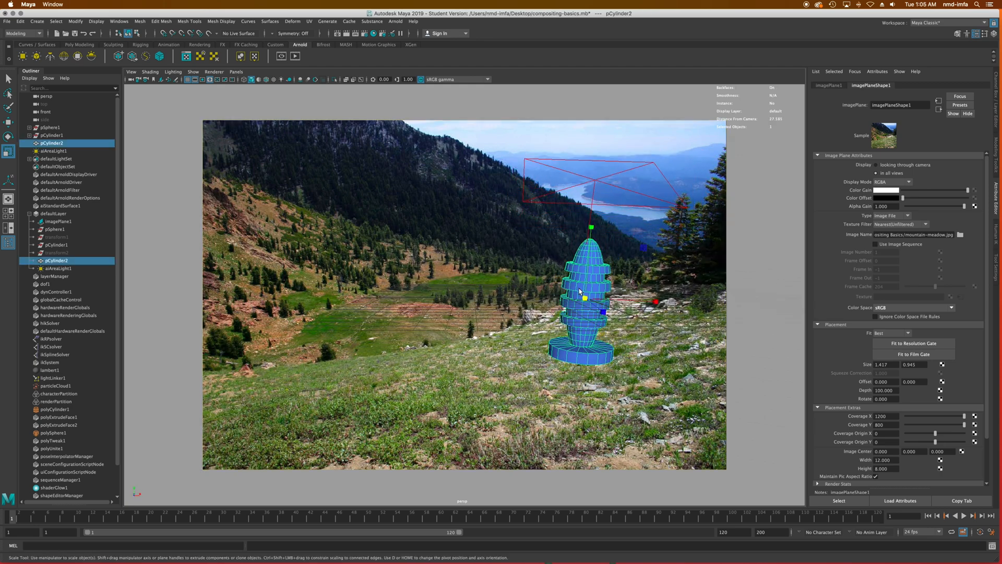
pyautogui.press('e')
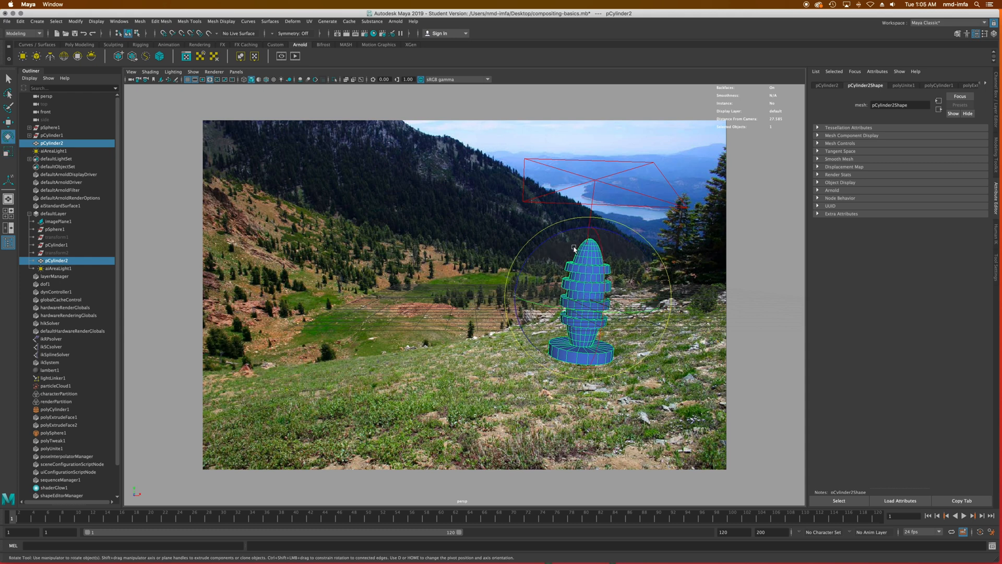
pyautogui.moveTo(574, 248); pyautogui.dragTo(558, 241)
pyautogui.press('r')
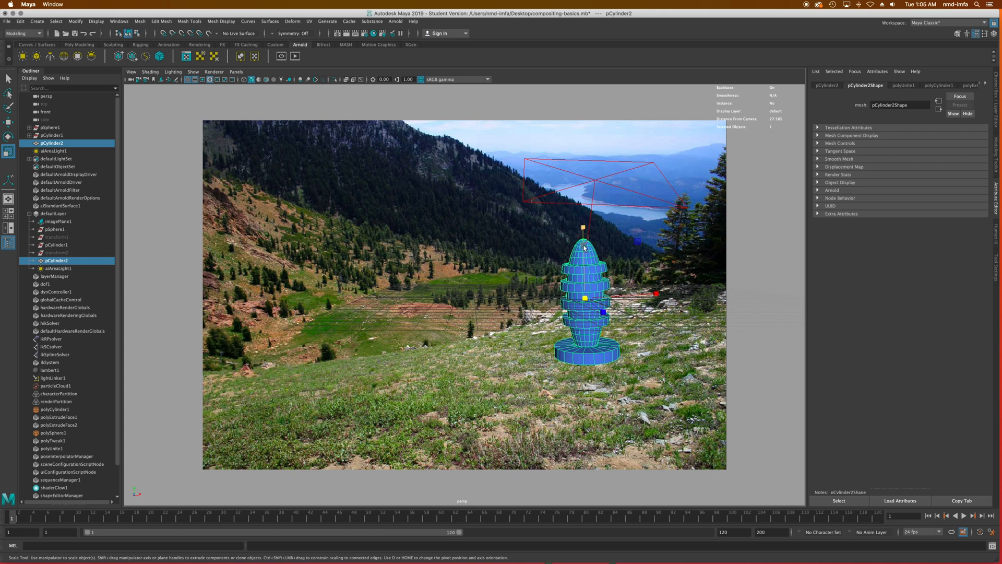
pyautogui.press('e')
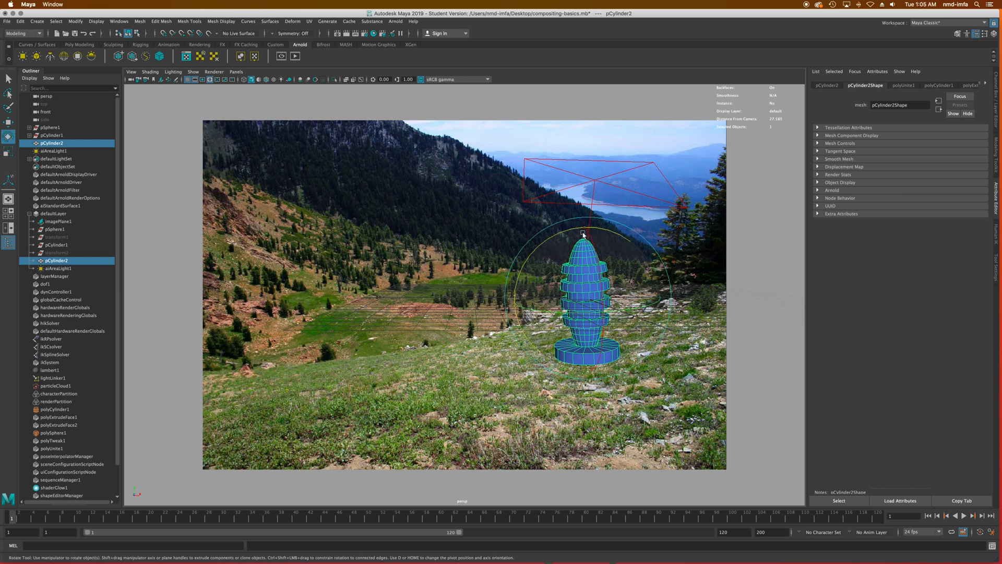
# - Delete imagePlane1 and limit the Outliner to DAG objects only
pyautogui.click(55, 221)
pyautogui.press('Delete')
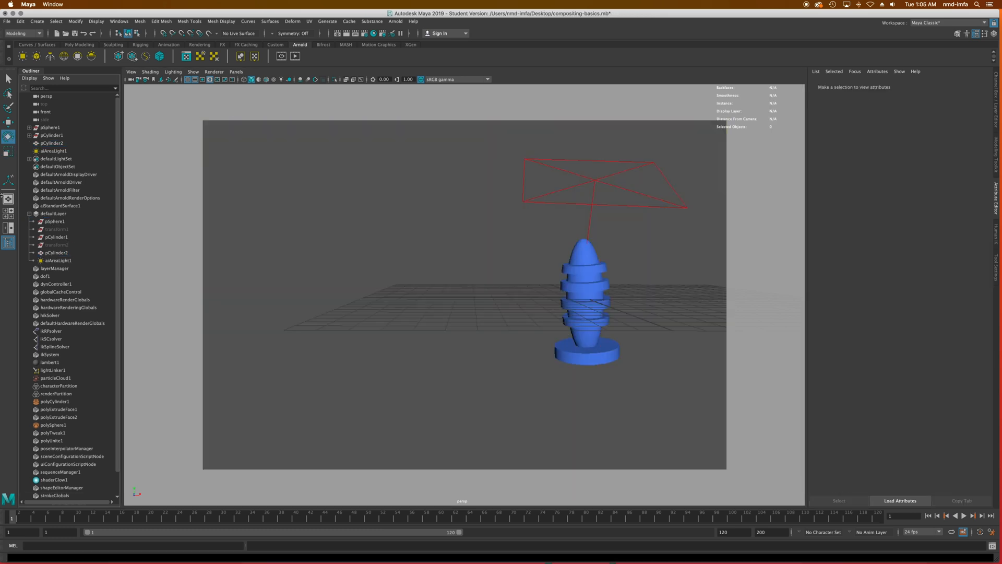
pyautogui.click(29, 78)
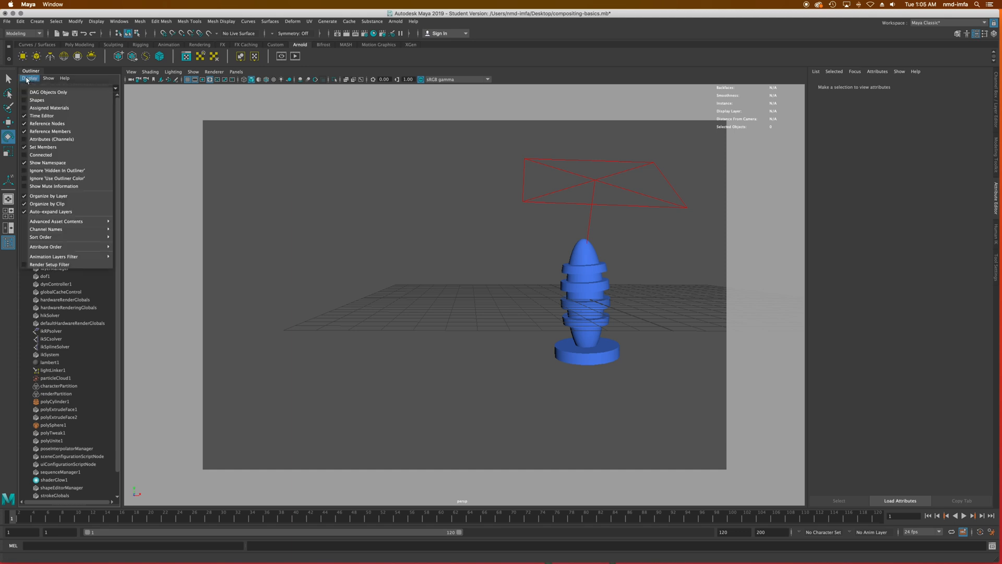
pyautogui.click(34, 94)
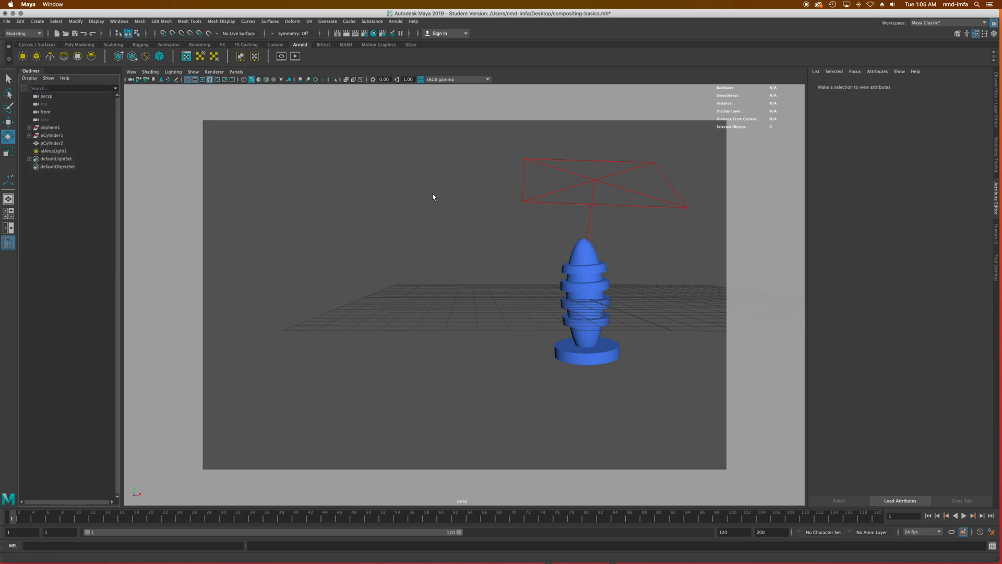
# - Import mountain-meadow.jpg from the Desktop's Maya-Tech-Lessons/Compositing Basics folder as an image plane for the front view
pyautogui.press('space')
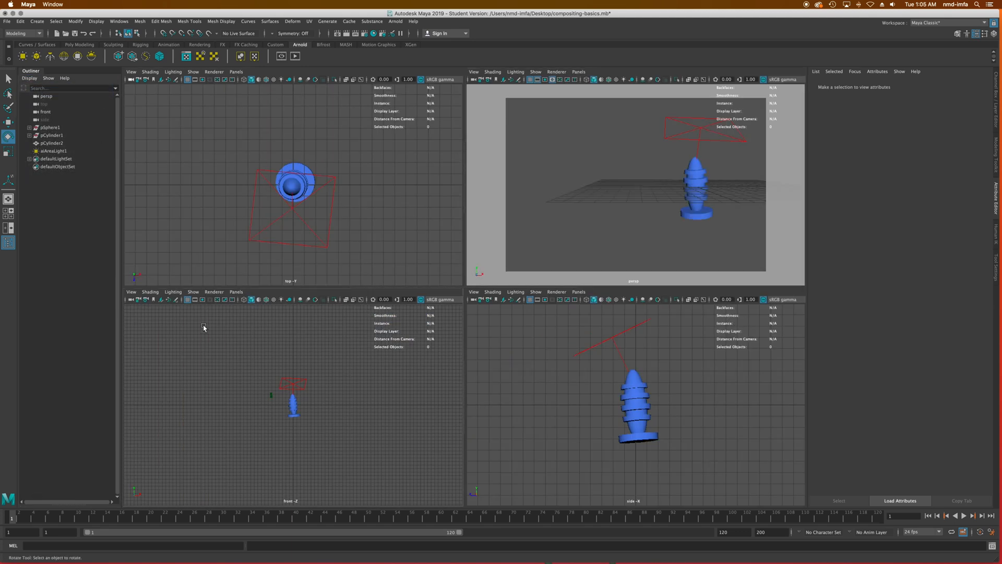
pyautogui.click(131, 292)
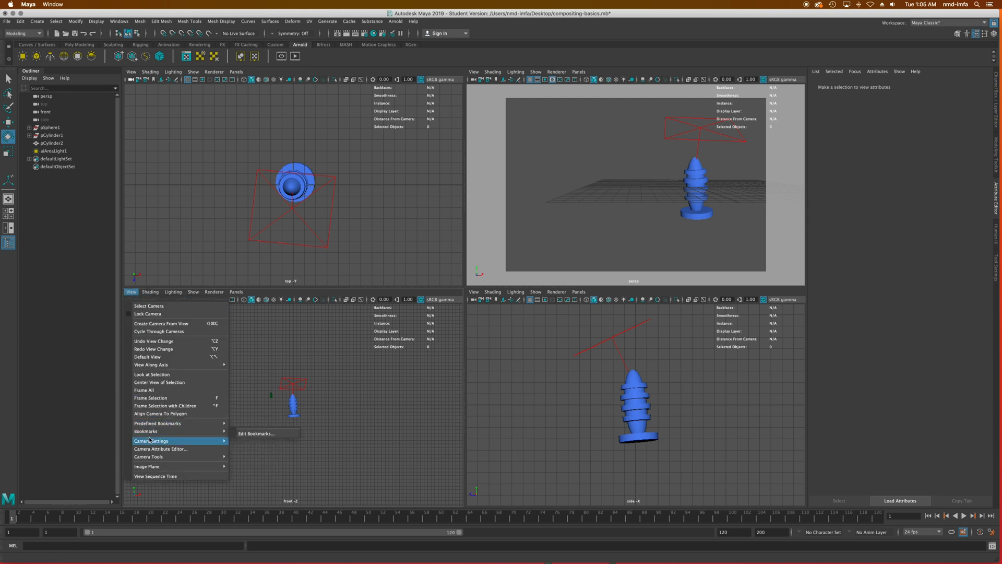
pyautogui.moveTo(174, 442)
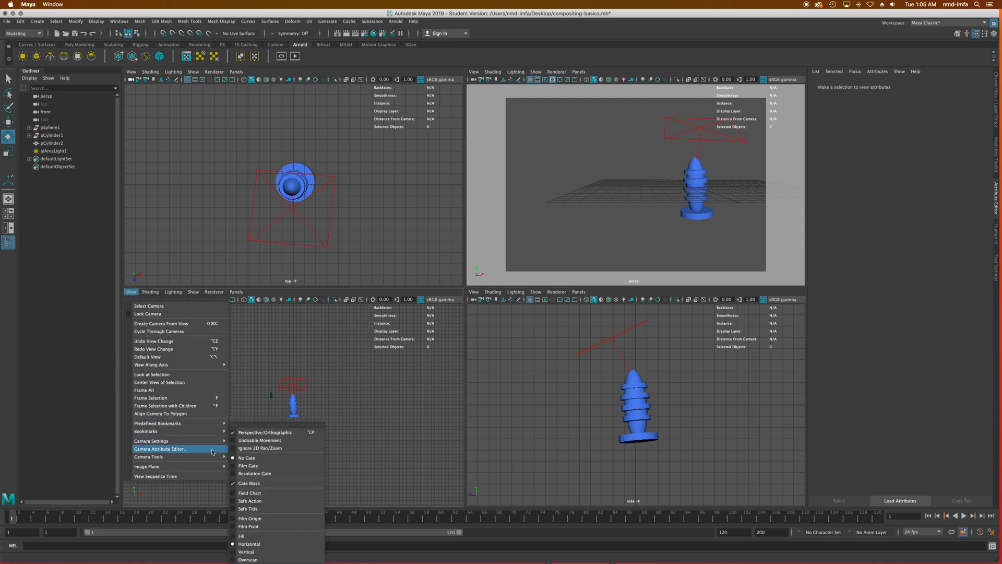
pyautogui.moveTo(199, 466)
pyautogui.click(249, 473)
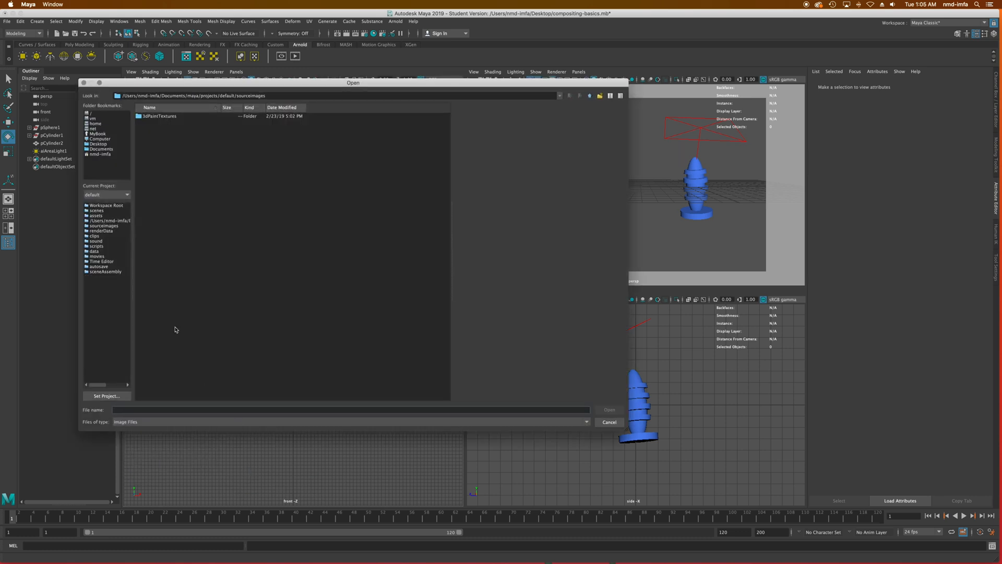
pyautogui.click(100, 145)
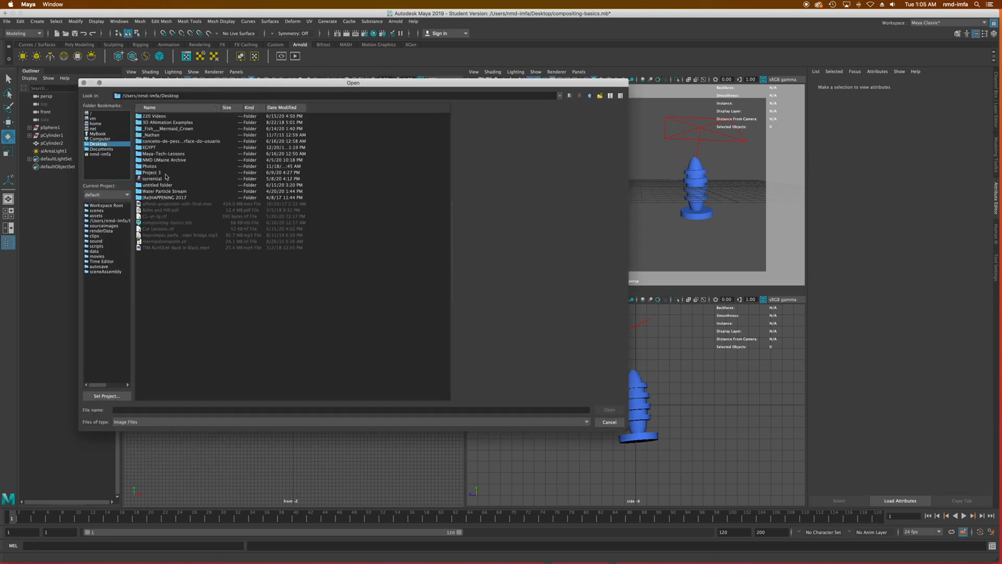
pyautogui.doubleClick(158, 154)
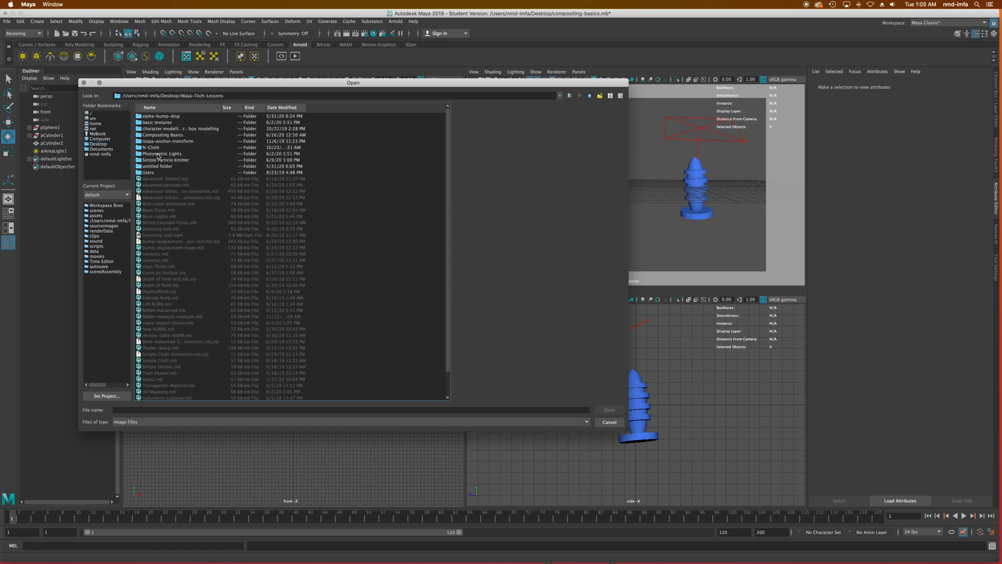
pyautogui.doubleClick(163, 135)
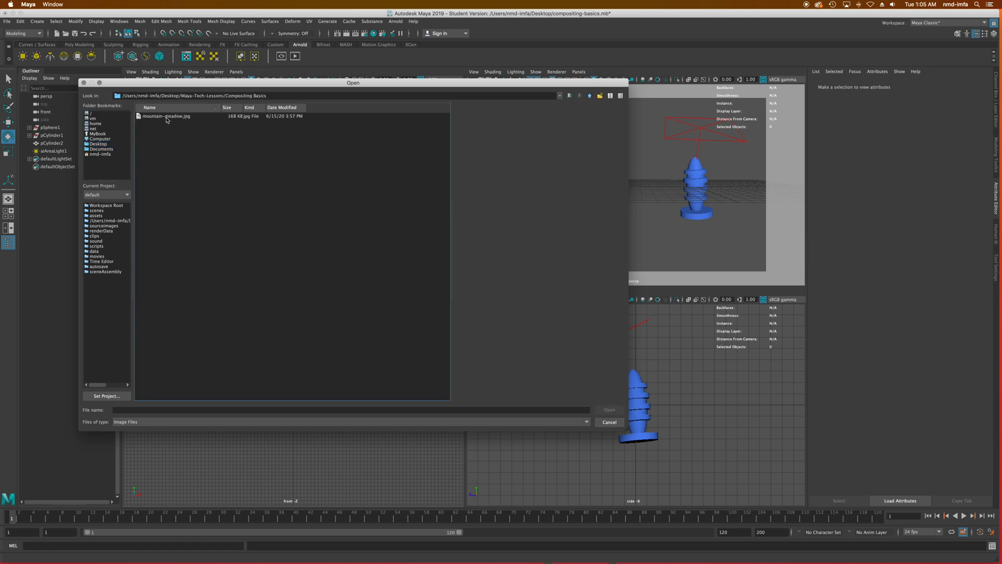
pyautogui.click(166, 117)
pyautogui.click(609, 410)
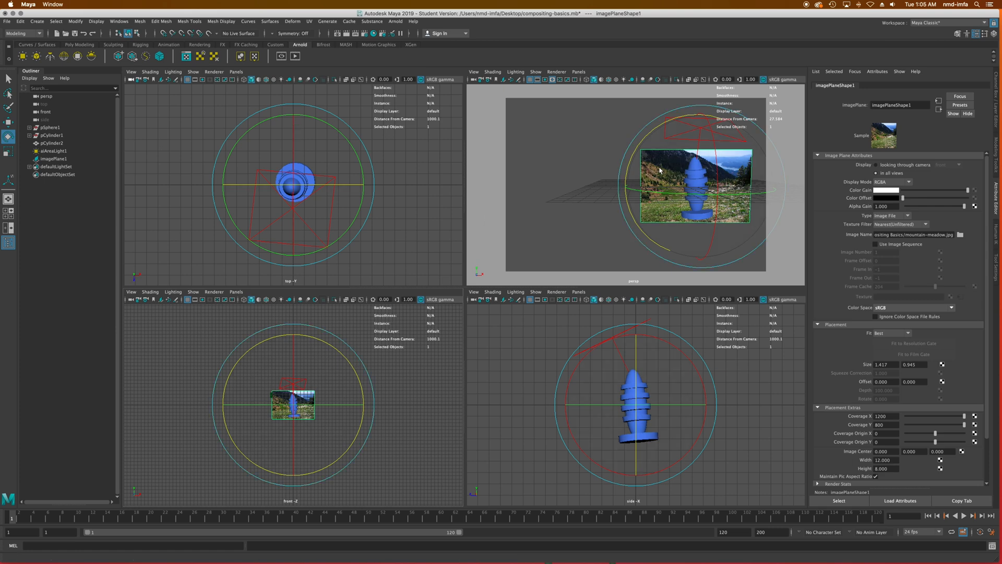
# - Scale up the image plane to fill the perspective frame and move it about 3.6 cm along negative X
pyautogui.press('r')
pyautogui.moveTo(695, 186); pyautogui.dragTo(807, 165)
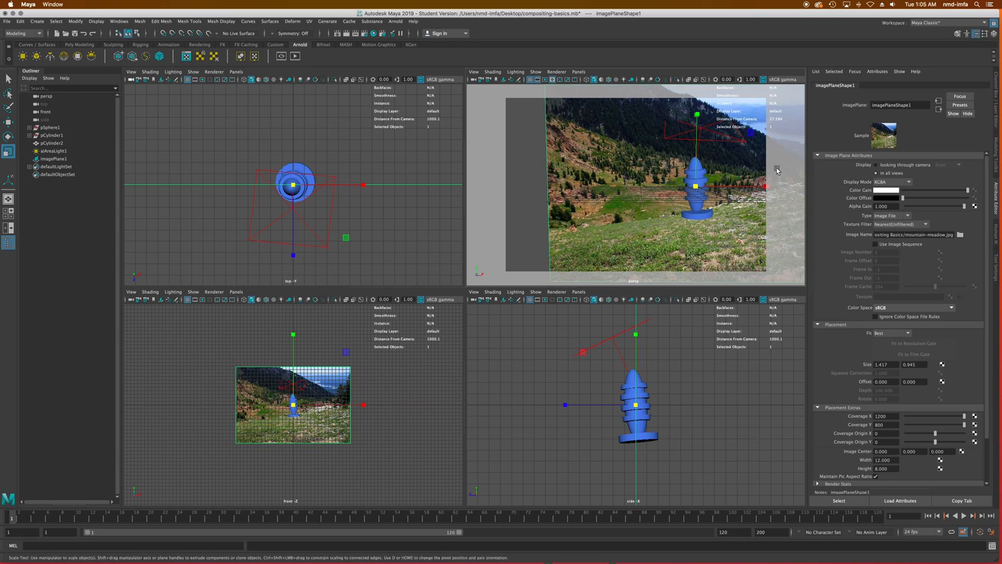
pyautogui.press('e')
pyautogui.press('w')
pyautogui.moveTo(723, 191); pyautogui.dragTo(673, 183)
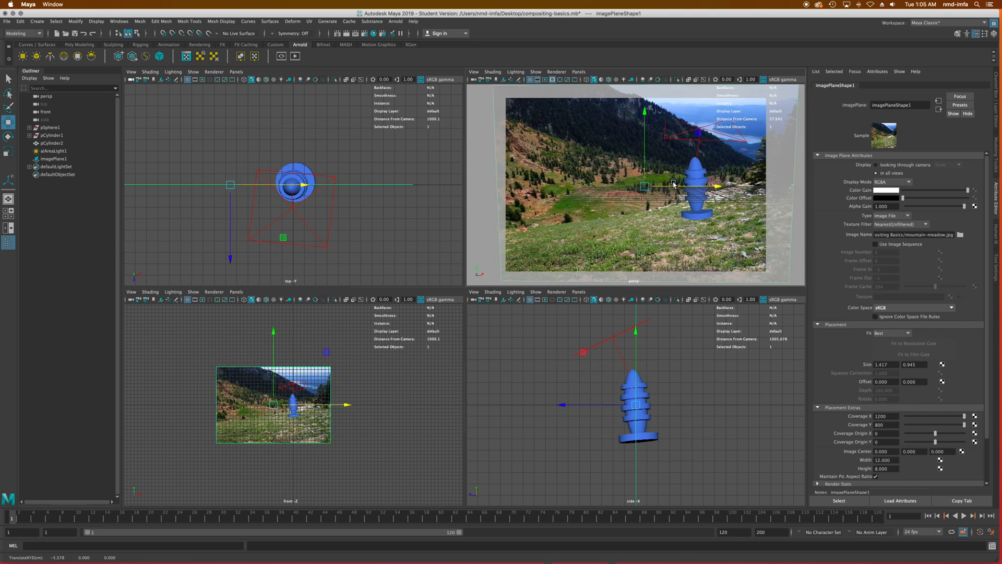
# - Examine how the model and the front image plane relate in the perspective view at varying camera distances and angles
pyautogui.scroll(-3, 673, 184)
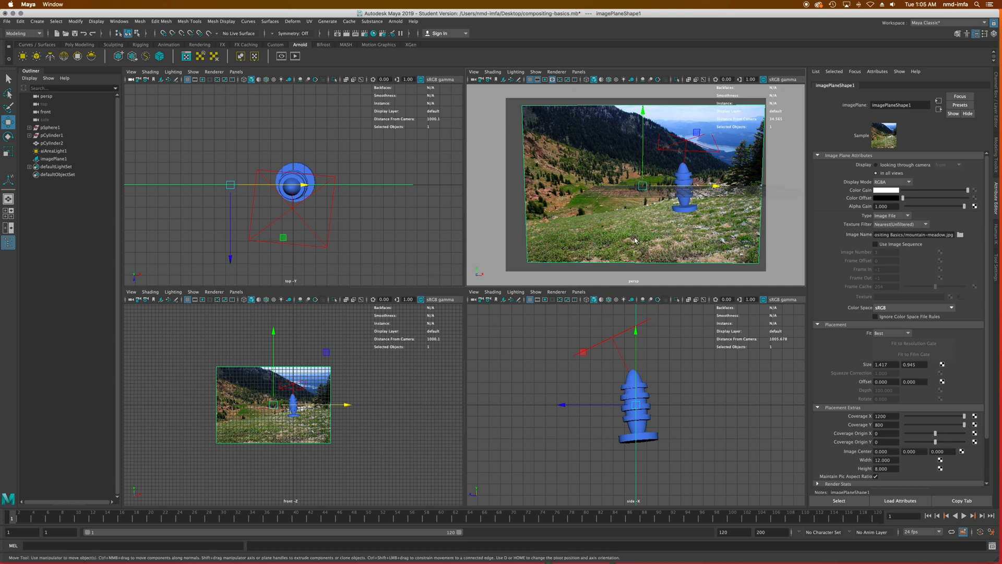
pyautogui.keyDown('alt'); pyautogui.moveTo(629, 184); pyautogui.dragTo(638, 186); pyautogui.keyUp('alt')
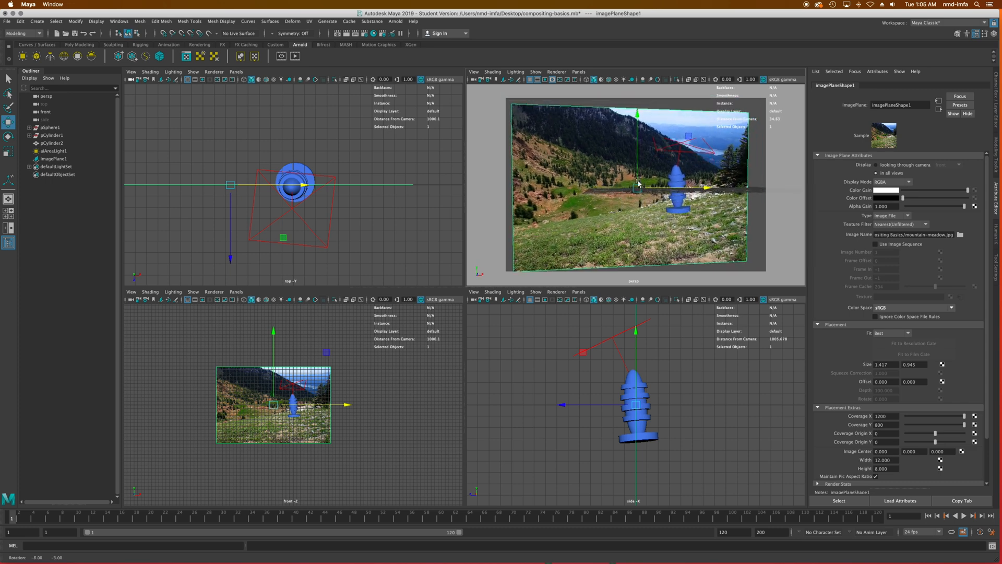
pyautogui.scroll(10, 638, 187)
pyautogui.scroll(-8, 637, 186)
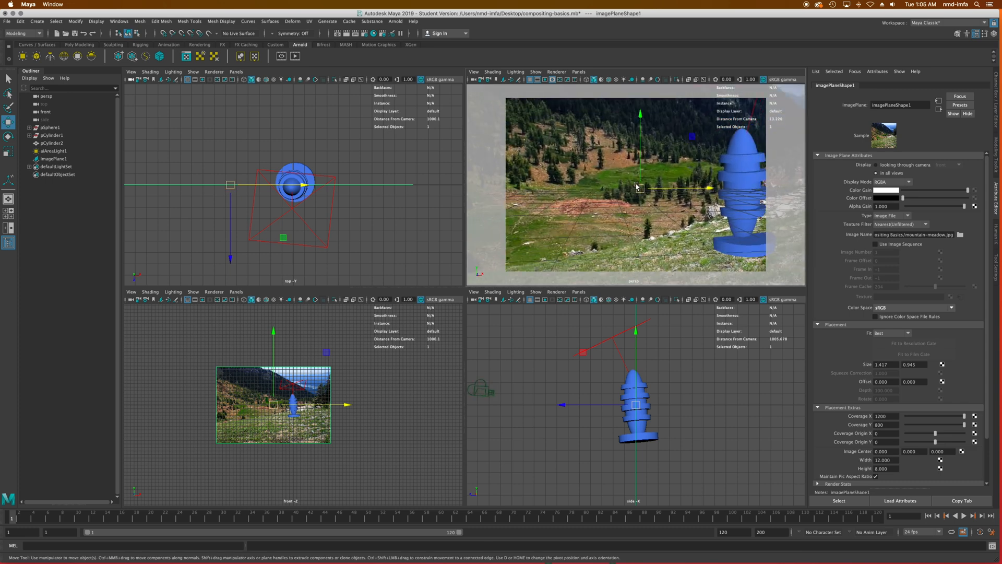
pyautogui.scroll(-4, 637, 186)
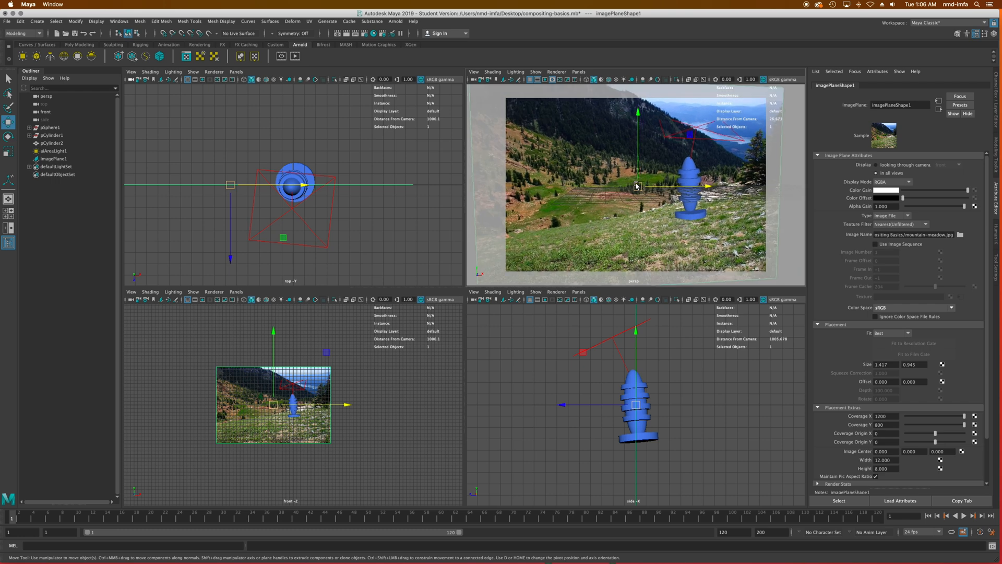
pyautogui.keyDown('alt'); pyautogui.moveTo(636, 187); pyautogui.dragTo(629, 184); pyautogui.keyUp('alt')
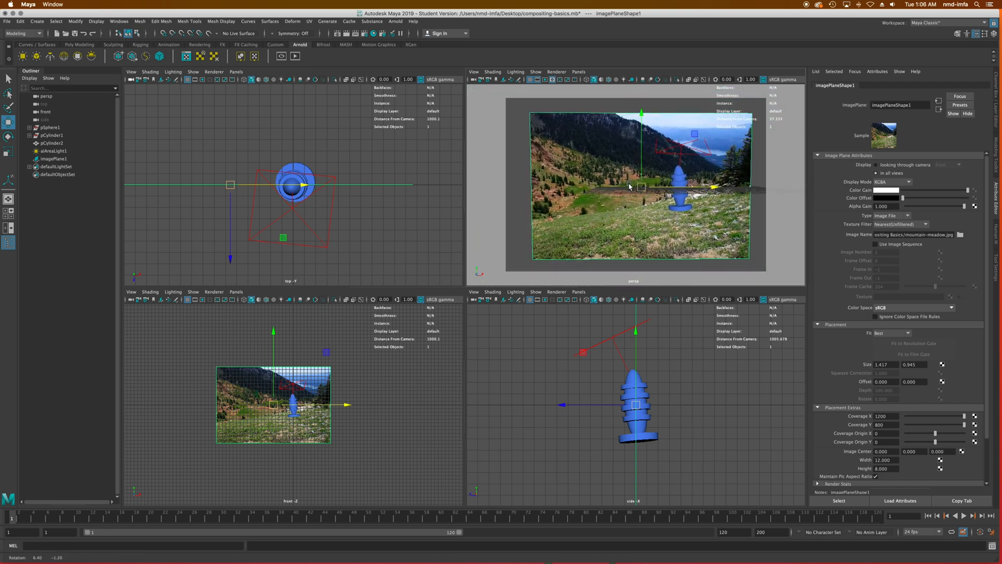
pyautogui.scroll(3, 629, 183)
pyautogui.scroll(-1, 631, 187)
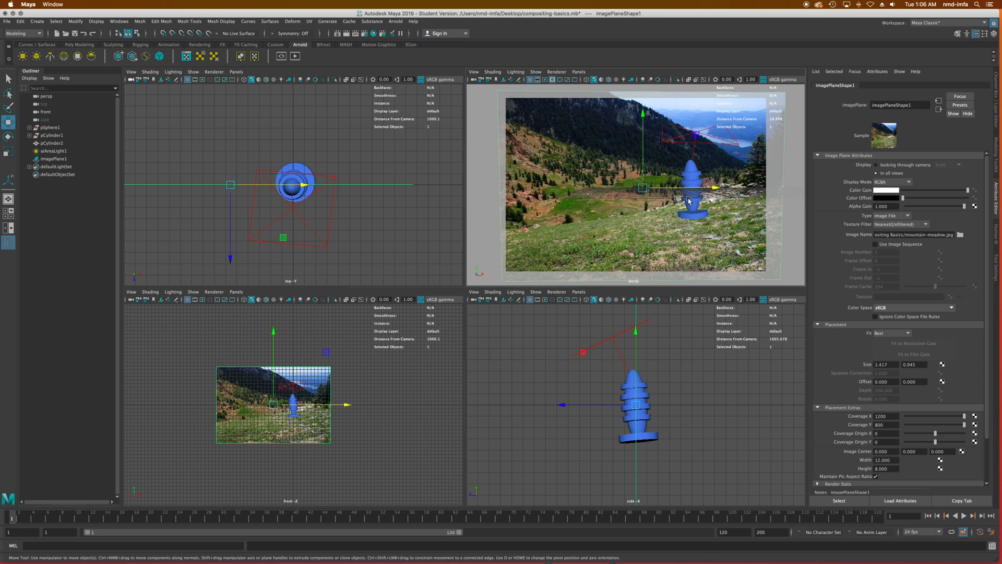
# - Nudge the image plane slightly in the full-size perspective view so the photo covers the film gate
pyautogui.press('space')
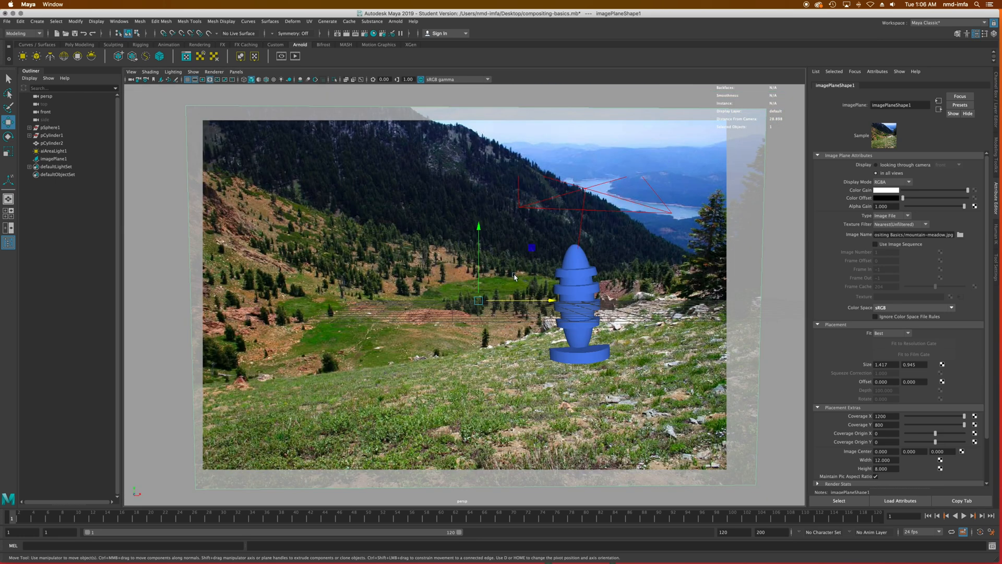
pyautogui.keyDown('alt'); pyautogui.moveTo(484, 291); pyautogui.dragTo(484, 288); pyautogui.keyUp('alt')
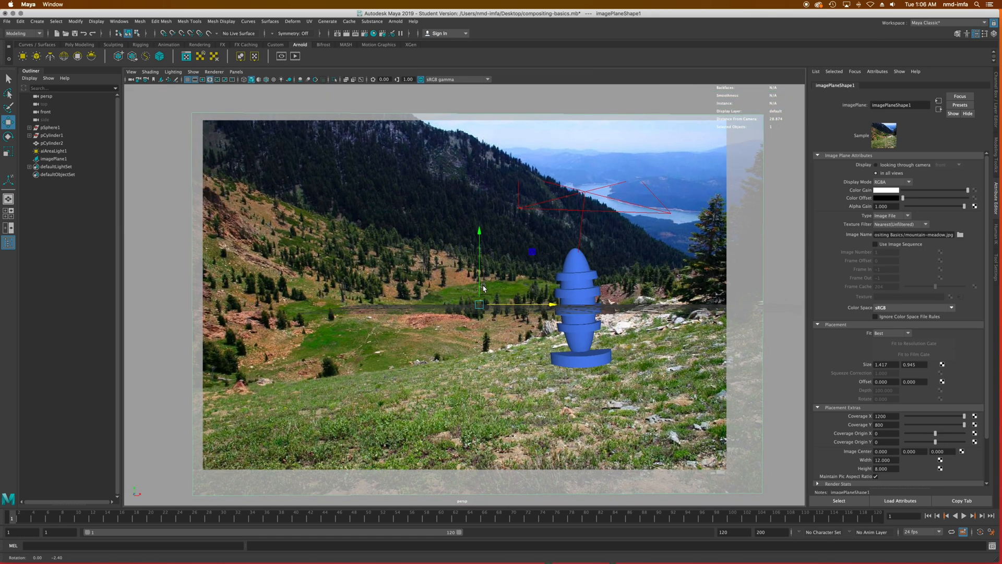
pyautogui.press('e')
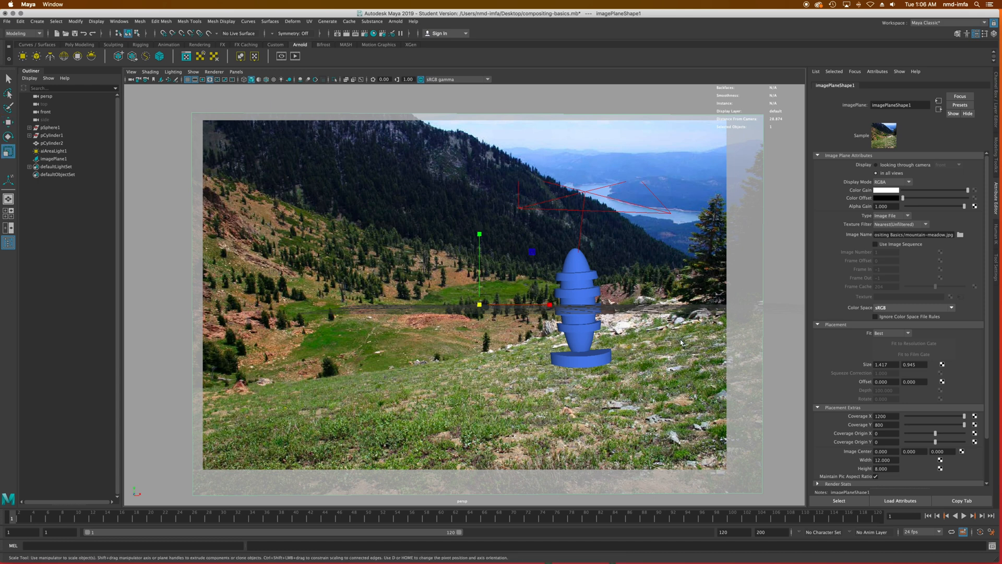
pyautogui.press('w')
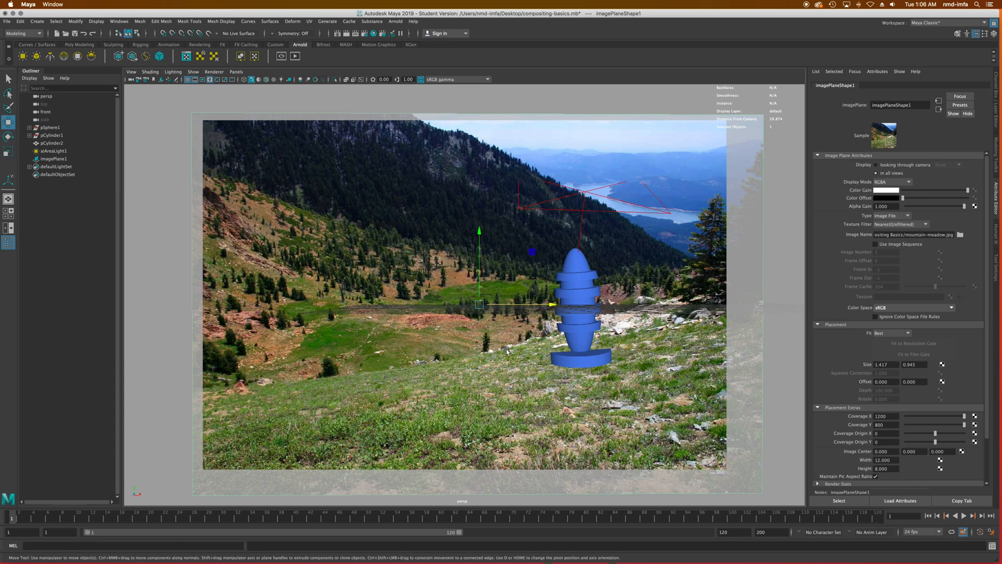
pyautogui.moveTo(480, 306); pyautogui.dragTo(467, 304)
# - Turn off the gate mask and show the resolution gate in the perspective view
pyautogui.press('r')
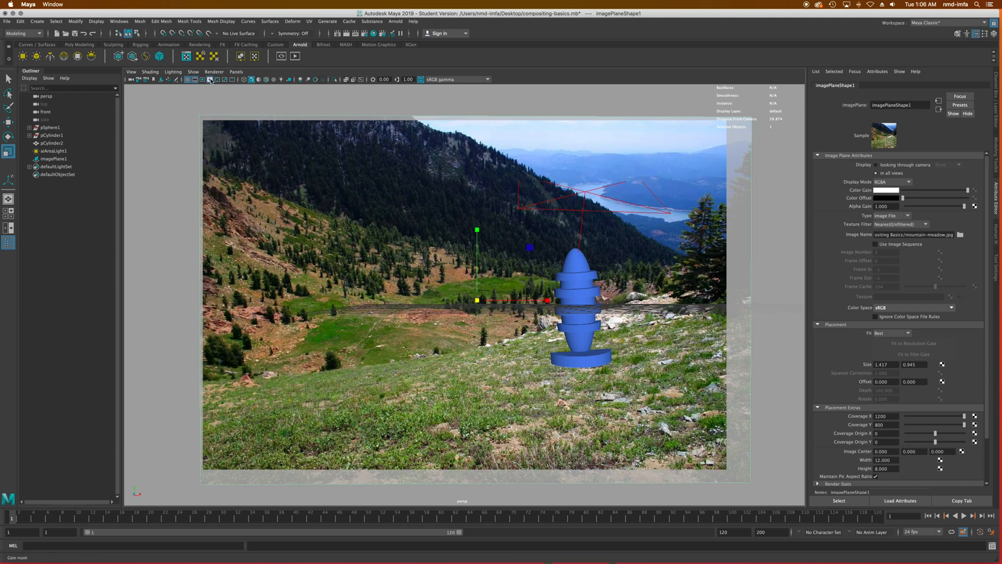
pyautogui.click(209, 80)
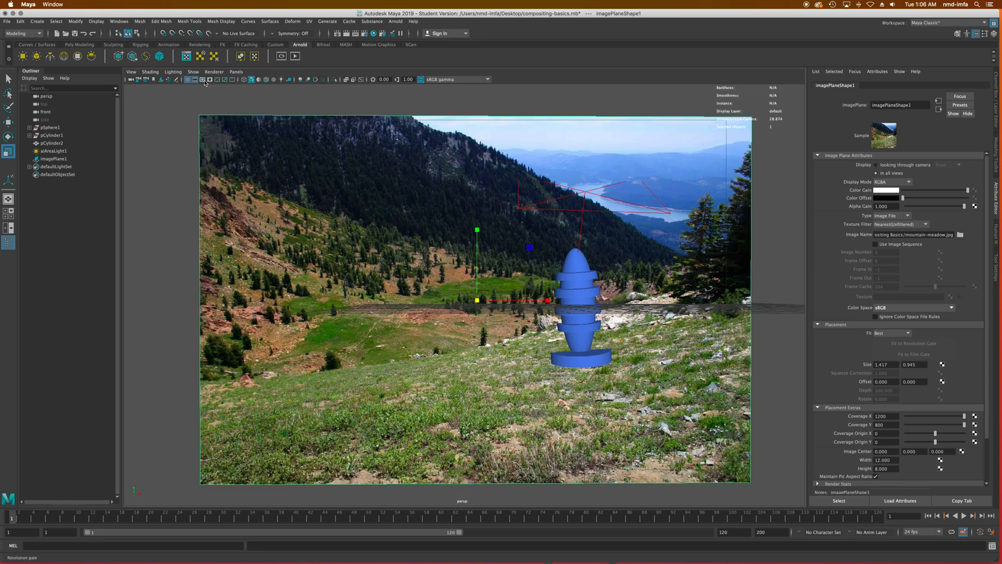
pyautogui.click(205, 81)
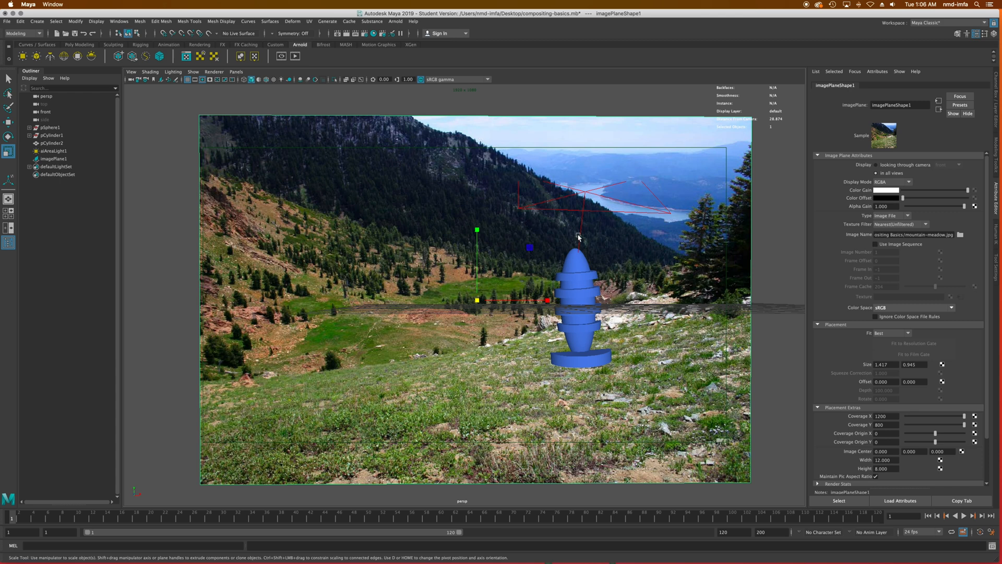
# - Scale the image plane down slightly so its edges sit closer around the resolution gate
pyautogui.press('e')
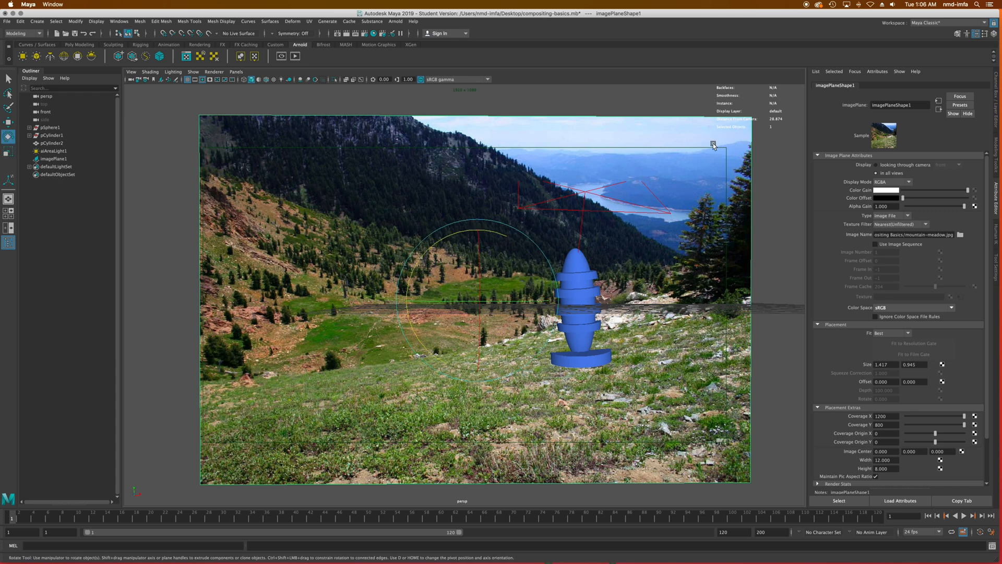
pyautogui.press('r')
pyautogui.moveTo(479, 300); pyautogui.dragTo(467, 298)
pyautogui.press('e')
pyautogui.press('w')
# - Move the blue model (pCylinder2) slightly lower and farther right on the meadow slope
pyautogui.click(582, 282)
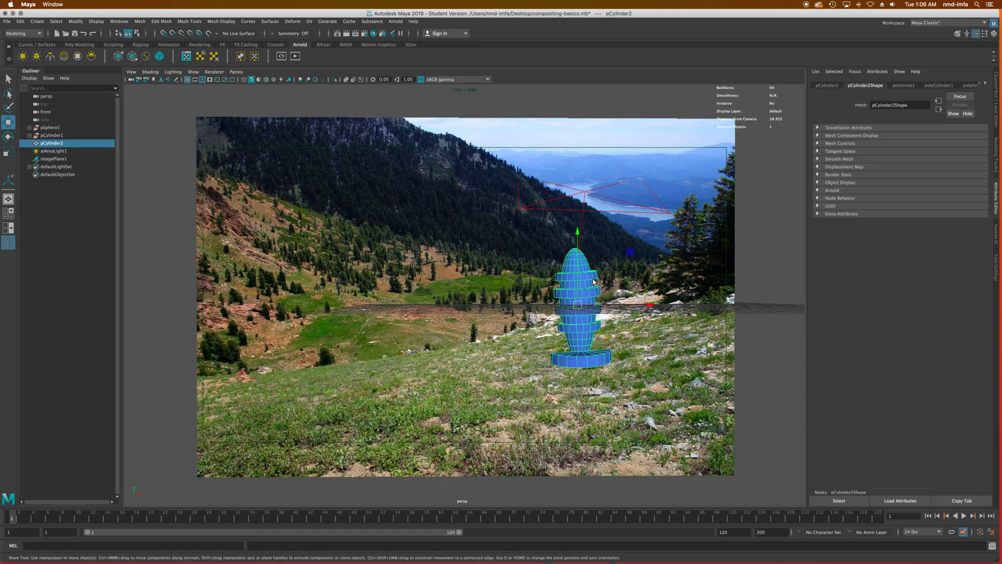
pyautogui.keyDown('alt'); pyautogui.moveTo(647, 294); pyautogui.dragTo(641, 294); pyautogui.keyUp('alt')
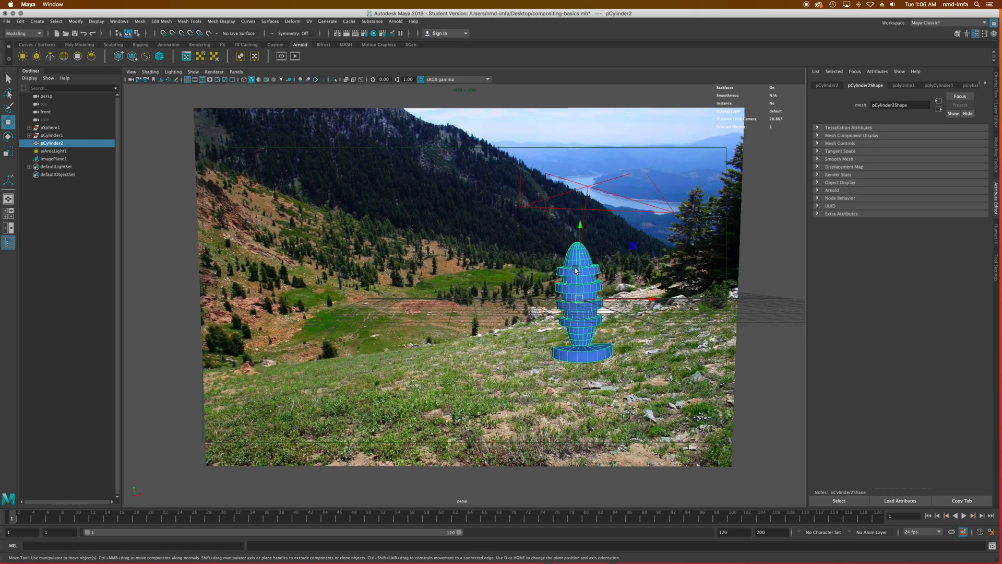
pyautogui.press('r')
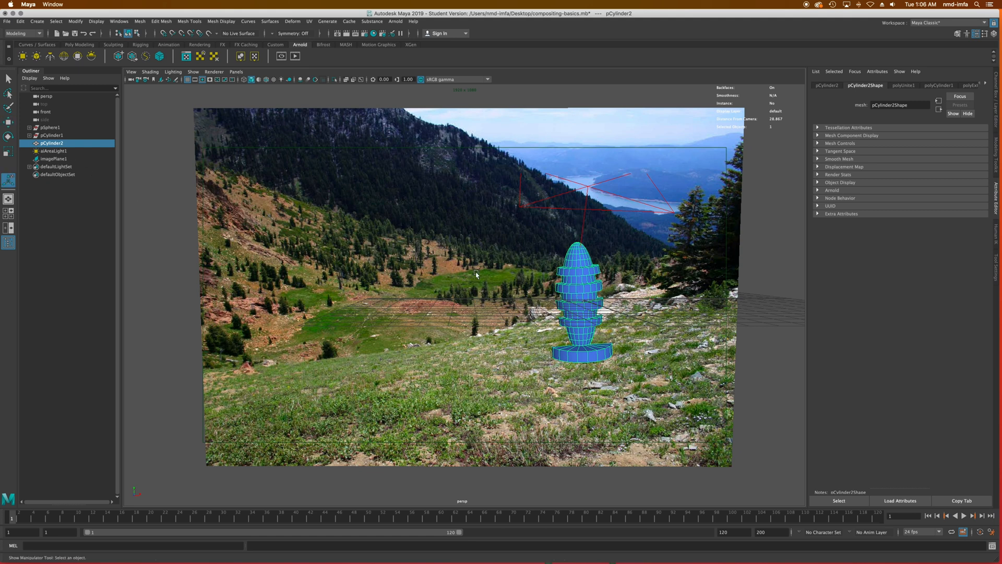
pyautogui.press('e')
pyautogui.press('w')
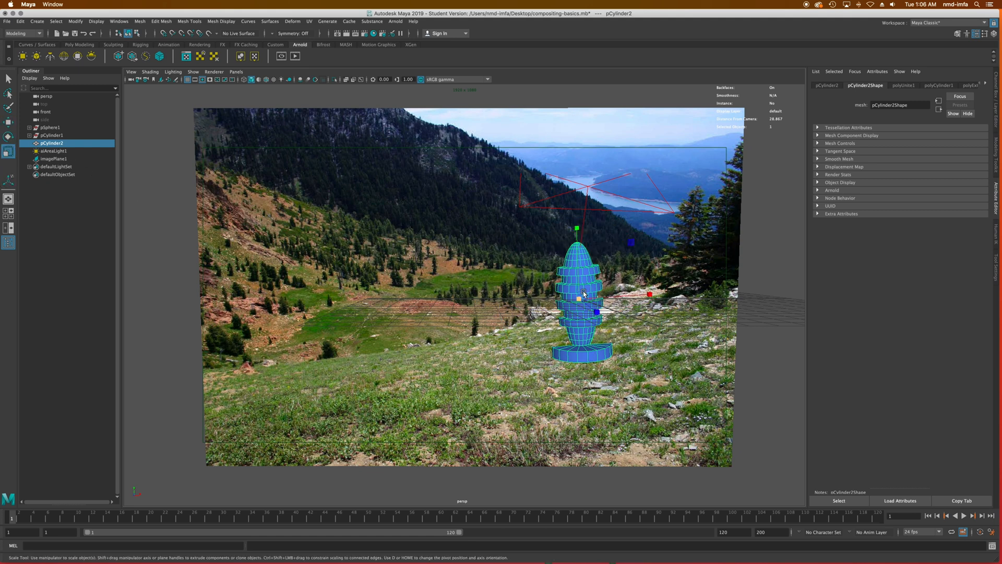
pyautogui.press('e')
pyautogui.press('w')
pyautogui.moveTo(585, 302); pyautogui.dragTo(597, 313)
# - Move imagePlane1 back behind the model to about -3.3 cm in Z and scale it up to about 2.8
pyautogui.click(659, 329)
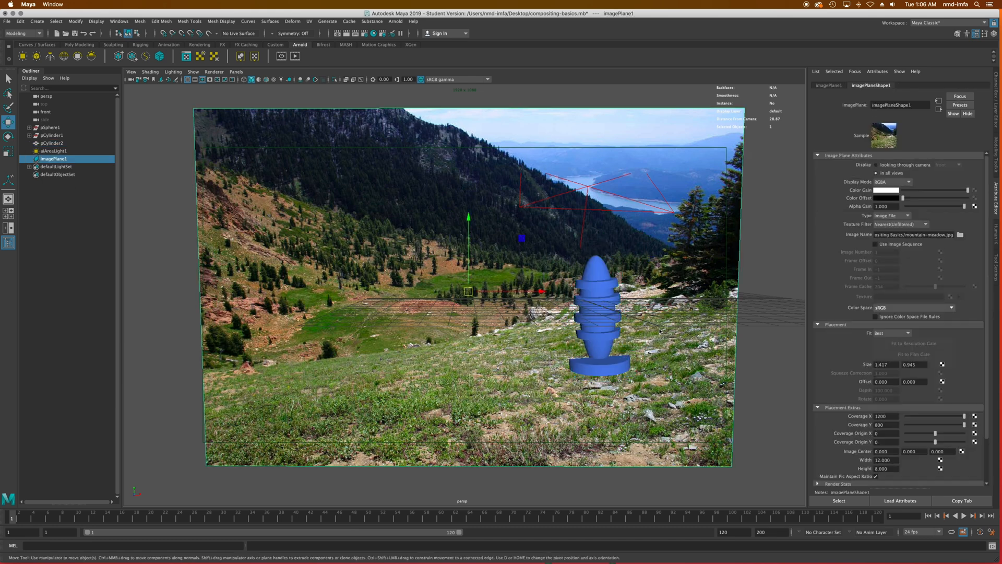
pyautogui.press('space')
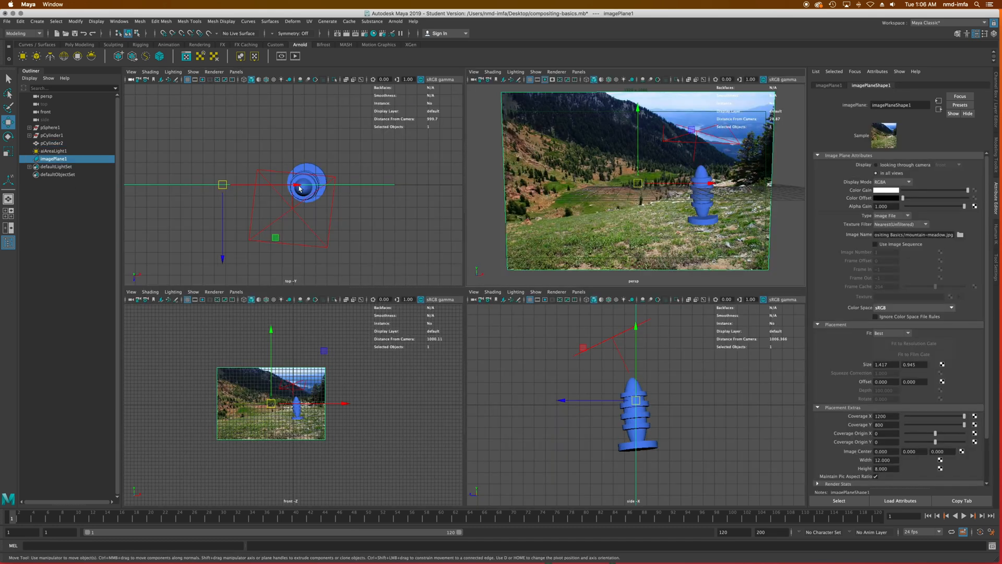
pyautogui.moveTo(223, 212); pyautogui.dragTo(224, 175)
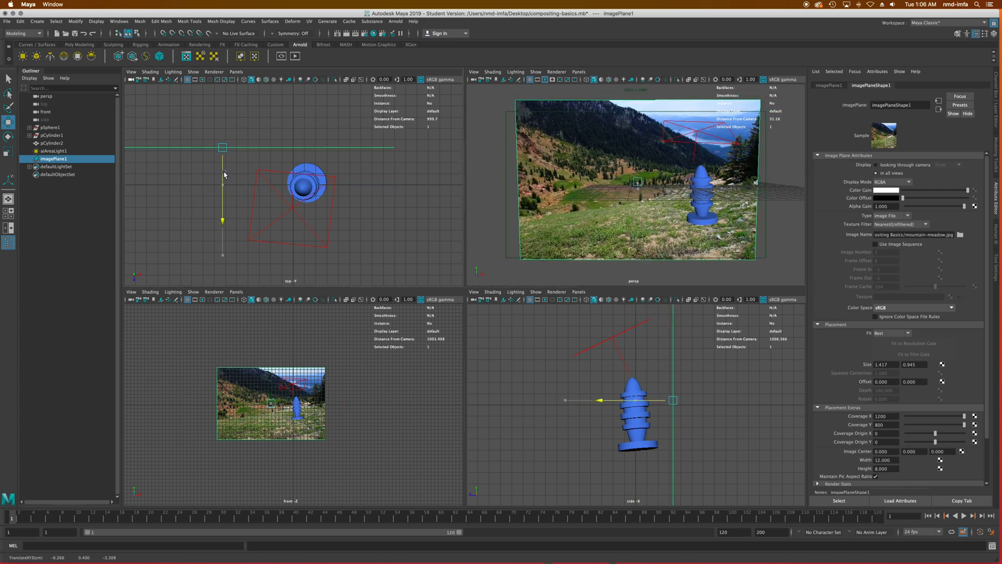
pyautogui.press('r')
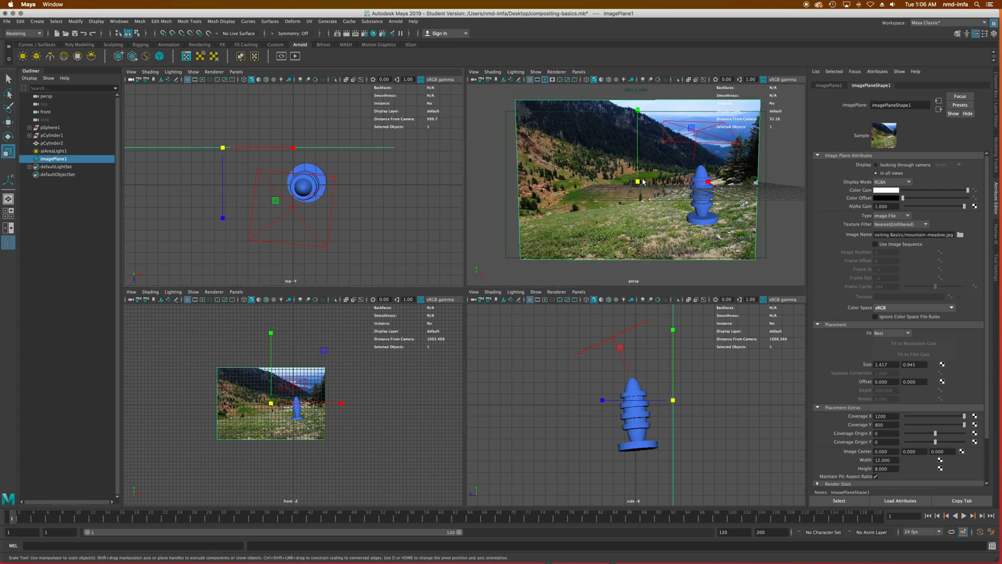
pyautogui.moveTo(643, 181); pyautogui.dragTo(652, 176)
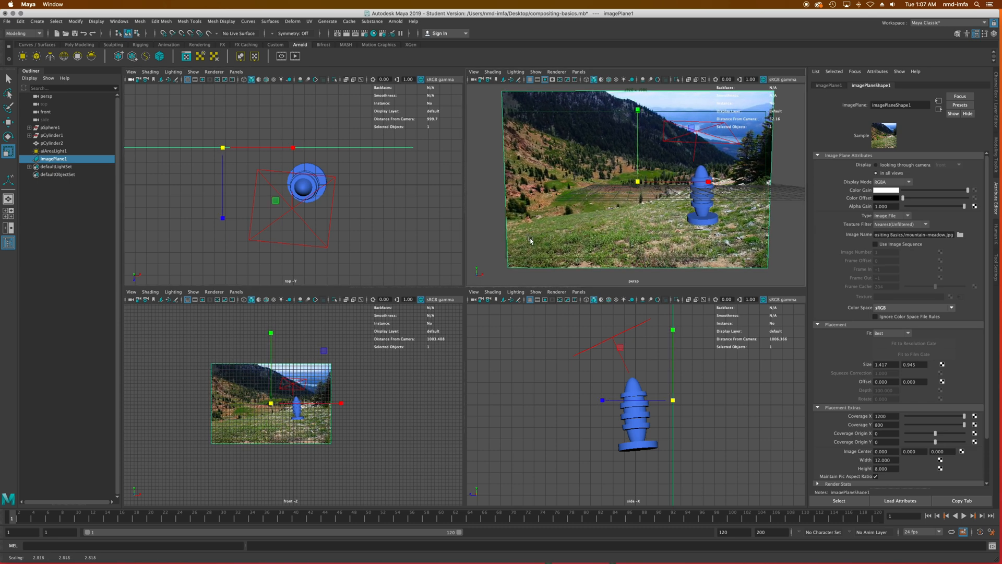
# - Enlarge the perspective view, scale pCylinder2 up uniformly to about 1.06, and rotate it slightly to match the meadow slope
pyautogui.press('space')
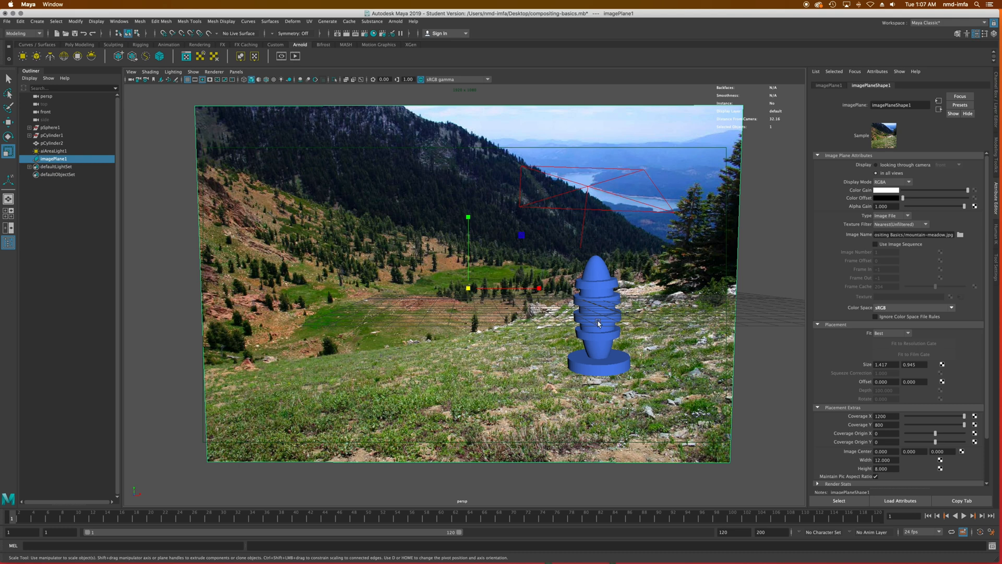
pyautogui.click(600, 329)
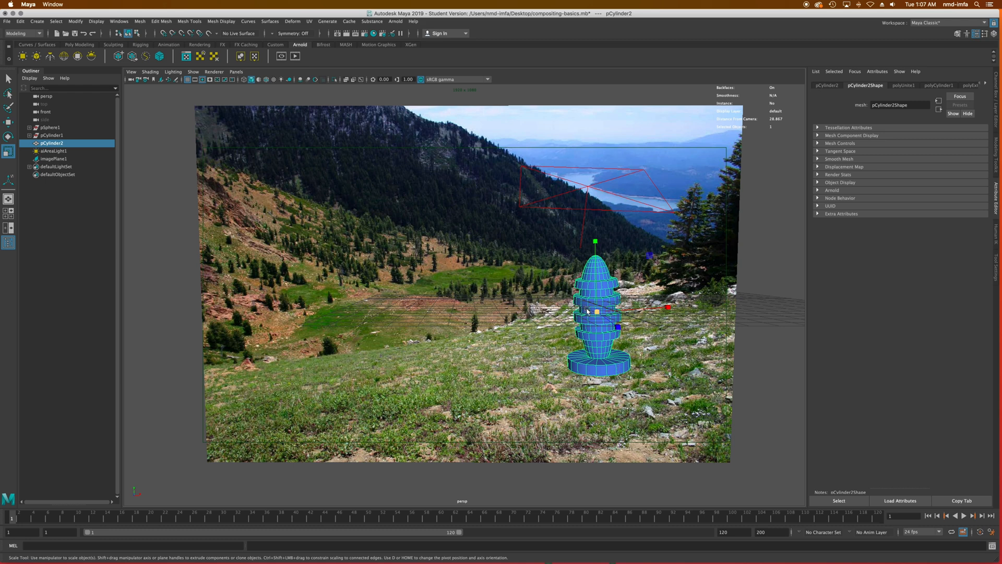
pyautogui.moveTo(597, 311); pyautogui.dragTo(601, 313)
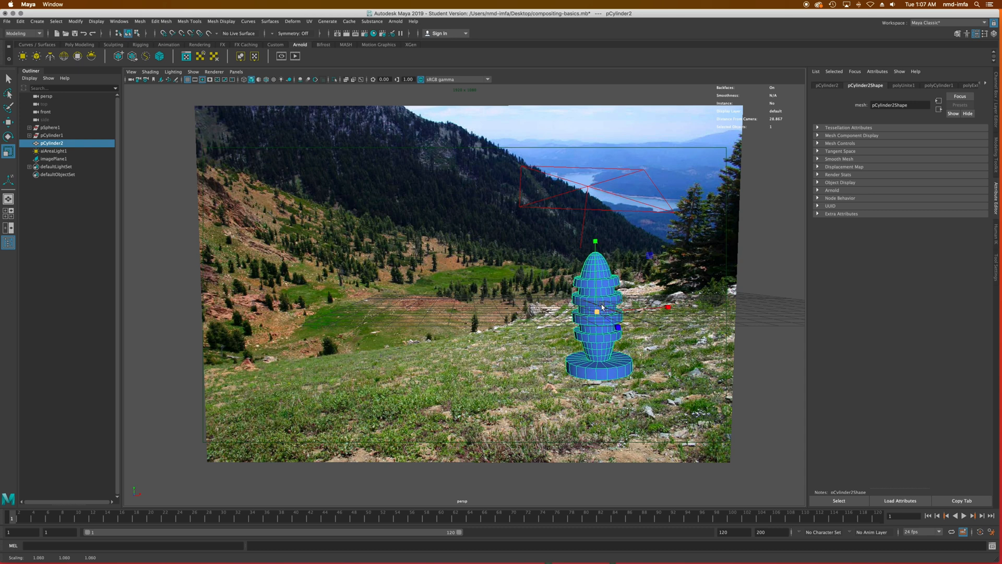
pyautogui.press('e')
pyautogui.moveTo(636, 253); pyautogui.dragTo(641, 256)
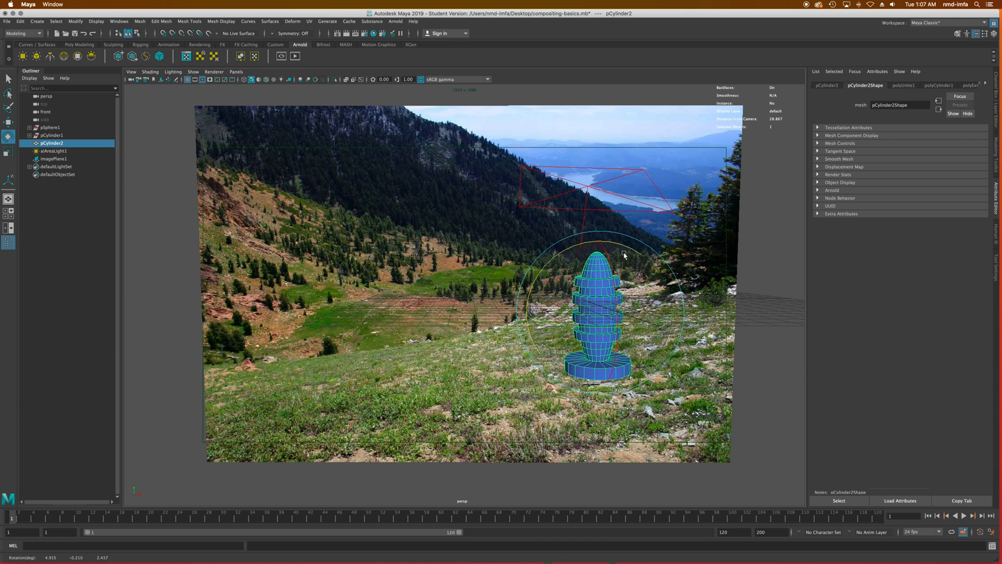
# - Preview the perspective camera in the Arnold RenderView, framing the whole image, and close the preview
pyautogui.click(285, 57)
pyautogui.click(515, 100)
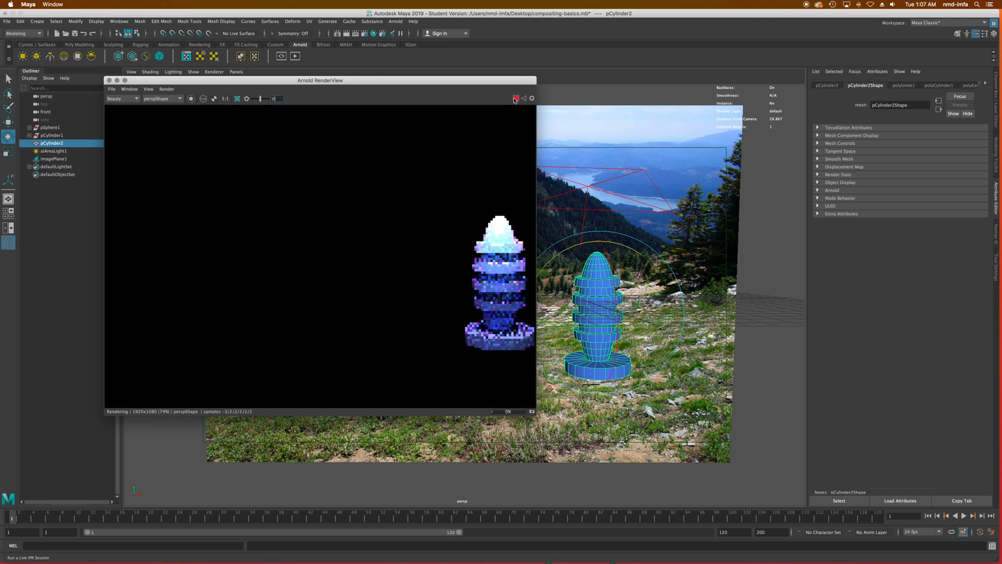
pyautogui.scroll(-3, 468, 288)
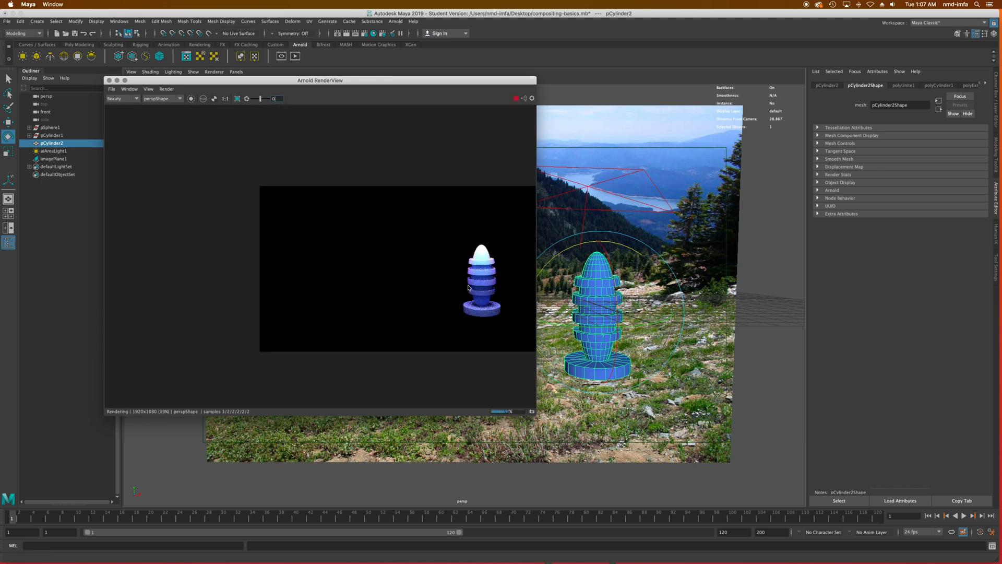
pyautogui.moveTo(468, 288); pyautogui.dragTo(406, 278, button='middle')
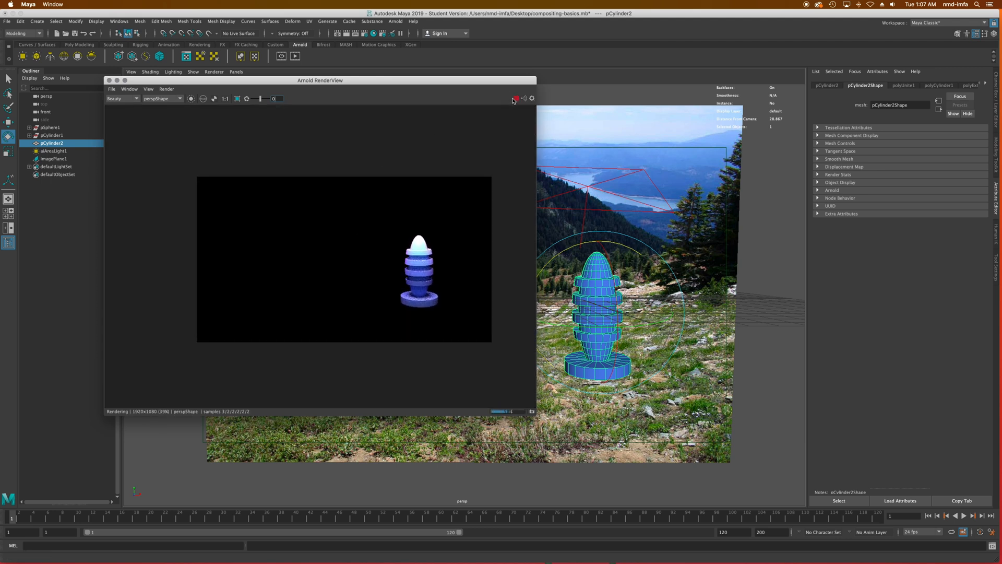
pyautogui.click(109, 80)
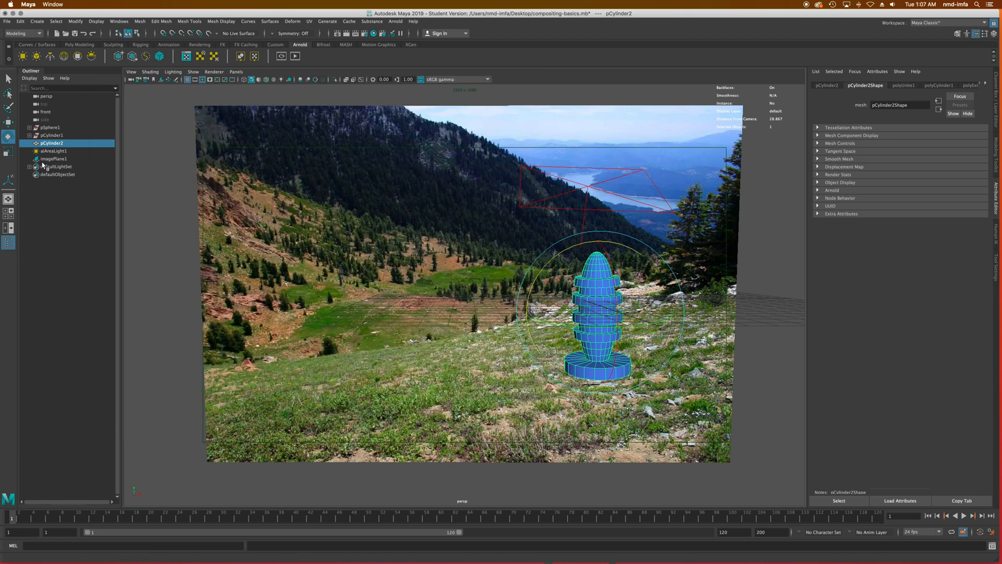
# - Hide imagePlane1 and render the perspective view with the Arnold Renderer in the Render View
pyautogui.click(59, 160)
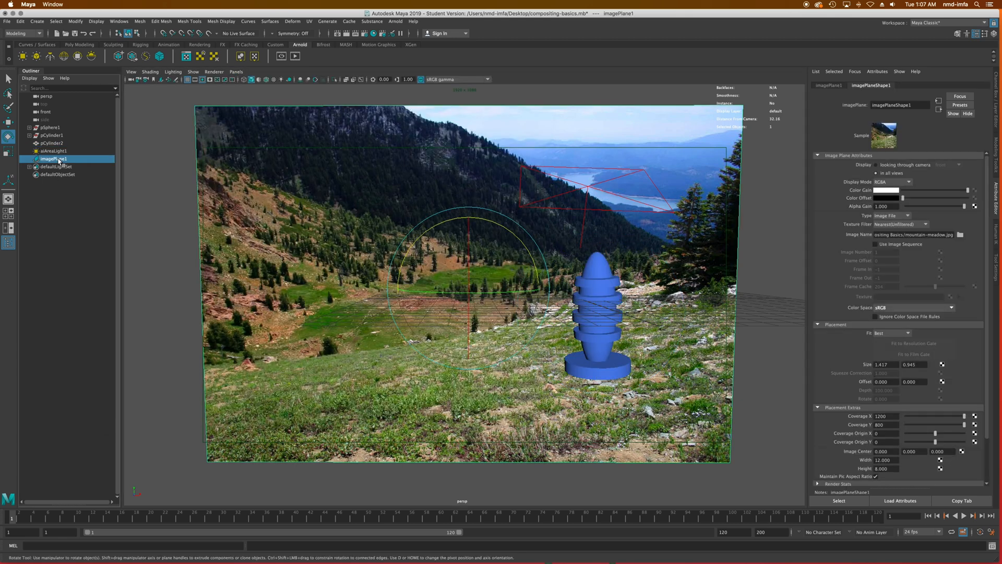
pyautogui.hotkey('ctrl', 'h')
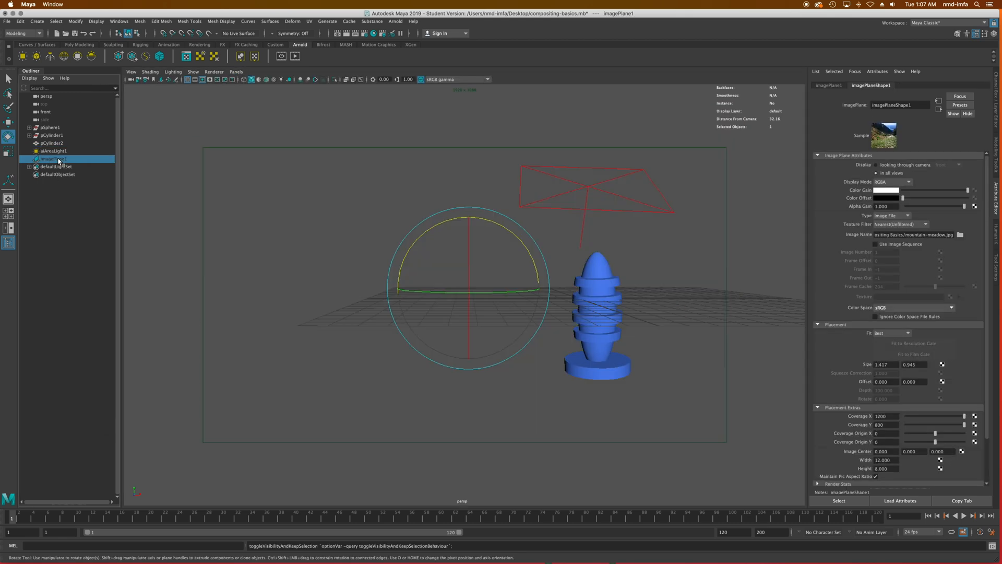
pyautogui.click(337, 33)
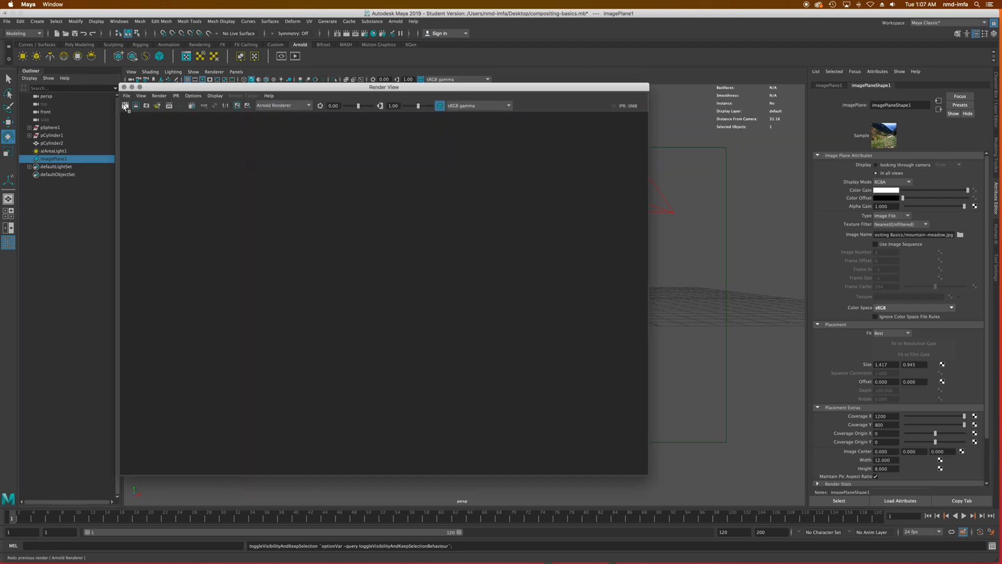
pyautogui.click(125, 106)
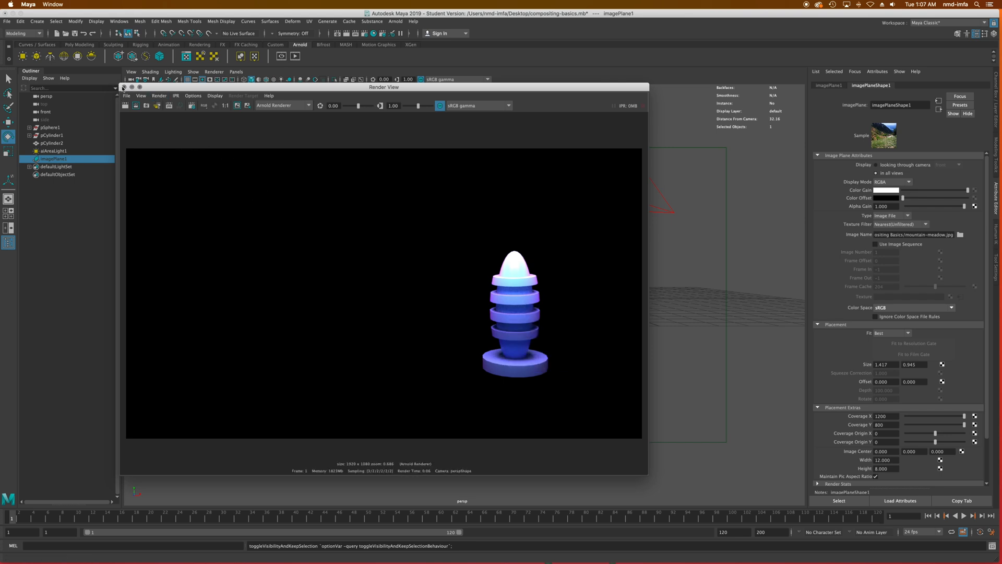
pyautogui.click(125, 87)
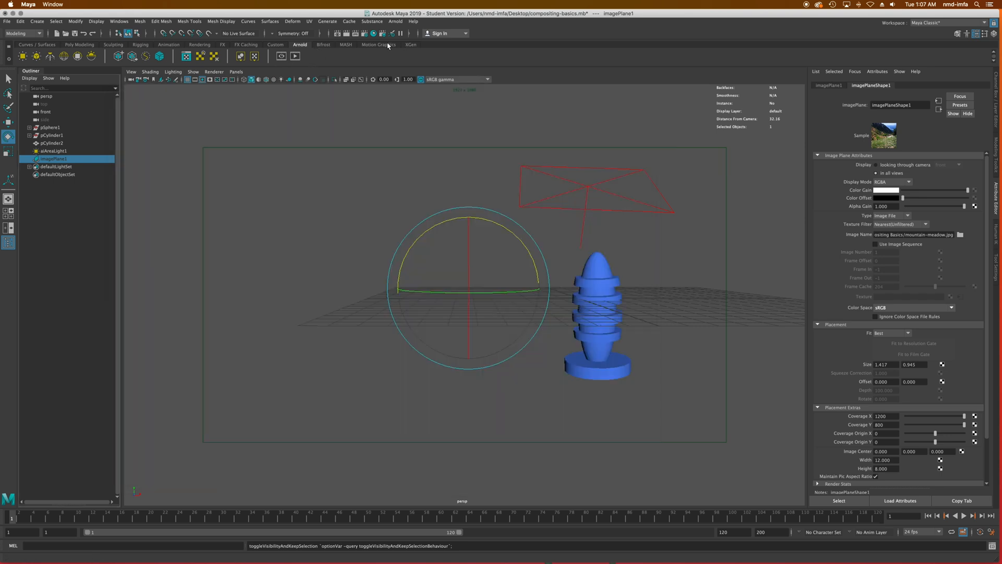
# - Review the common render settings, including the available image formats, alpha channel and image size, without changing them
pyautogui.click(365, 35)
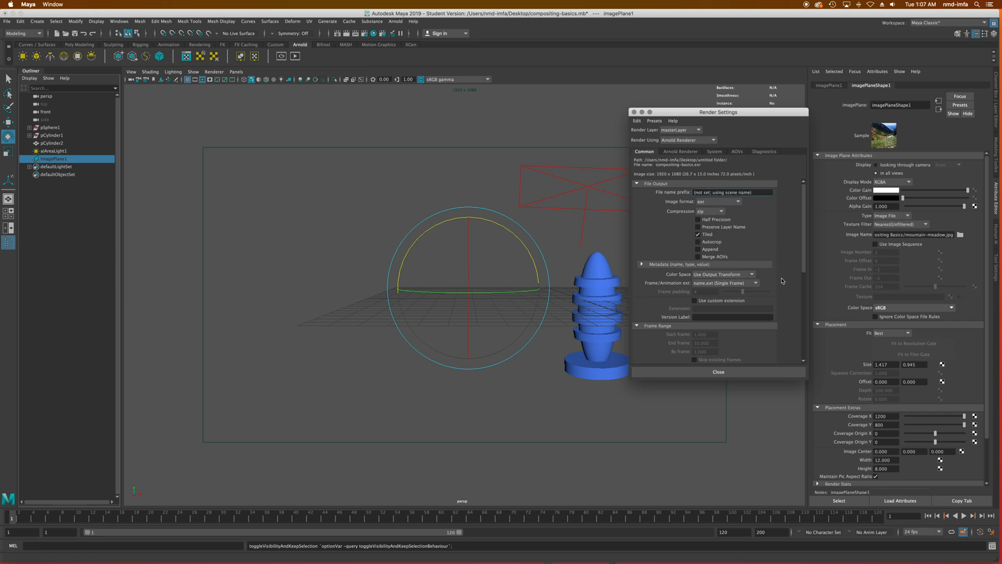
pyautogui.scroll(-3, 782, 281)
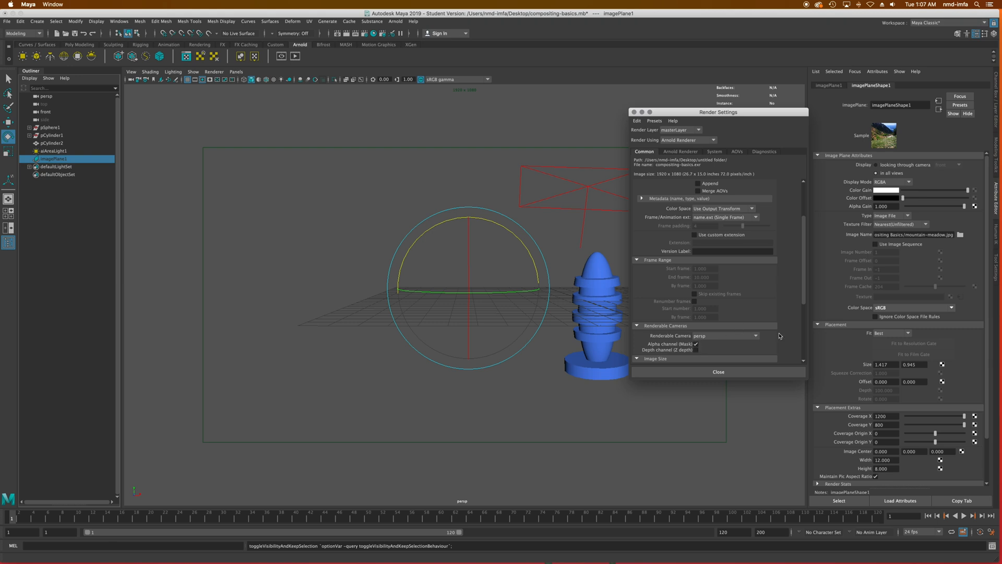
pyautogui.moveTo(806, 365); pyautogui.dragTo(866, 497)
pyautogui.click(719, 187)
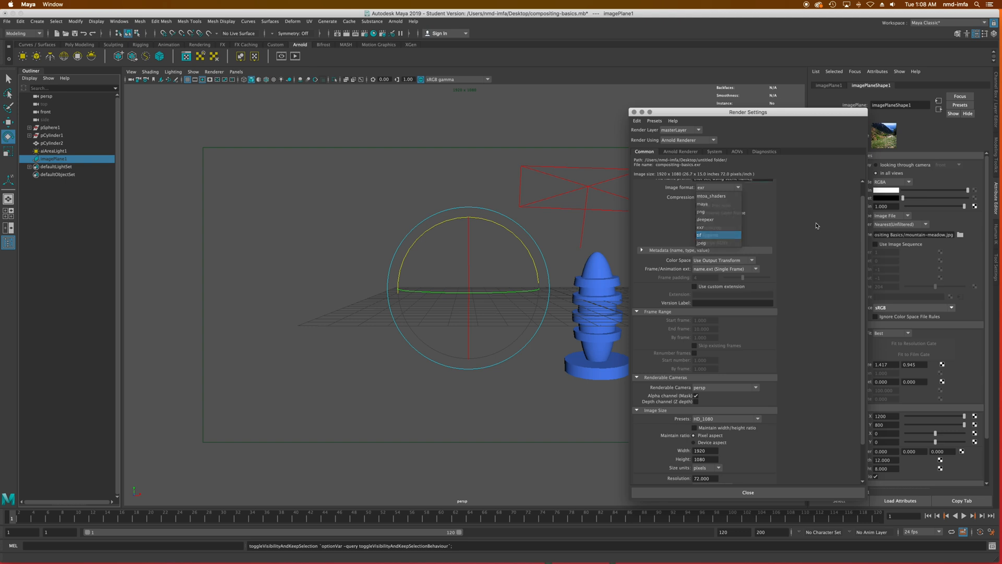
pyautogui.click(817, 225)
pyautogui.click(634, 113)
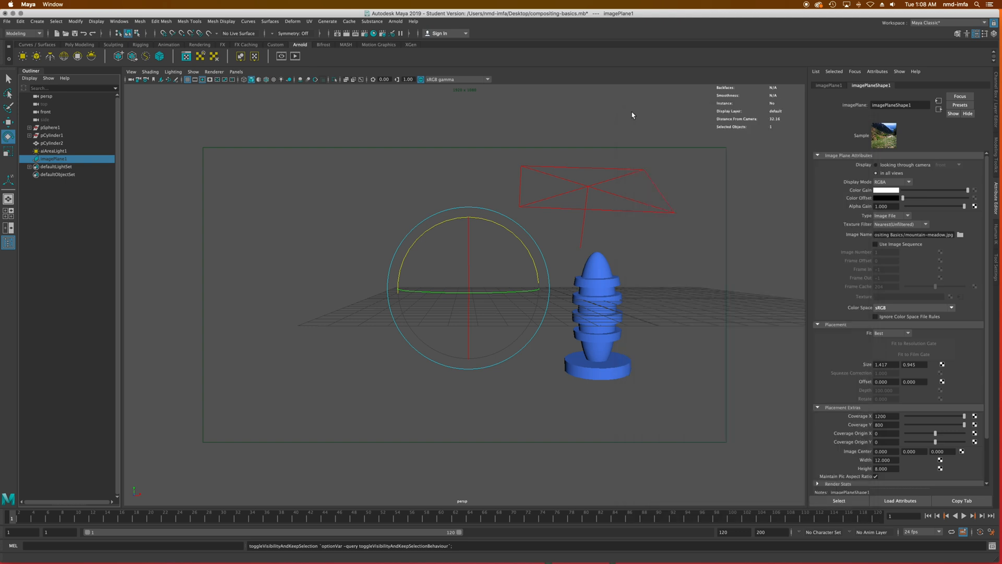
# - Switch to the Finder and preview compositing-basics_1.exr in the tmp folder inside the desktop's untitled folder
pyautogui.click(13, 13)
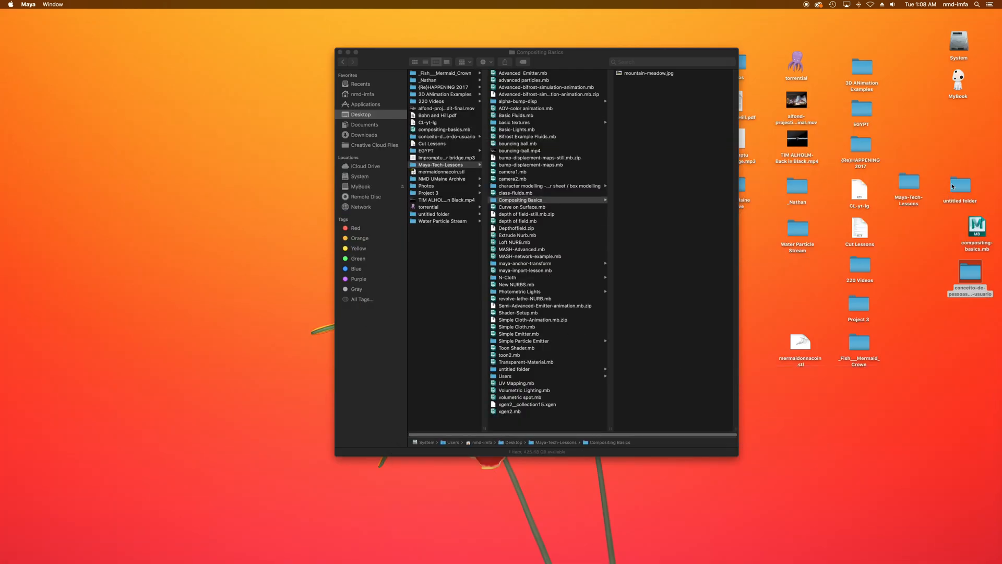
pyautogui.doubleClick(952, 187)
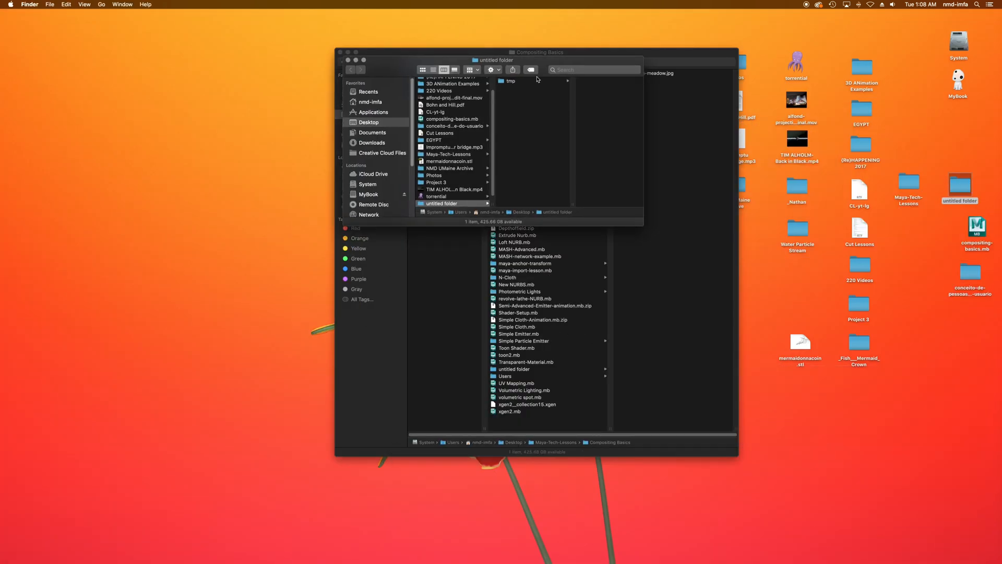
pyautogui.click(538, 80)
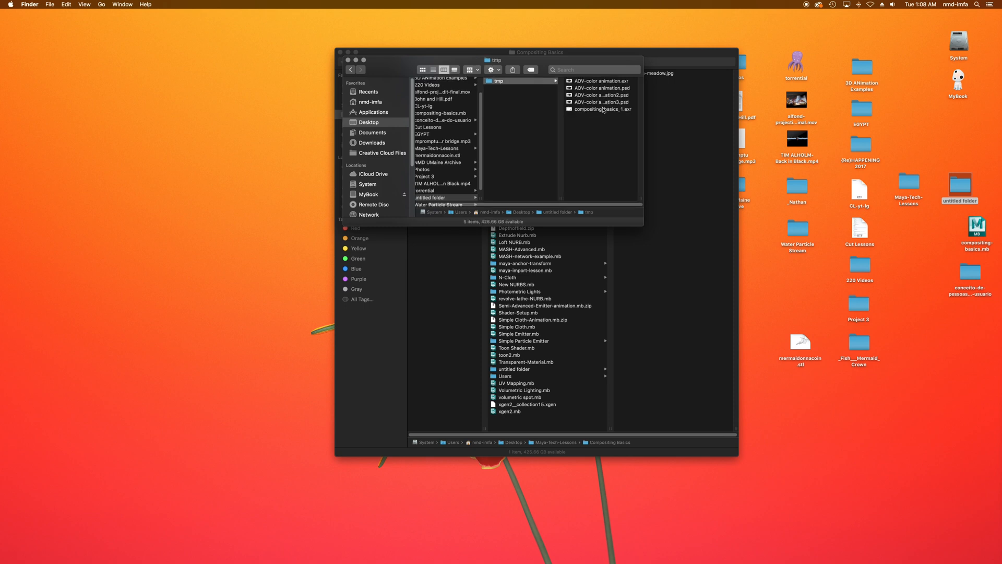
pyautogui.click(603, 110)
pyautogui.press('space')
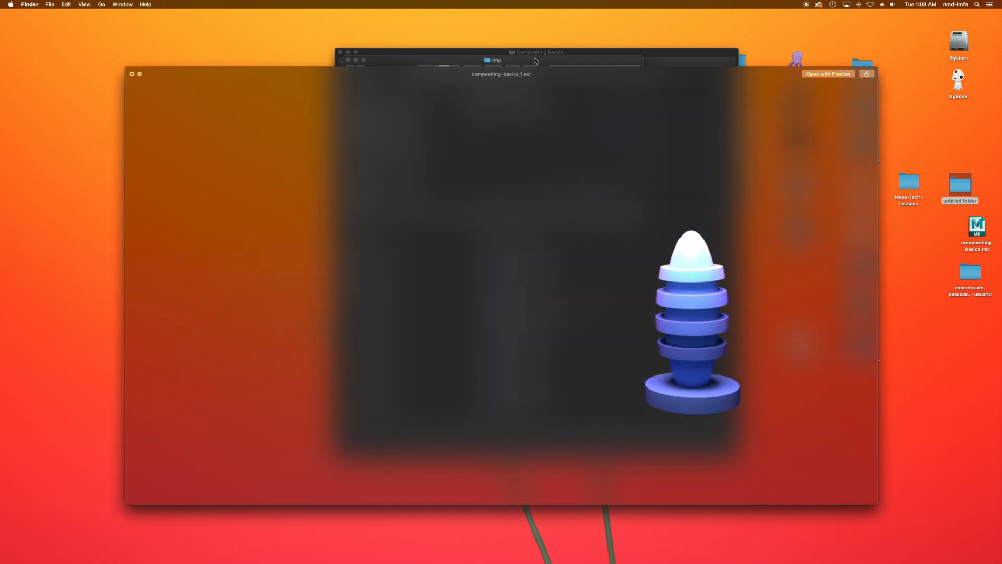
pyautogui.press('space')
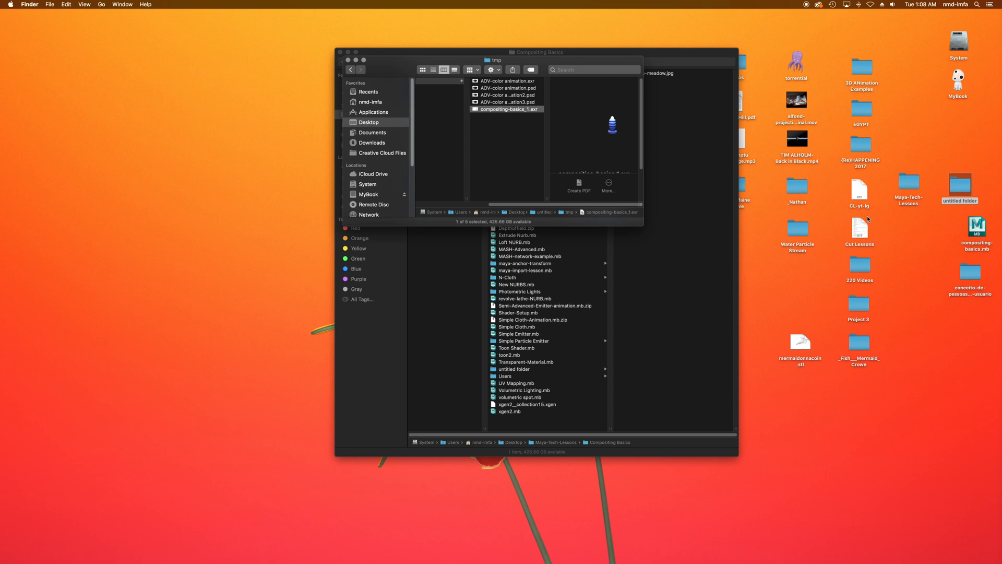
# - Open mountain-meadow.jpg from the Compositing Basics folder in Photoshop and magnify it to 300%
pyautogui.moveTo(500, 61); pyautogui.dragTo(781, 335)
pyautogui.click(631, 75)
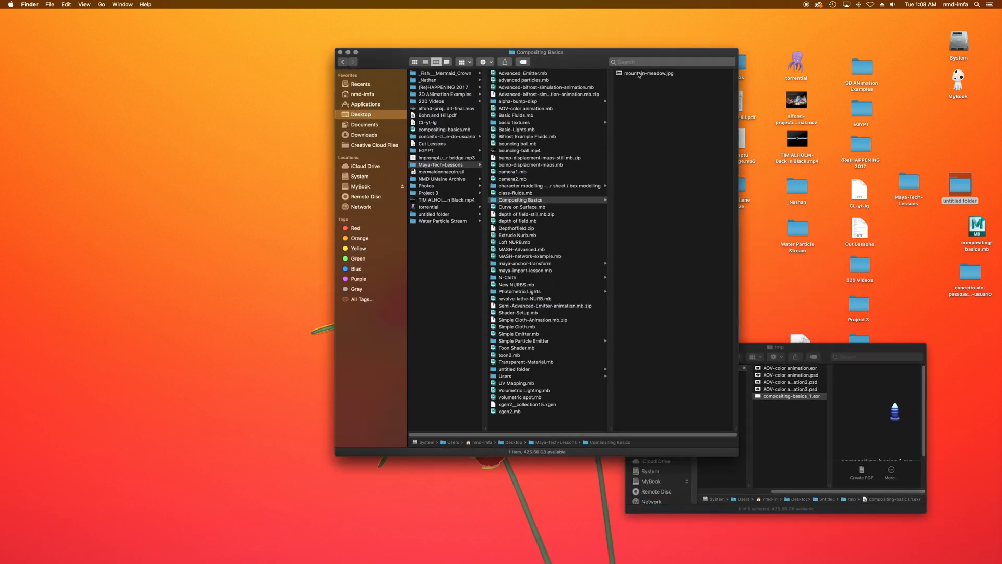
pyautogui.moveTo(569, 73); pyautogui.dragTo(564, 547)
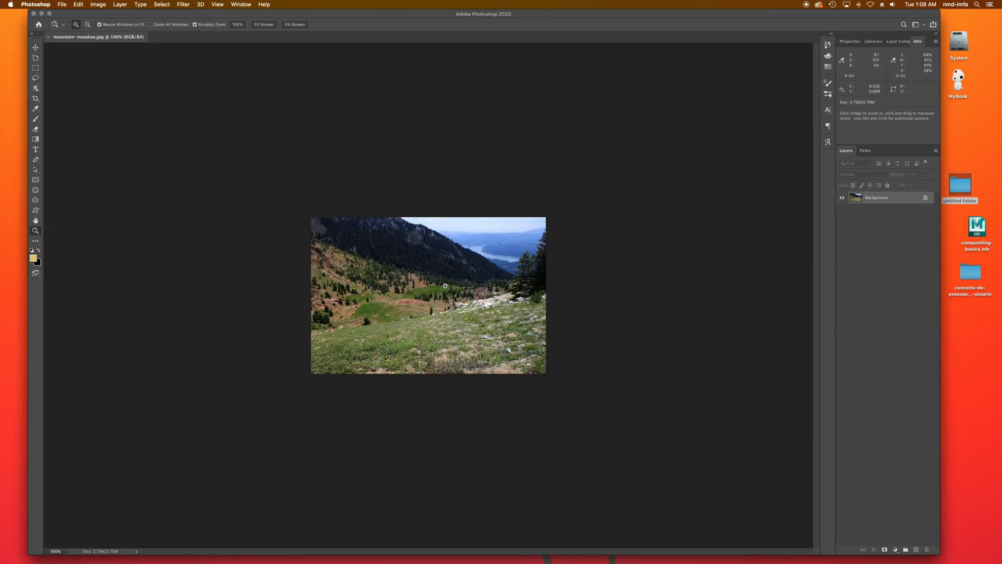
pyautogui.click(445, 287)
pyautogui.click(445, 286)
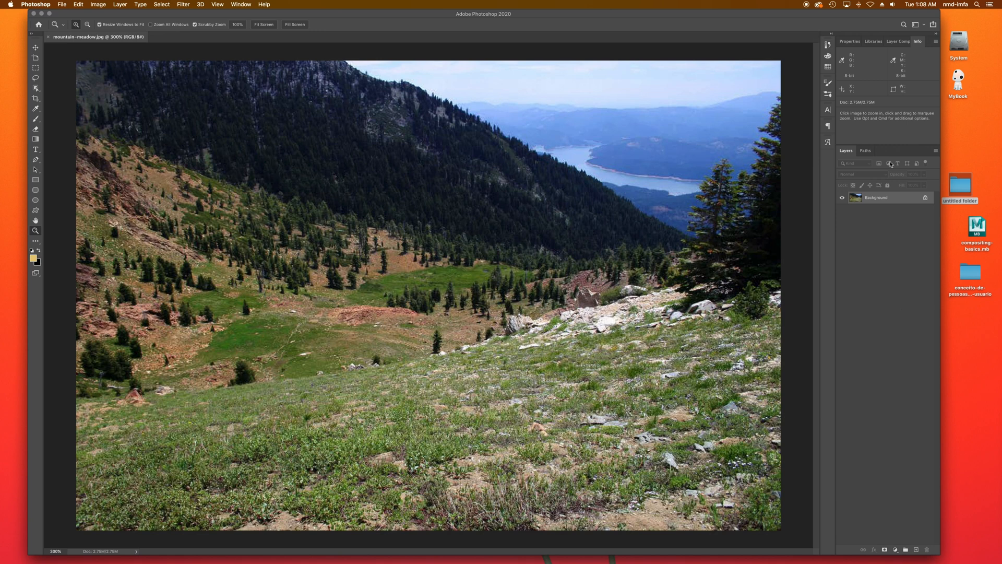
# - Place compositing-basics_1.exr from the tmp folder as a new layer over the meadow photo and commit the placement
pyautogui.moveTo(850, 14); pyautogui.dragTo(761, 14)
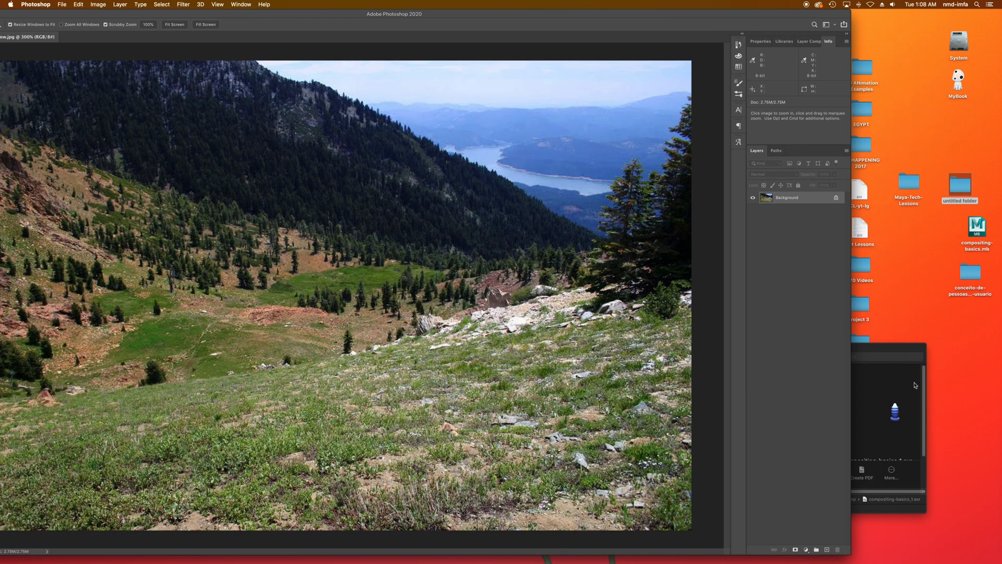
pyautogui.click(894, 357)
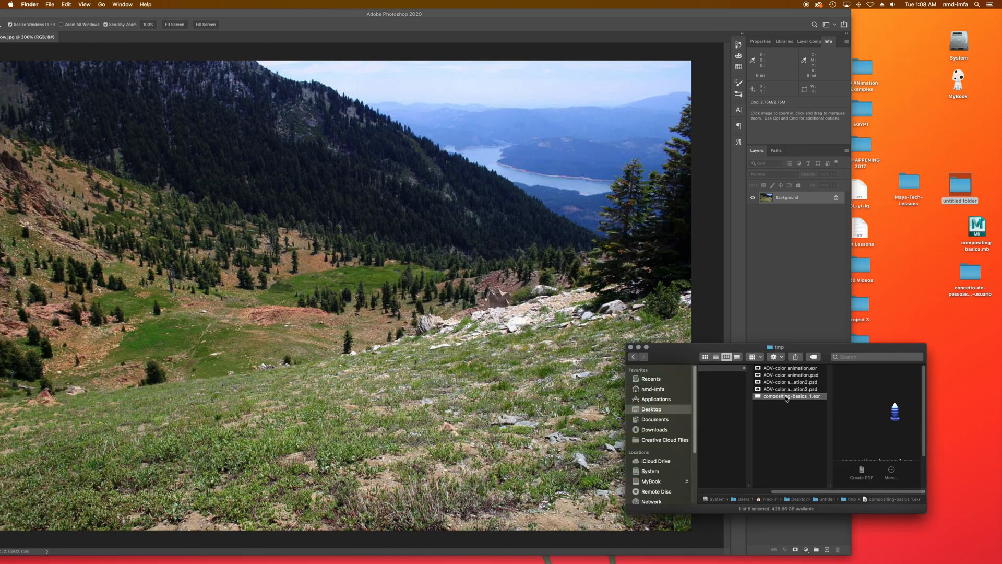
pyautogui.moveTo(786, 398); pyautogui.dragTo(355, 266)
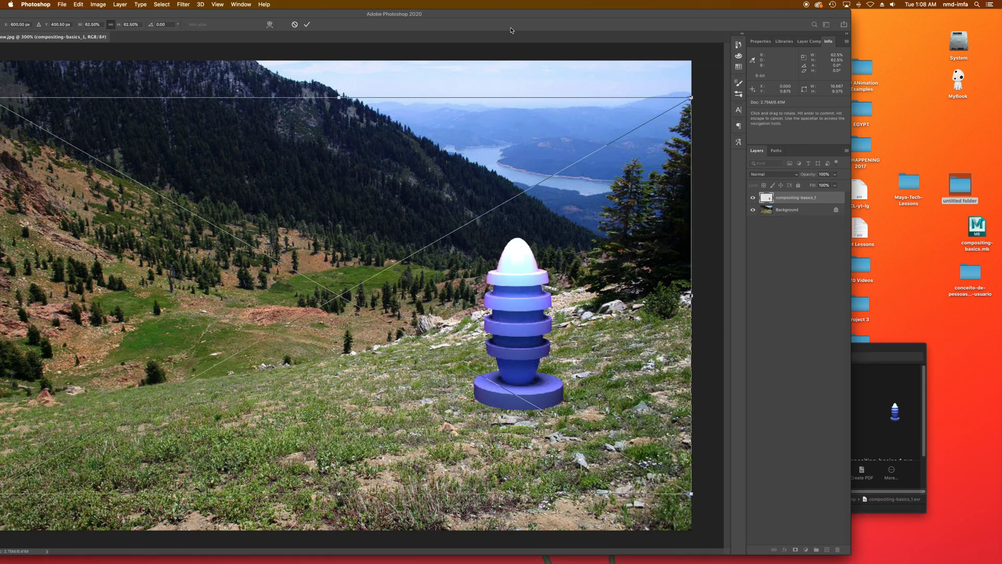
pyautogui.moveTo(517, 19); pyautogui.dragTo(599, 19)
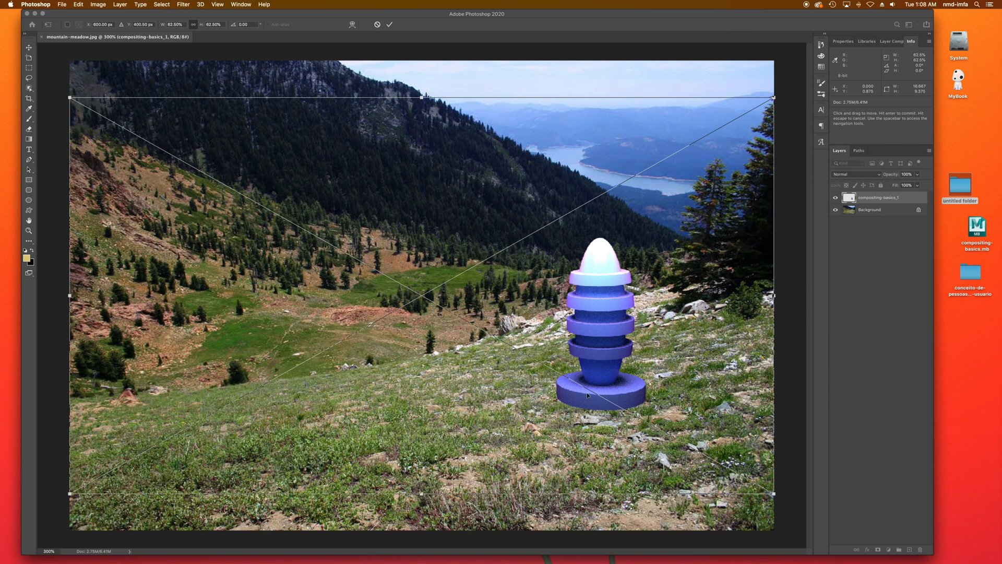
pyautogui.press('Return')
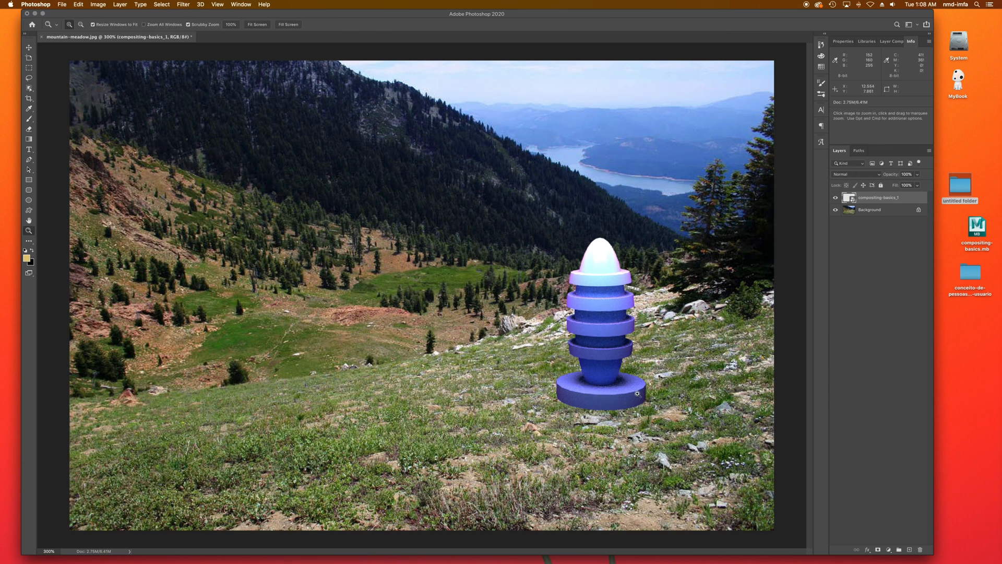
# - Reposition the compositing-basics_1 layer slightly lower and farther right on the slope, toggling its visibility to compare
pyautogui.press('v')
pyautogui.moveTo(606, 349); pyautogui.dragTo(593, 342)
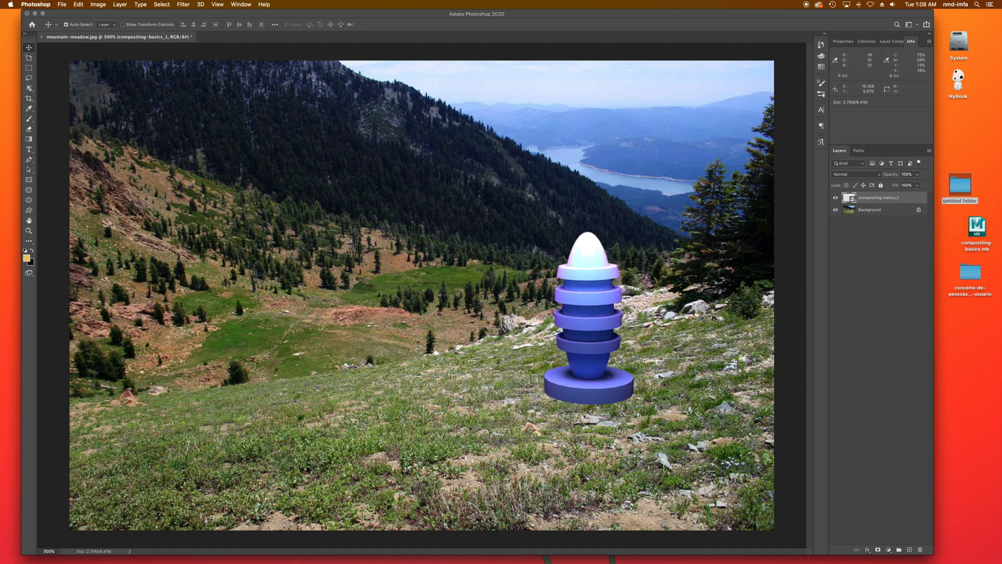
pyautogui.click(835, 198)
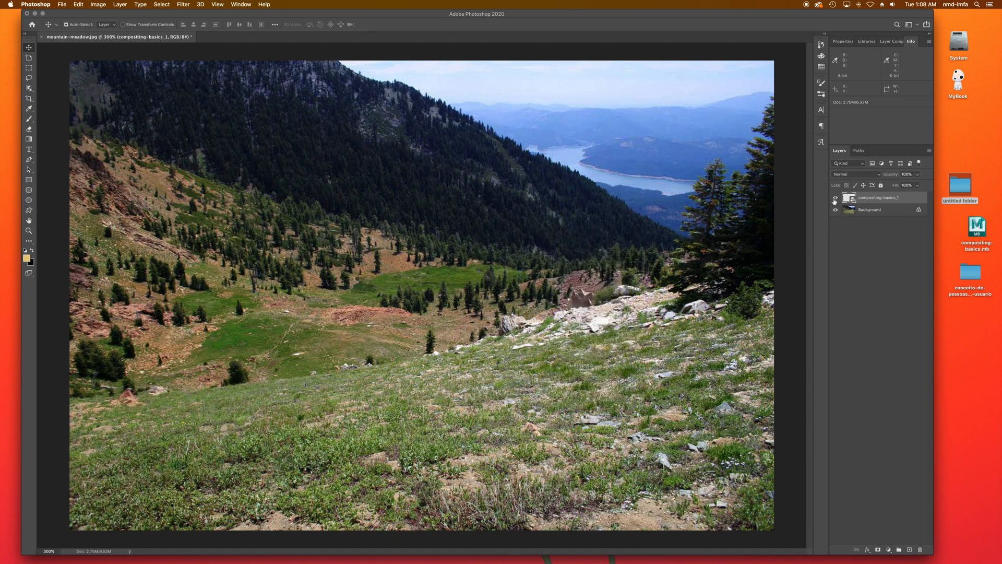
pyautogui.click(836, 197)
pyautogui.moveTo(603, 358); pyautogui.dragTo(619, 375)
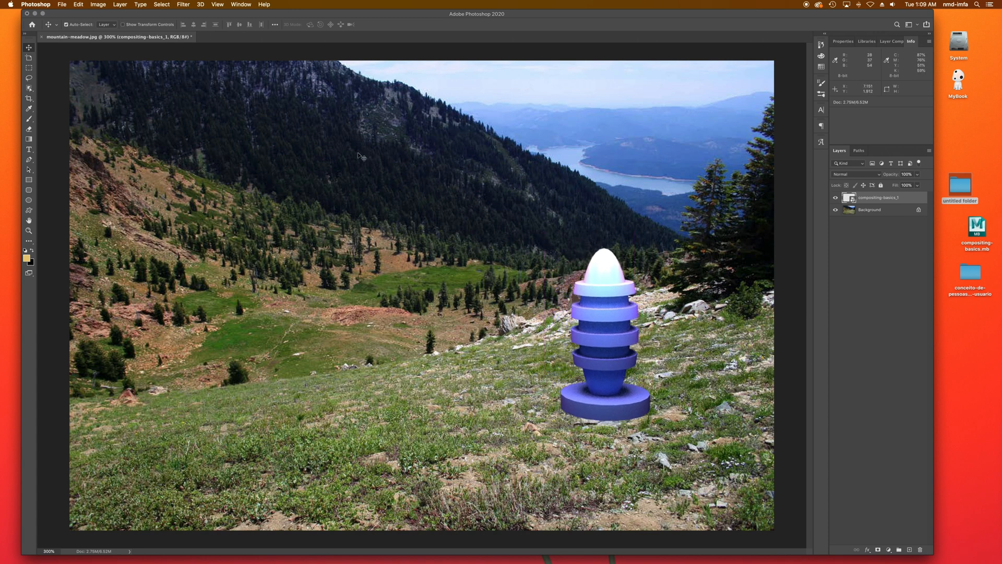
# - Add a Drop Shadow effect to the compositing-basics_1 layer, adjust the shadow's angle and size, and apply the layer style
pyautogui.click(126, 4)
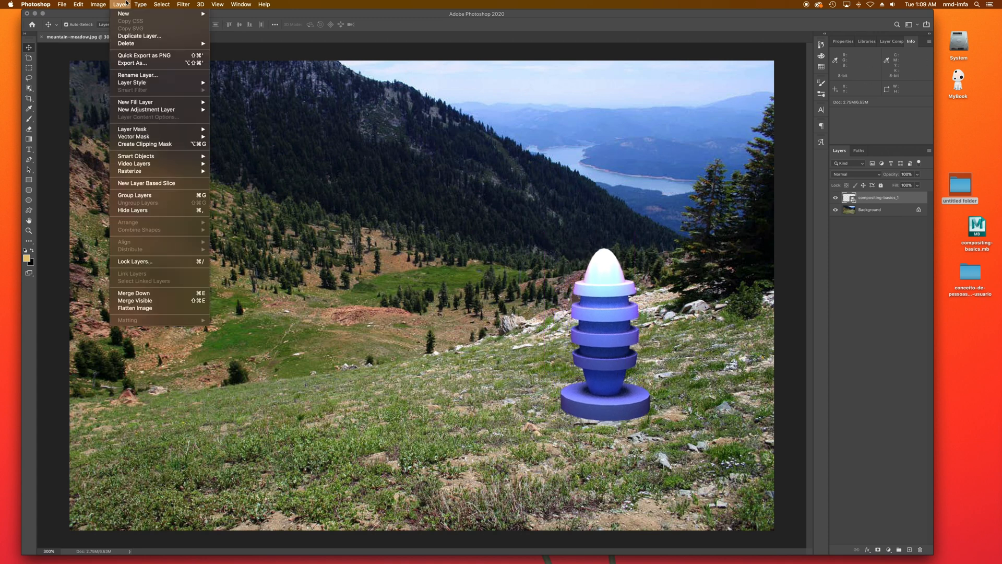
pyautogui.doubleClick(888, 199)
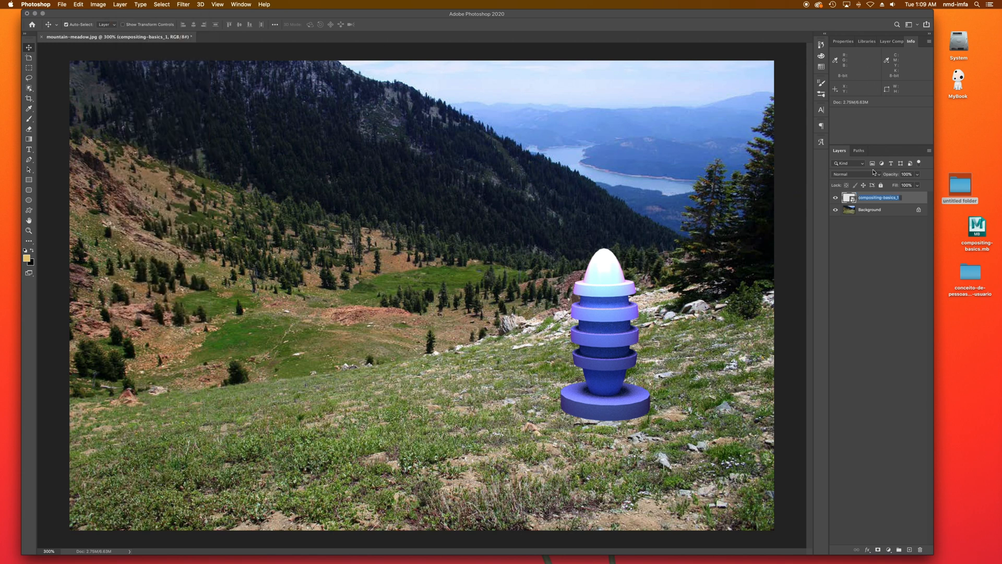
pyautogui.doubleClick(908, 199)
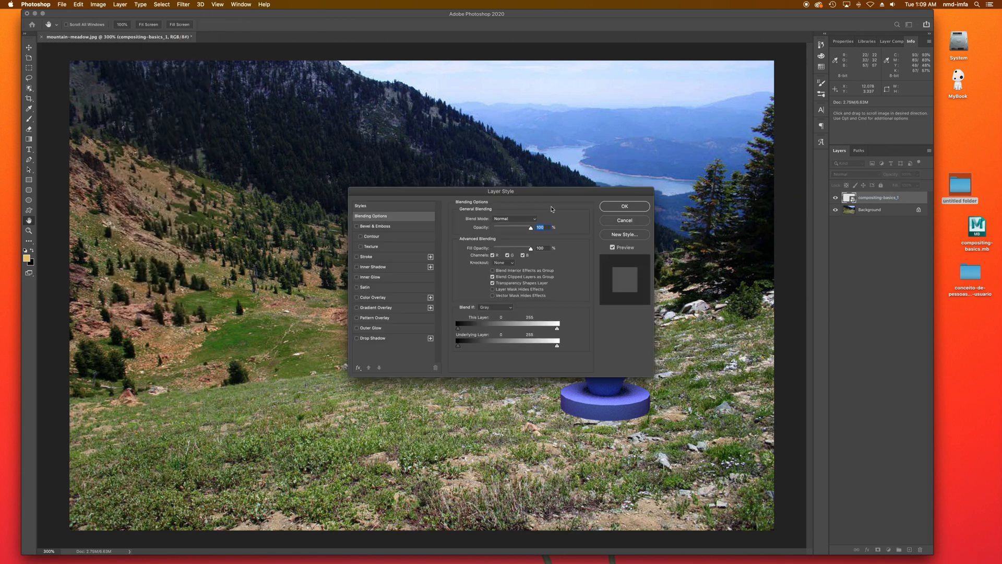
pyautogui.moveTo(471, 195); pyautogui.dragTo(278, 170)
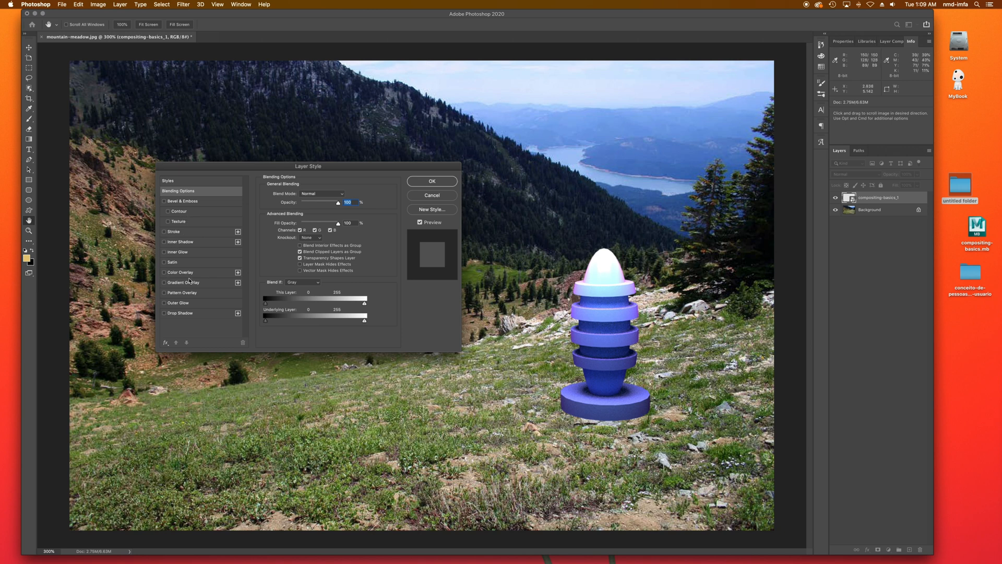
pyautogui.click(181, 313)
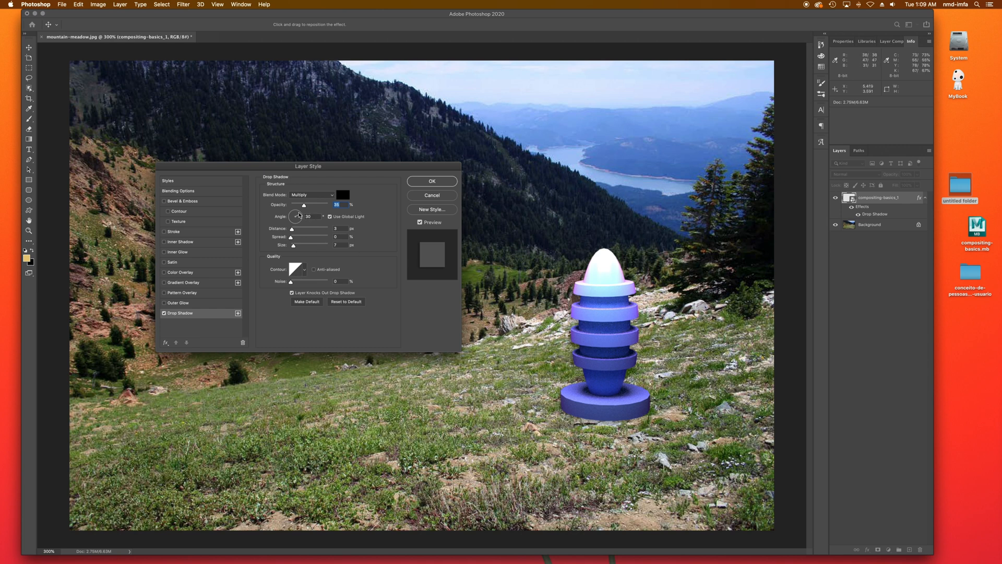
pyautogui.moveTo(299, 215); pyautogui.dragTo(292, 230)
pyautogui.moveTo(304, 207); pyautogui.dragTo(295, 248)
pyautogui.click(443, 183)
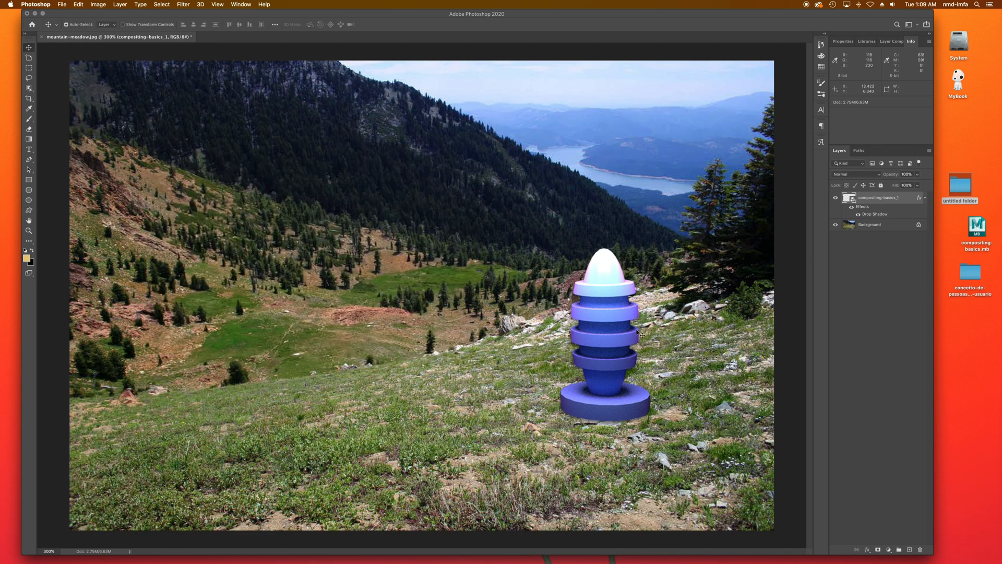
pyautogui.click(681, 328)
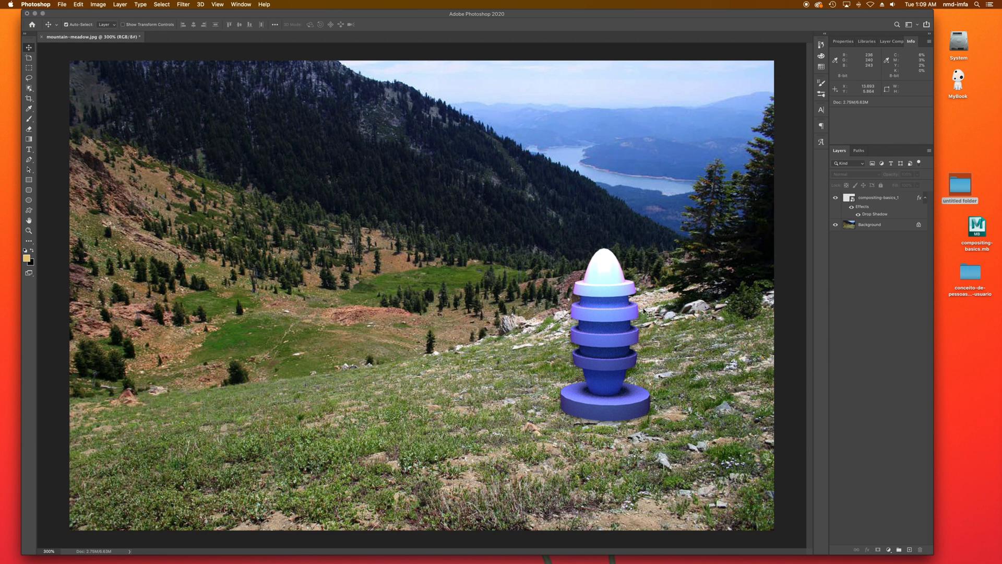
# - Try a Hue/Saturation adjustment with hue +60 on the compositing-basics_1 layer and discard it
pyautogui.click(897, 195)
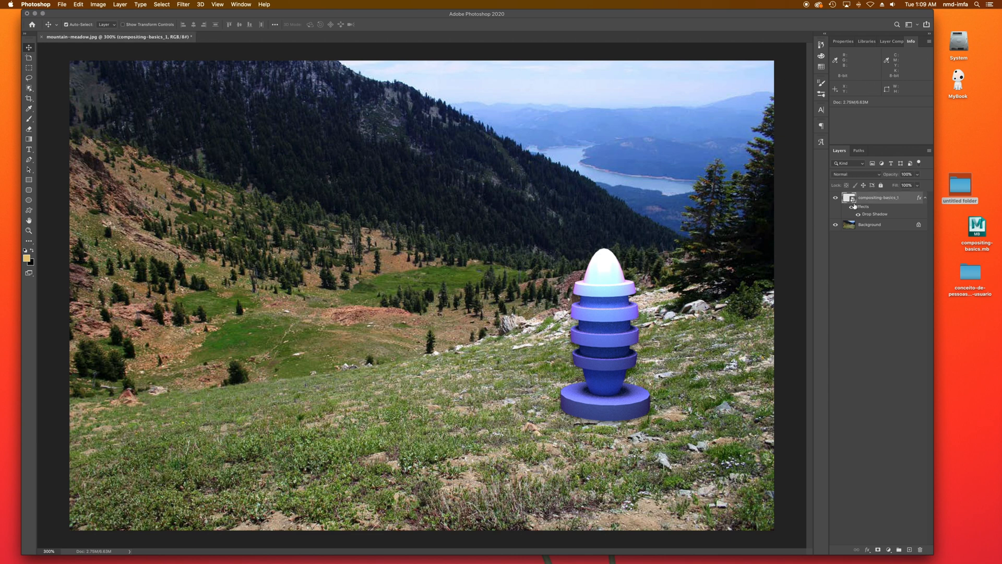
pyautogui.click(98, 4)
pyautogui.moveTo(130, 26)
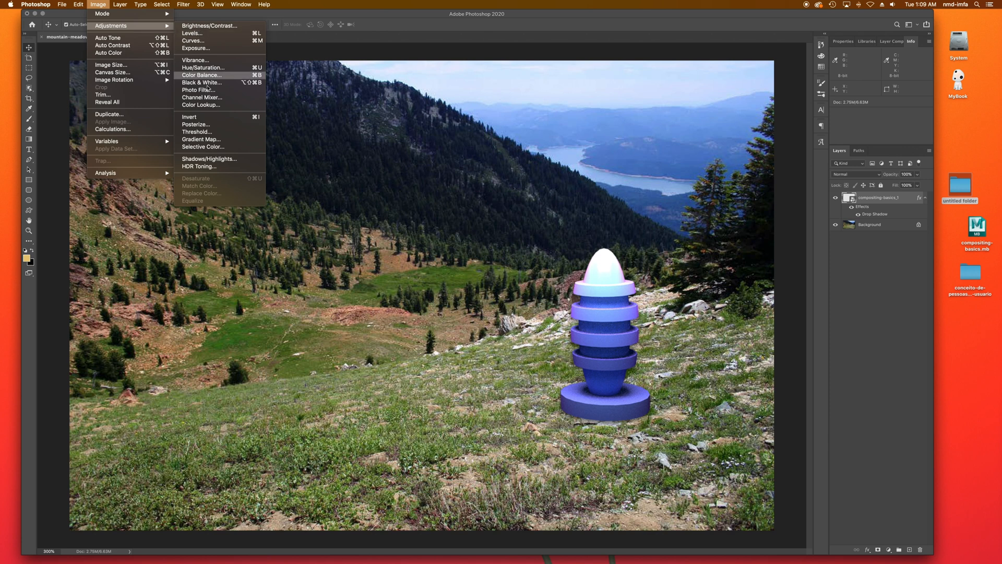
pyautogui.click(202, 67)
pyautogui.moveTo(482, 202)
pyautogui.mouseDown()
pyautogui.moveTo(473, 201)
pyautogui.moveTo(499, 203)
pyautogui.mouseUp()
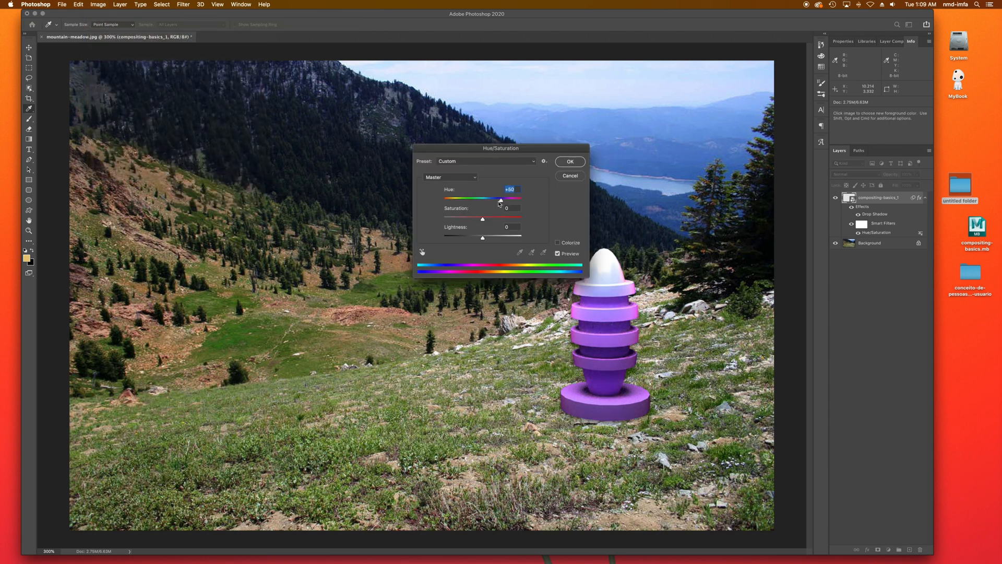
pyautogui.click(566, 178)
pyautogui.keyDown('alt'); pyautogui.scroll(-15, 330, 309); pyautogui.keyUp('alt')
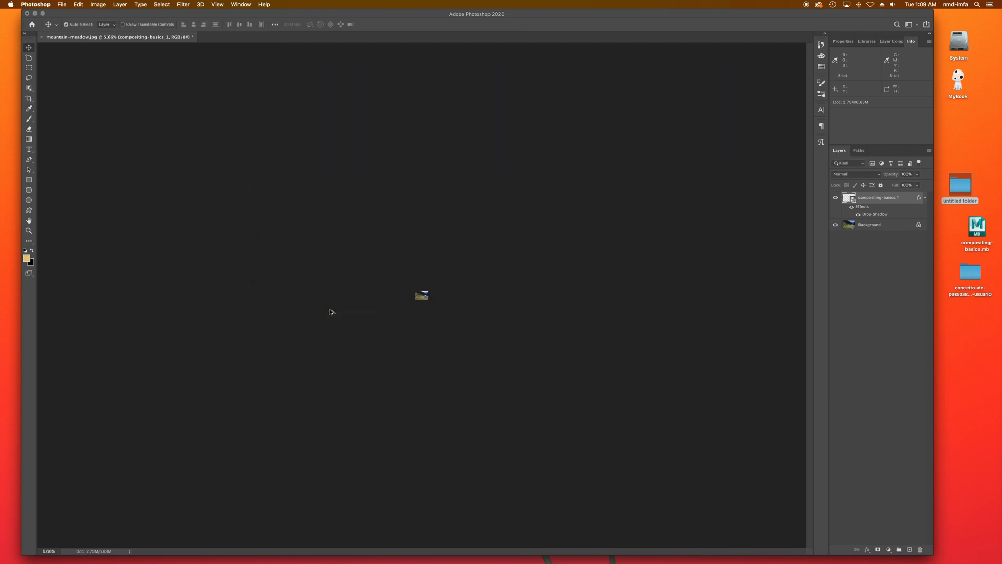
pyautogui.keyDown('alt'); pyautogui.scroll(20, 330, 309); pyautogui.keyUp('alt')
pyautogui.keyDown('alt'); pyautogui.scroll(-20, 330, 309); pyautogui.keyUp('alt')
pyautogui.keyDown('alt'); pyautogui.scroll(10, 330, 312); pyautogui.keyUp('alt')
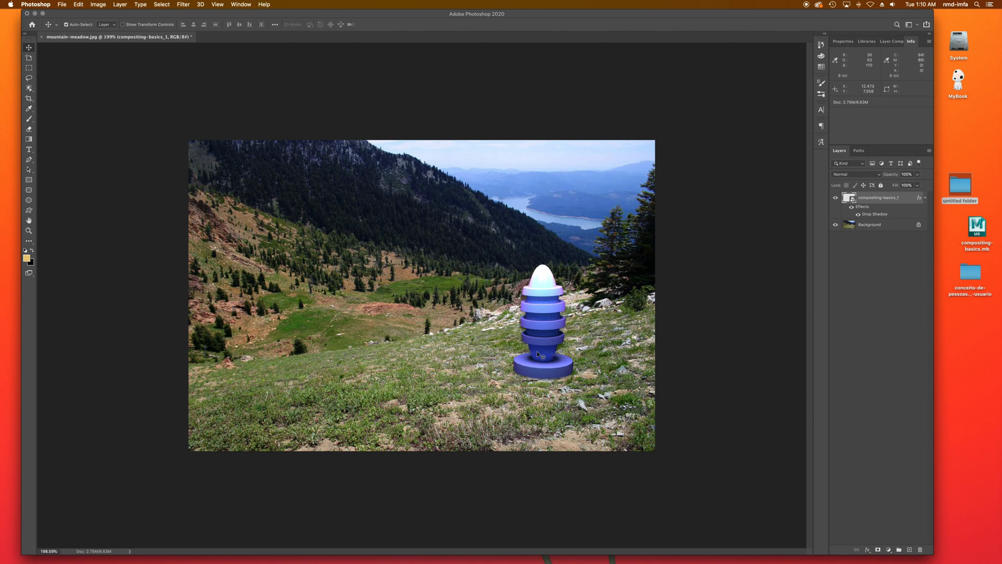
pyautogui.click(29, 230)
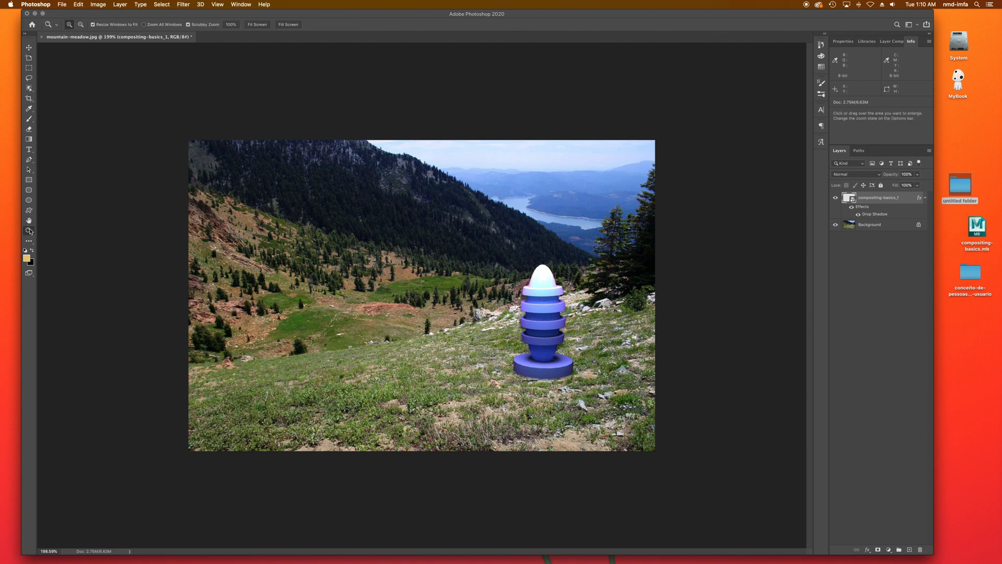
pyautogui.click(469, 269)
pyautogui.click(469, 268)
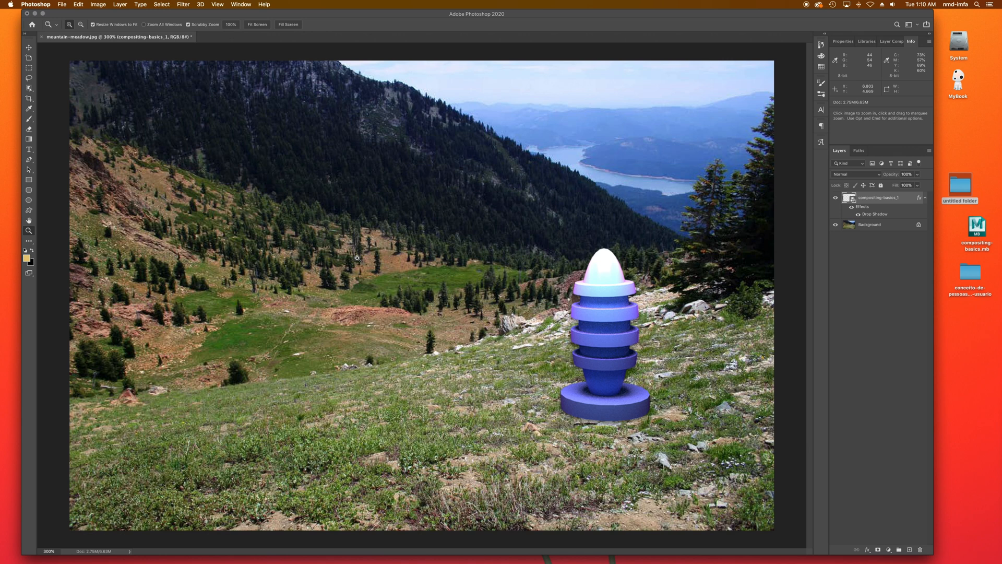
# - Save the layered composite as mountain-meadow.psd in the Compositing Basics folder, with layers and Maximize Compatibility enabled
pyautogui.press('super+s')
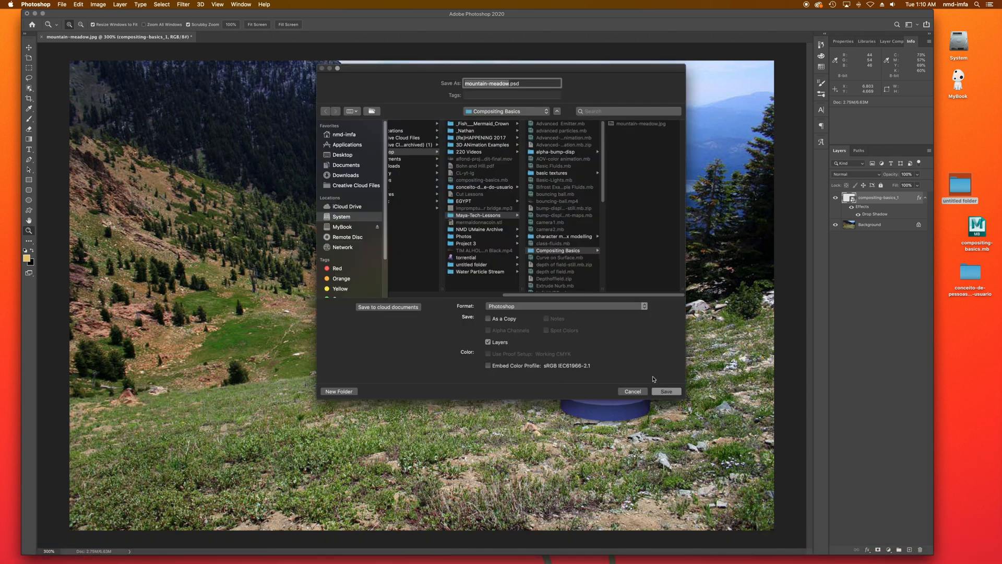
pyautogui.click(666, 392)
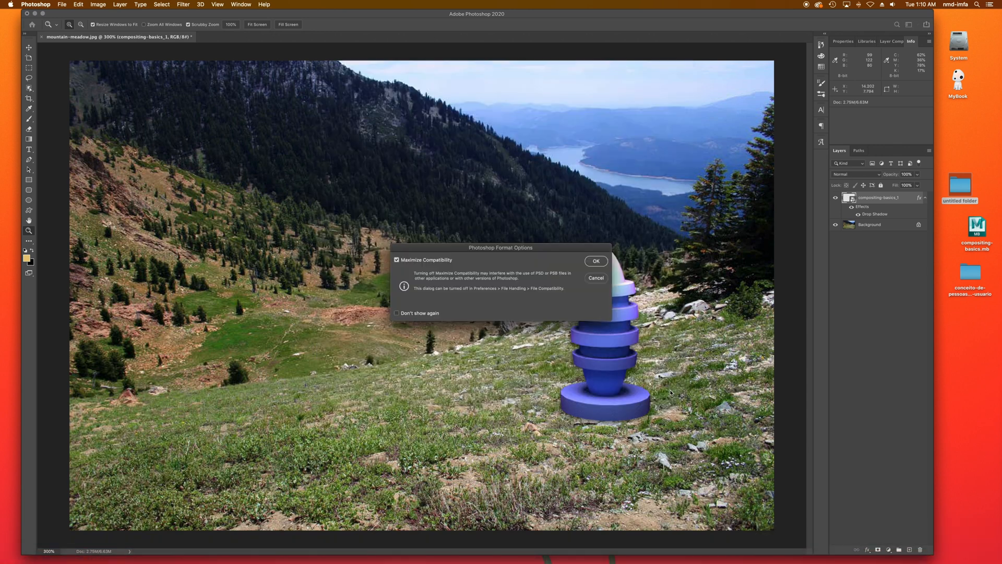
pyautogui.click(596, 262)
# - Switch to the Finder and open 6456.eps from the conceito-de-pessoas folder on the desktop in Illustrator, retaining 9-slice scaling
pyautogui.keyDown('alt'); pyautogui.click(987, 368); pyautogui.keyUp('alt')
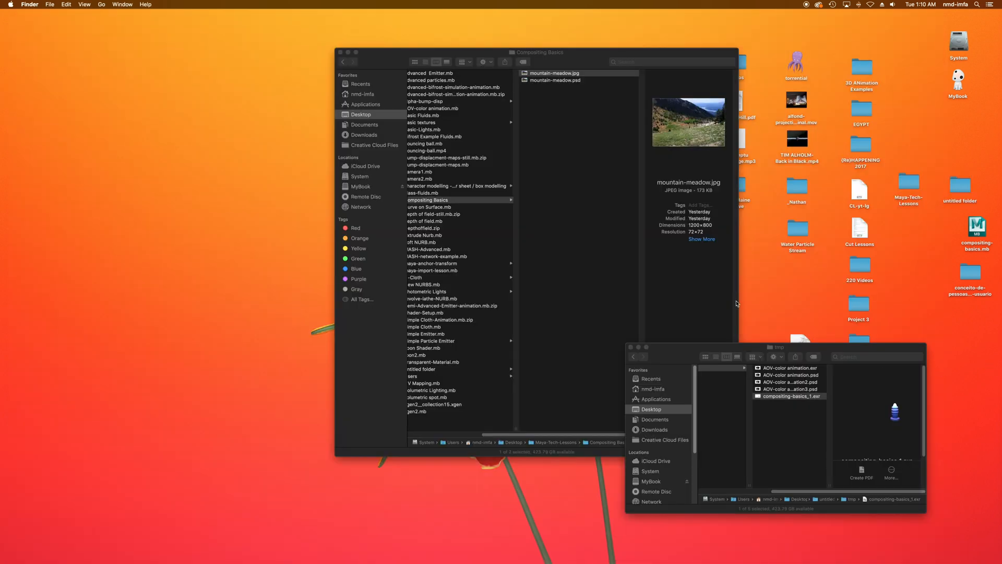
pyautogui.moveTo(979, 228); pyautogui.dragTo(961, 227)
pyautogui.moveTo(972, 276); pyautogui.dragTo(962, 273)
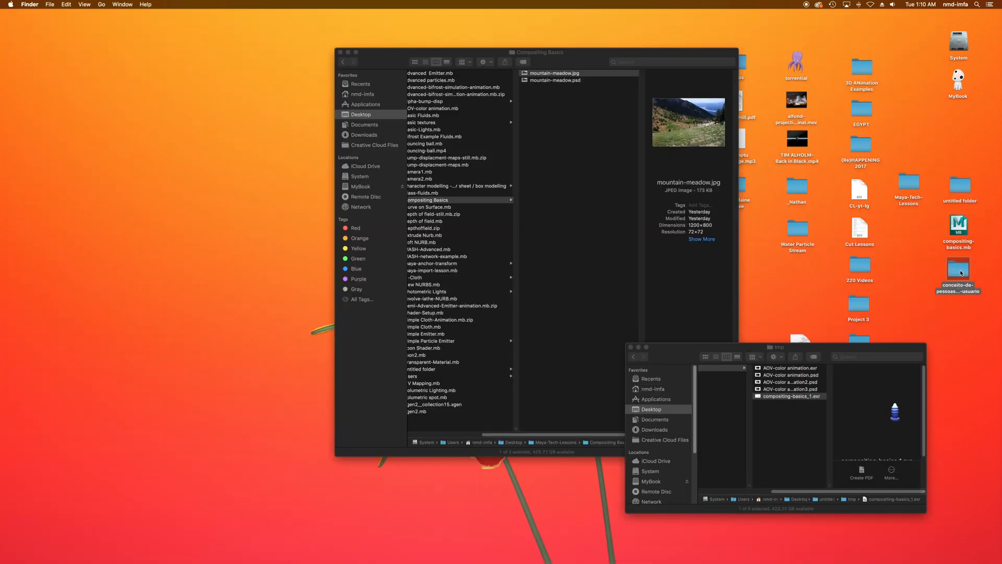
pyautogui.doubleClick(959, 271)
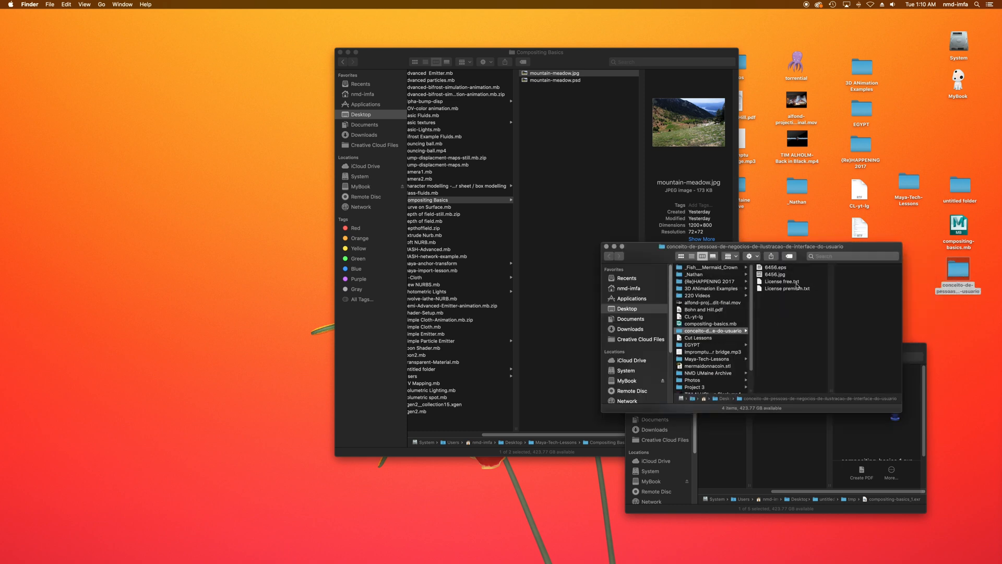
pyautogui.click(778, 268)
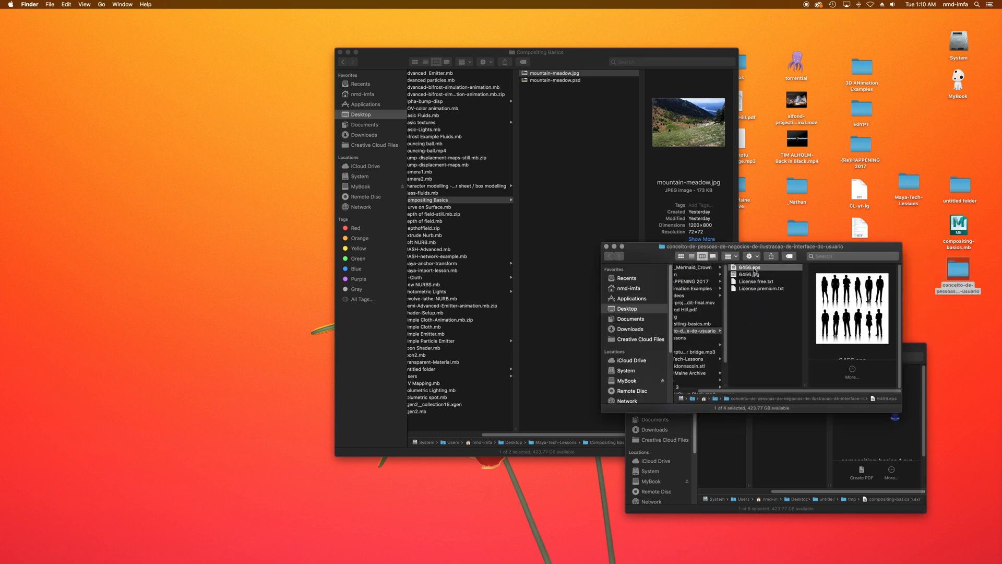
pyautogui.moveTo(756, 272); pyautogui.dragTo(544, 548)
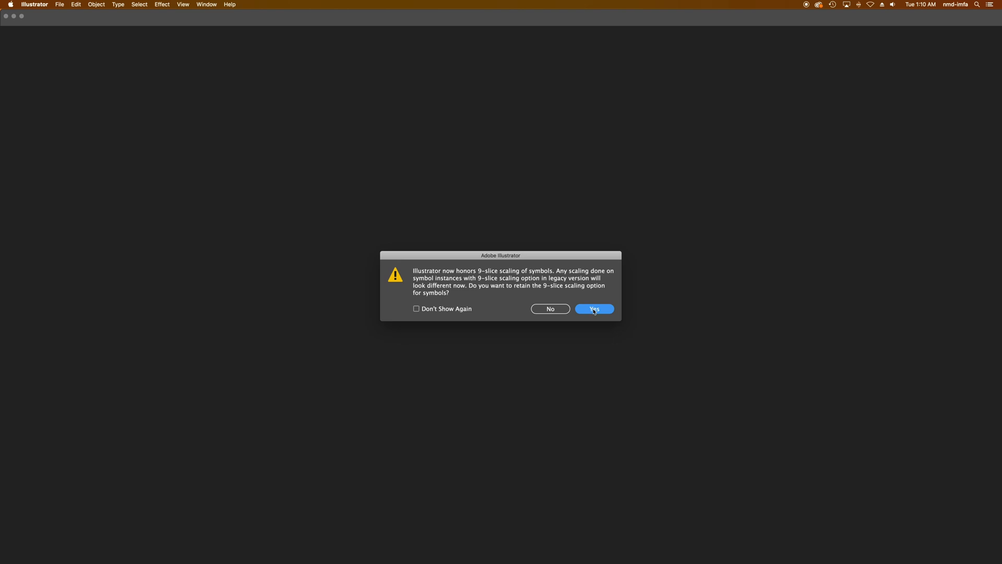
pyautogui.click(592, 312)
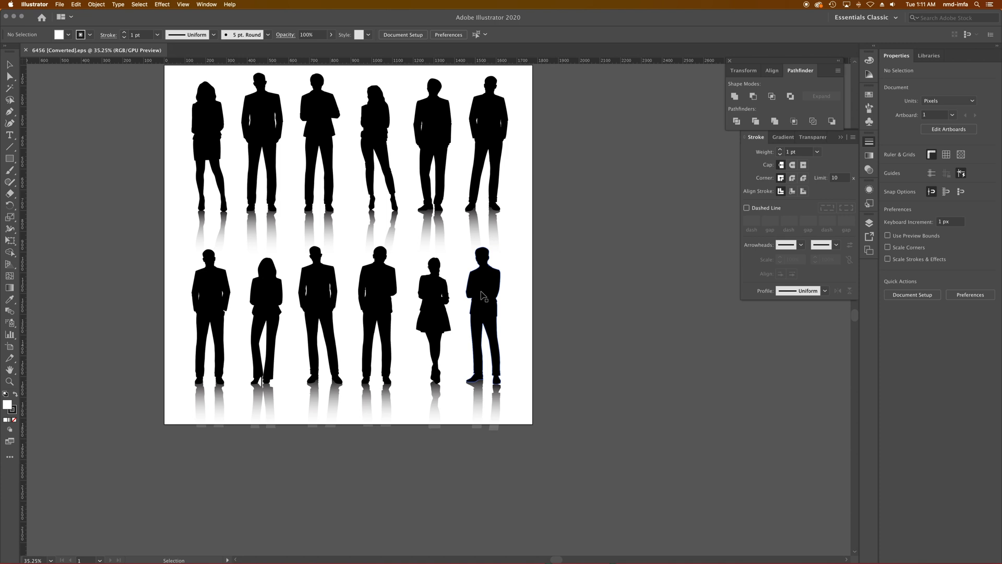
# - Copy the rightmost standing man silhouette in the lower row of figures
pyautogui.click(483, 296)
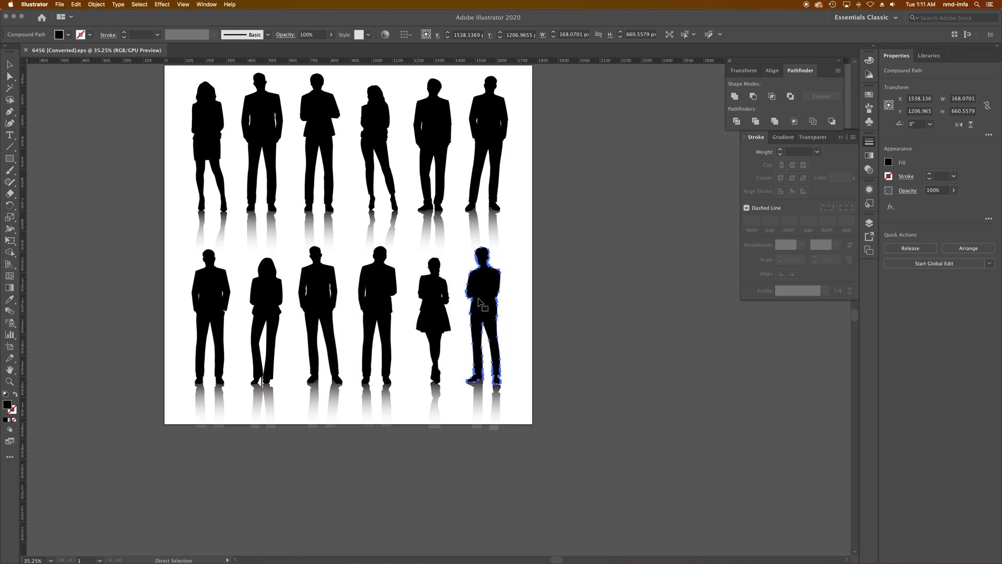
pyautogui.click(76, 4)
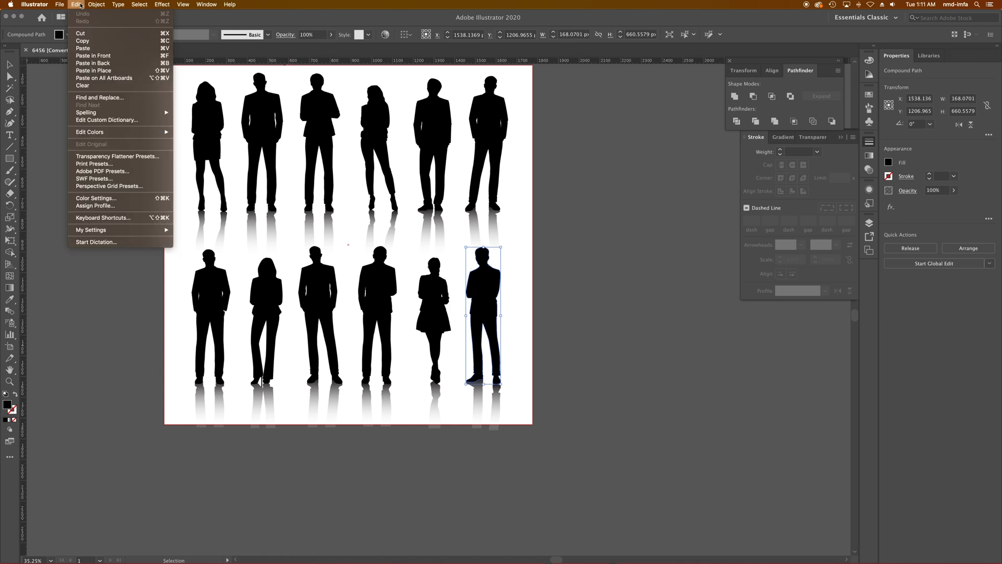
pyautogui.click(87, 44)
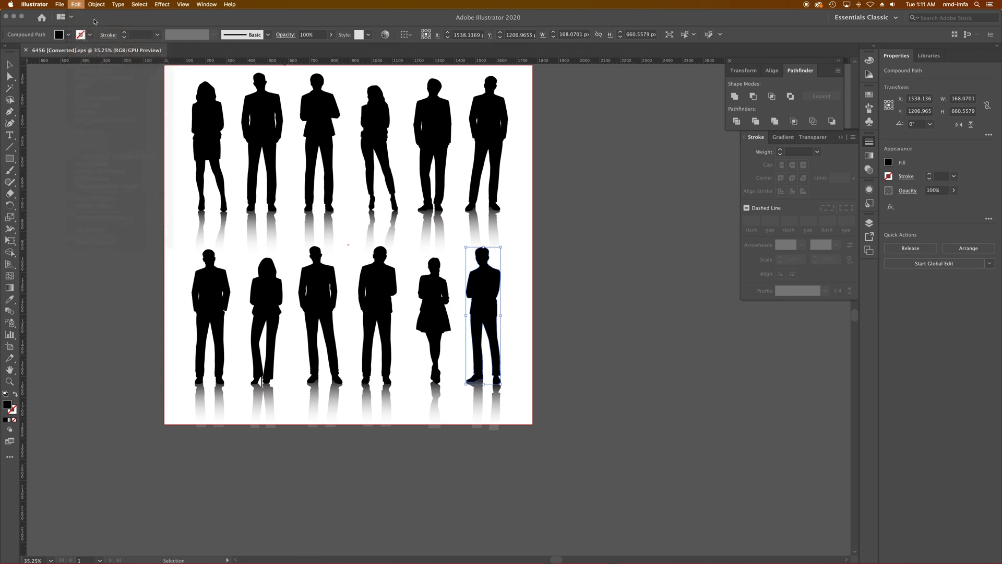
# - Switch to Maya and create a polygon SVG mesh from the copied man silhouette
pyautogui.moveTo(397, 557)
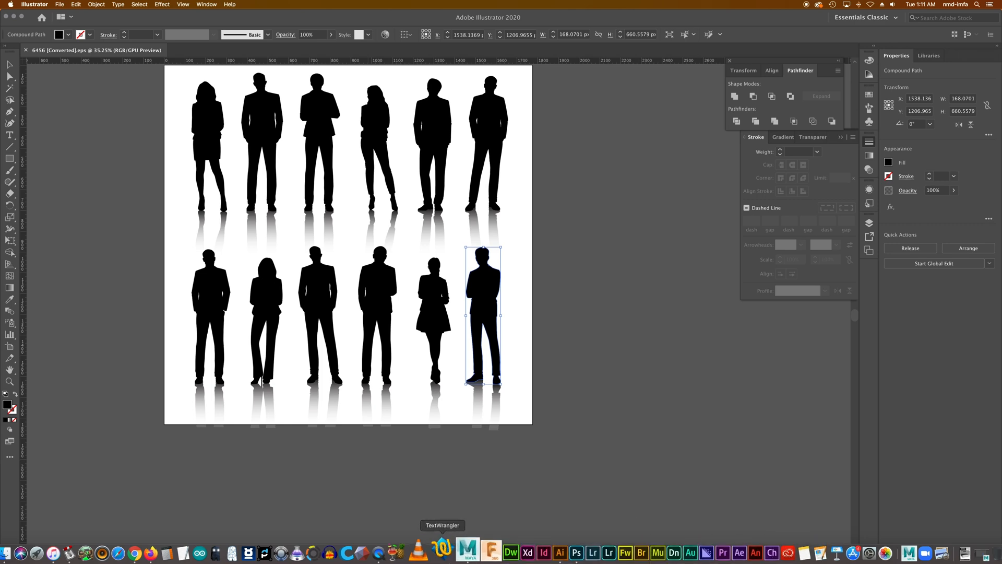
pyautogui.click(465, 552)
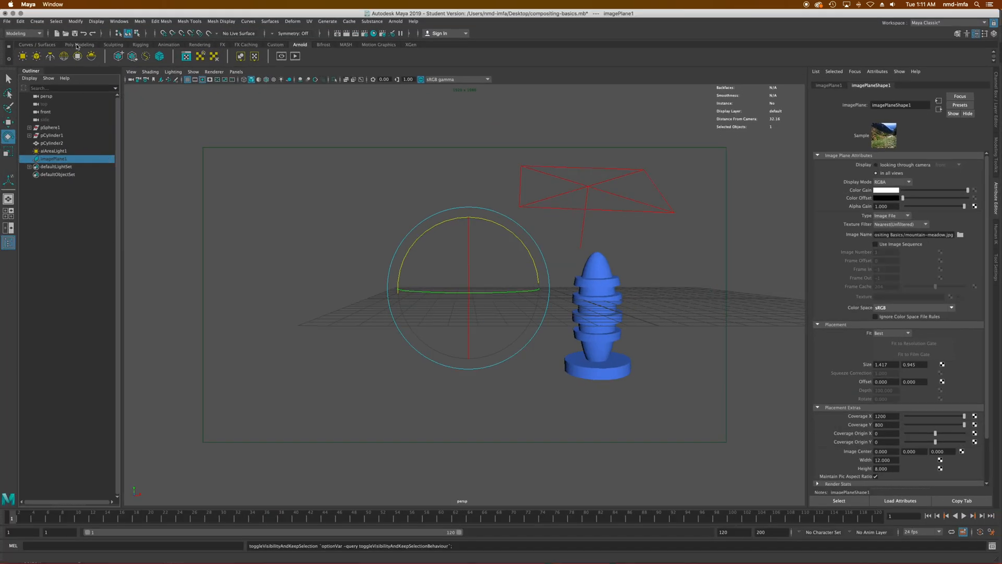
pyautogui.click(79, 44)
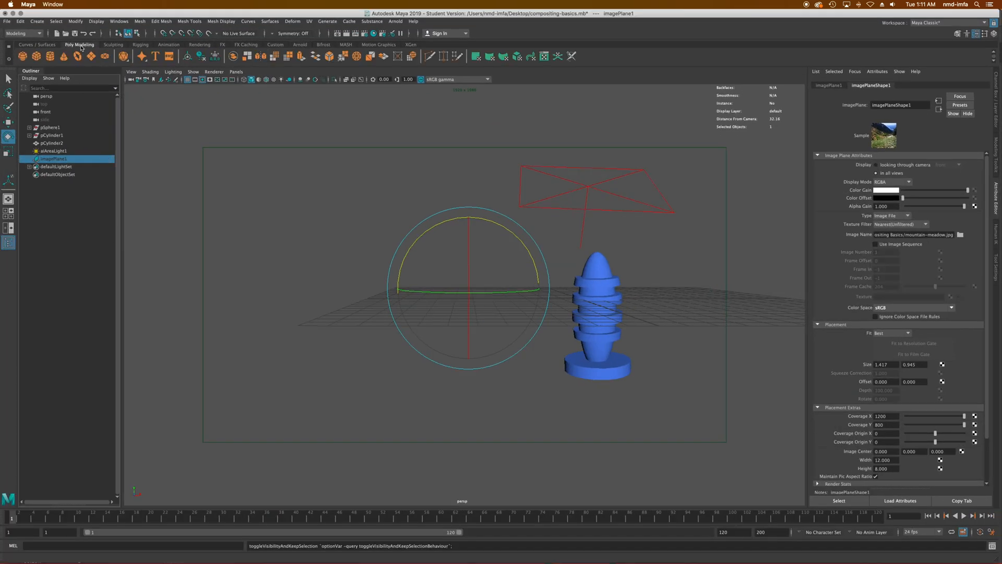
pyautogui.click(170, 59)
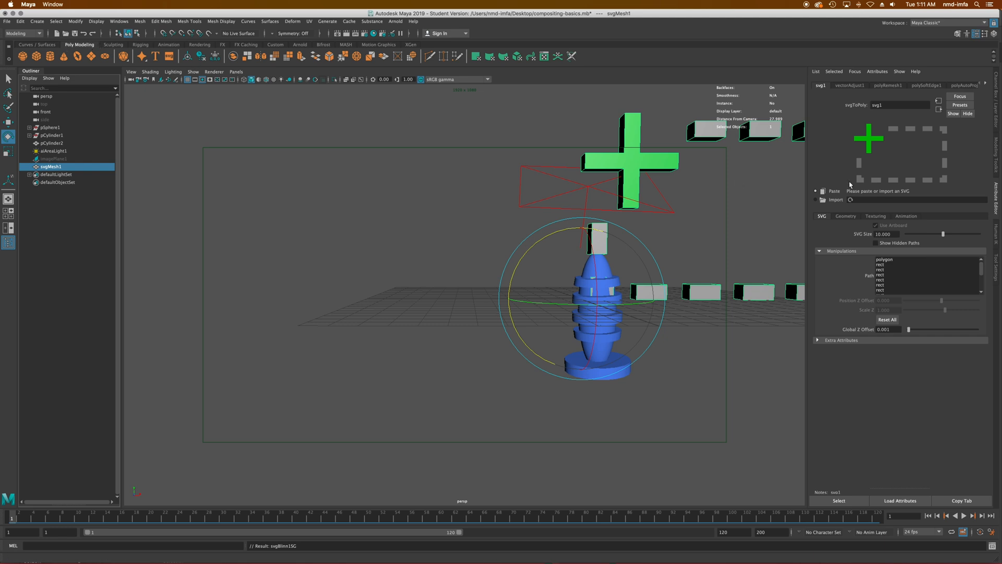
pyautogui.click(823, 191)
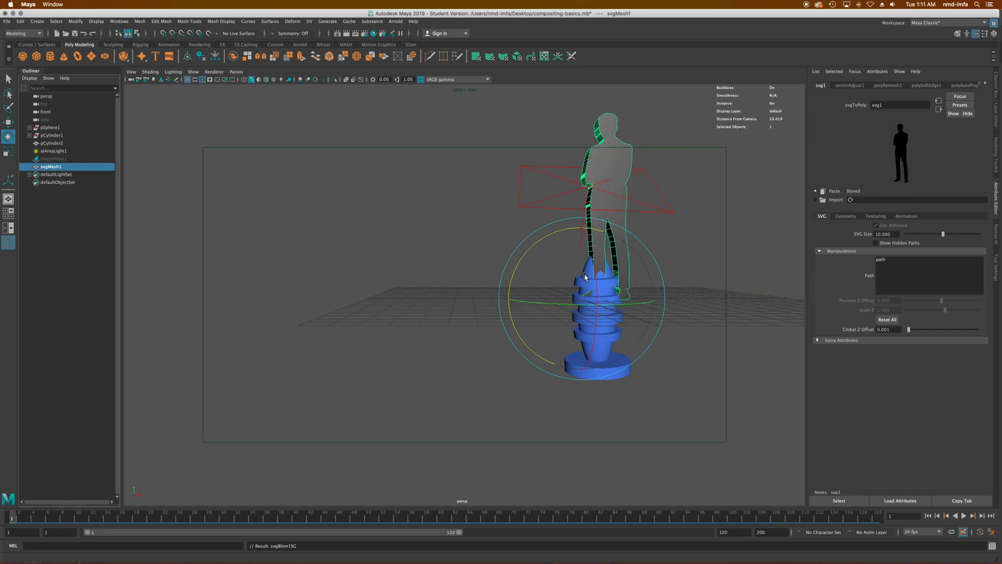
# - Move the silhouette mesh down and to the left so it stands beside the blue model at base level
pyautogui.scroll(-3, 586, 277)
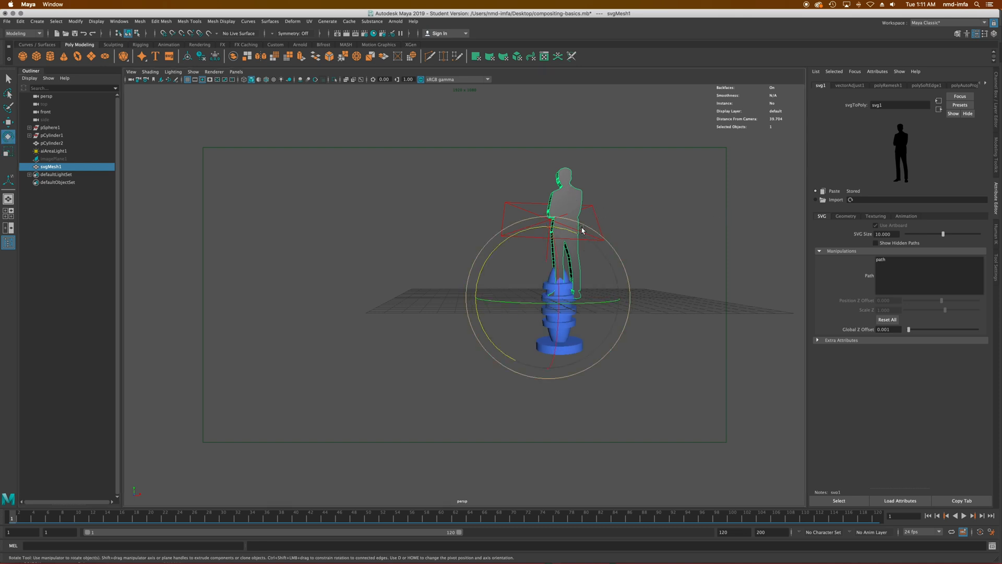
pyautogui.press('r')
pyautogui.press('w')
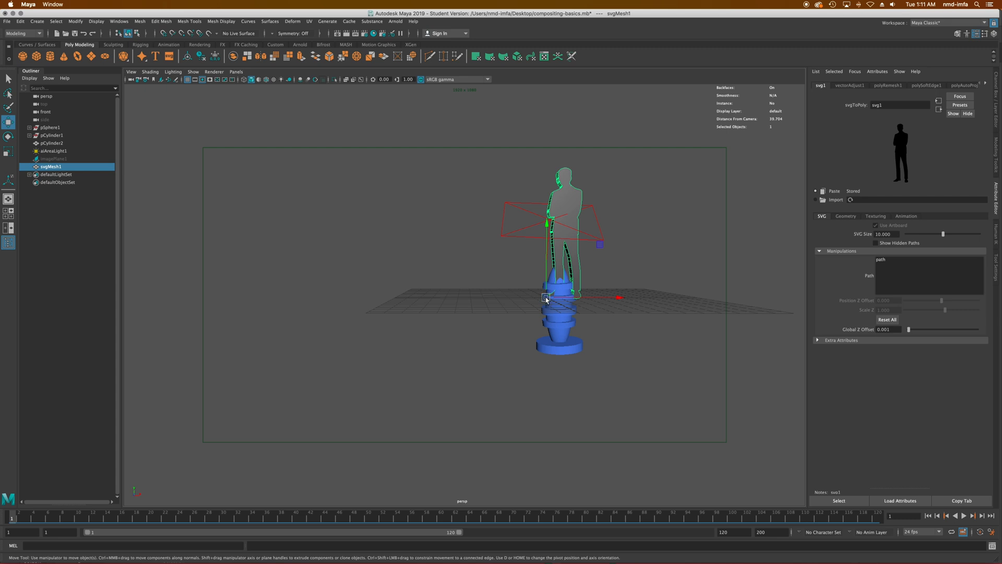
pyautogui.moveTo(547, 299); pyautogui.dragTo(462, 357)
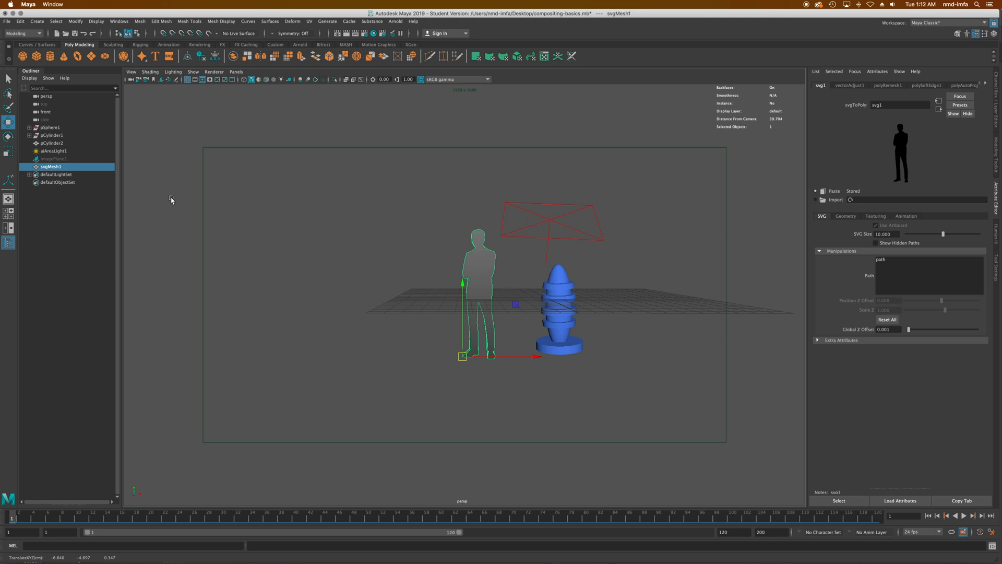
# - Show the hidden imagePlane1 meadow background in the viewport and select the man silhouette mesh
pyautogui.click(51, 159)
pyautogui.press('h')
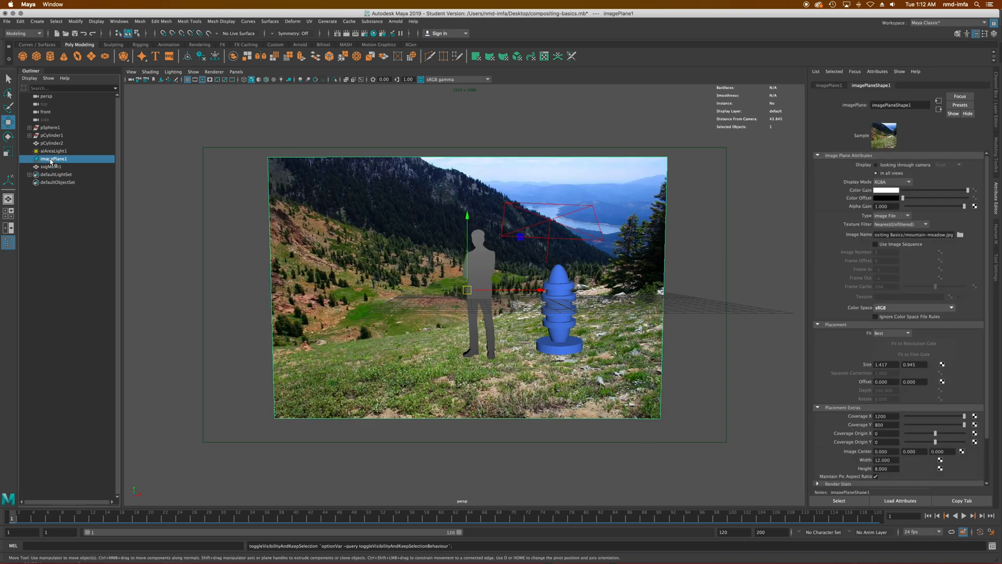
pyautogui.click(489, 268)
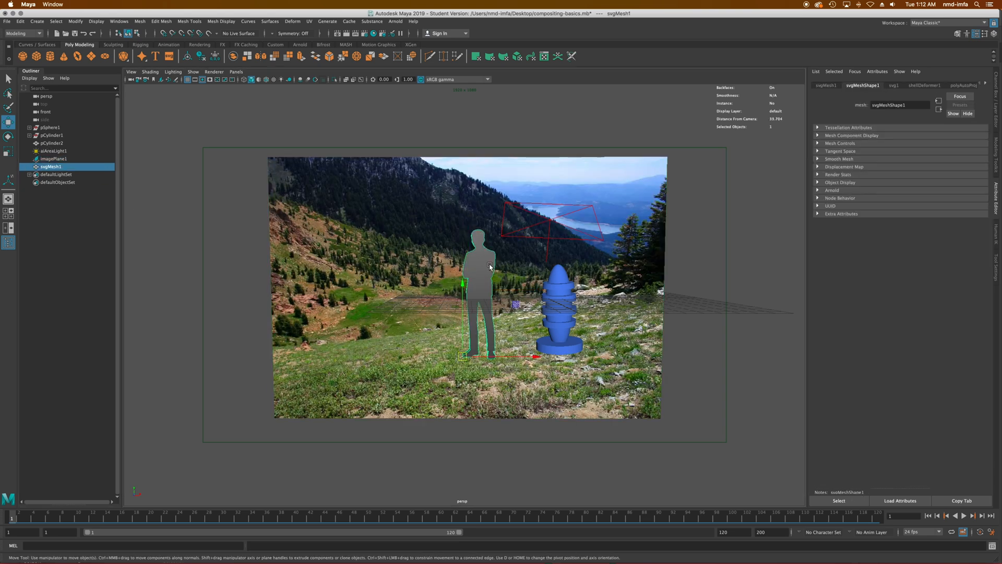
# - Assign a new aiStandardSurface material to the man silhouette mesh and set its base color to black
pyautogui.rightClick(487, 267)
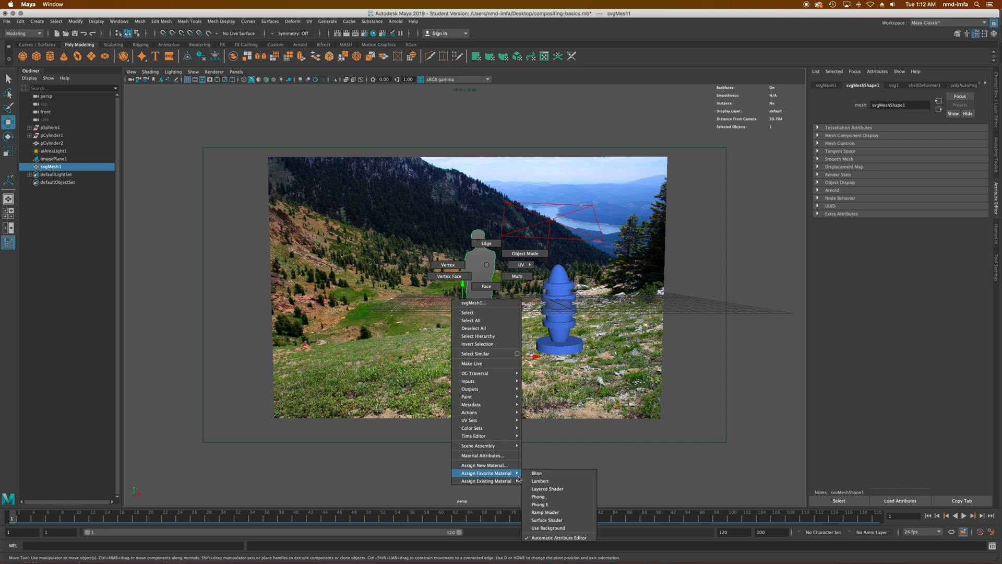
pyautogui.click(484, 465)
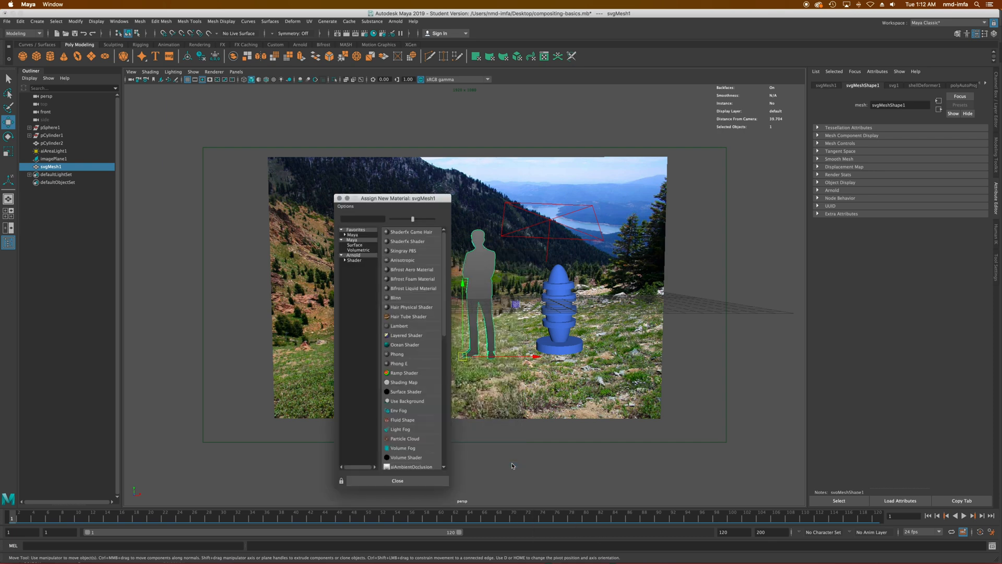
pyautogui.click(364, 255)
pyautogui.click(408, 328)
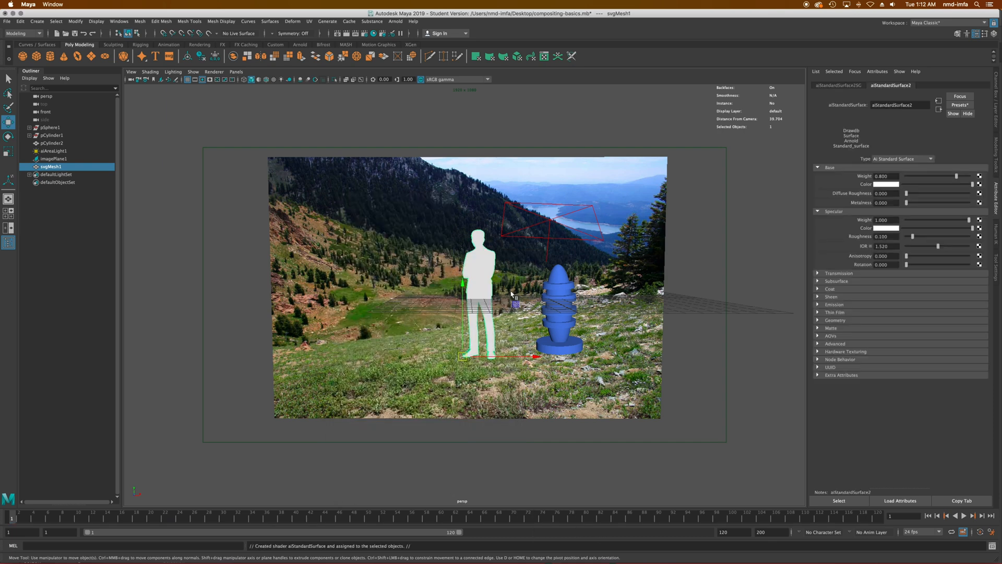
pyautogui.click(897, 184)
pyautogui.click(909, 167)
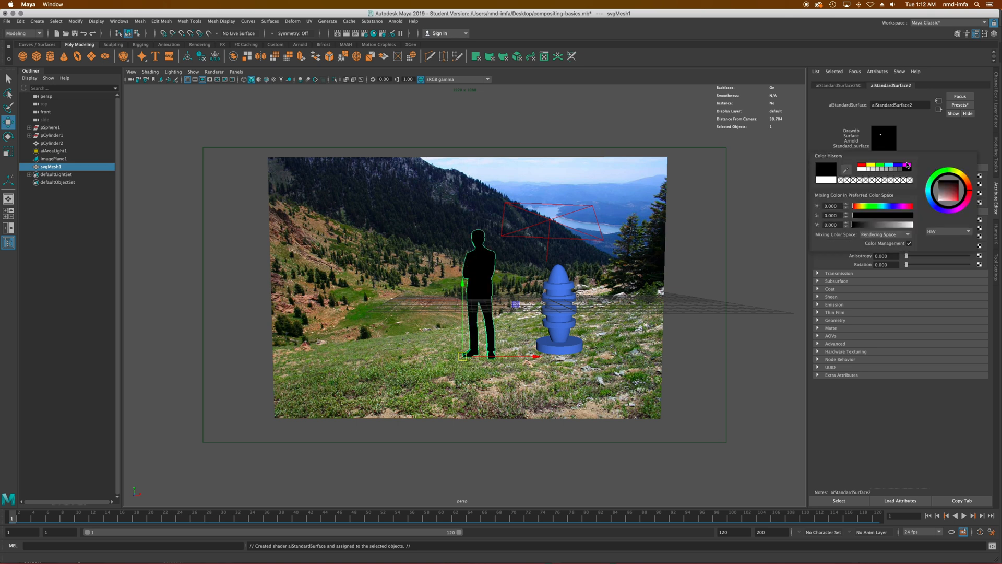
# - Flatten the silhouette mesh's depth by scaling it to about 0.14 along the Z axis
pyautogui.click(473, 277)
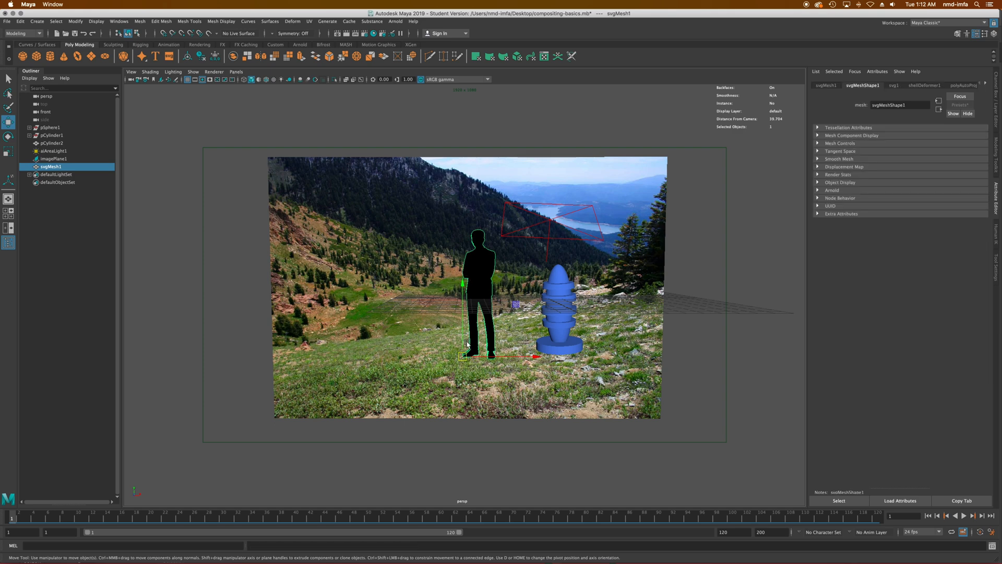
pyautogui.press('r')
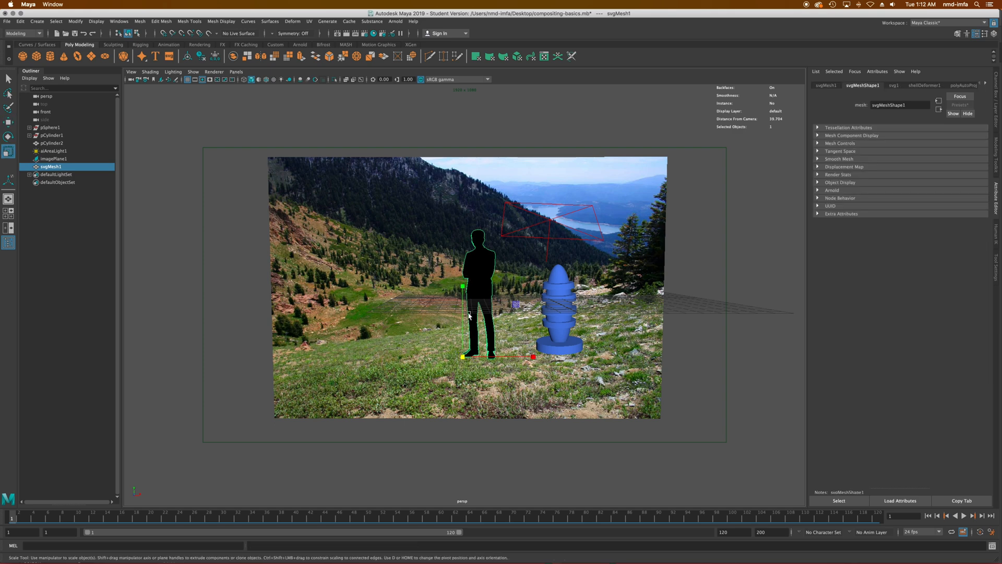
pyautogui.press('space')
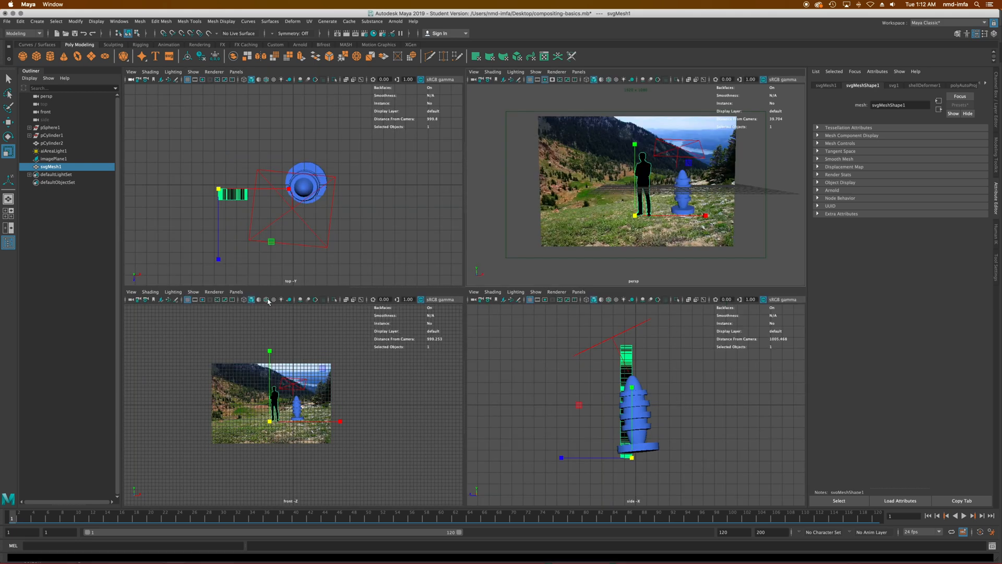
pyautogui.moveTo(219, 260); pyautogui.dragTo(220, 201)
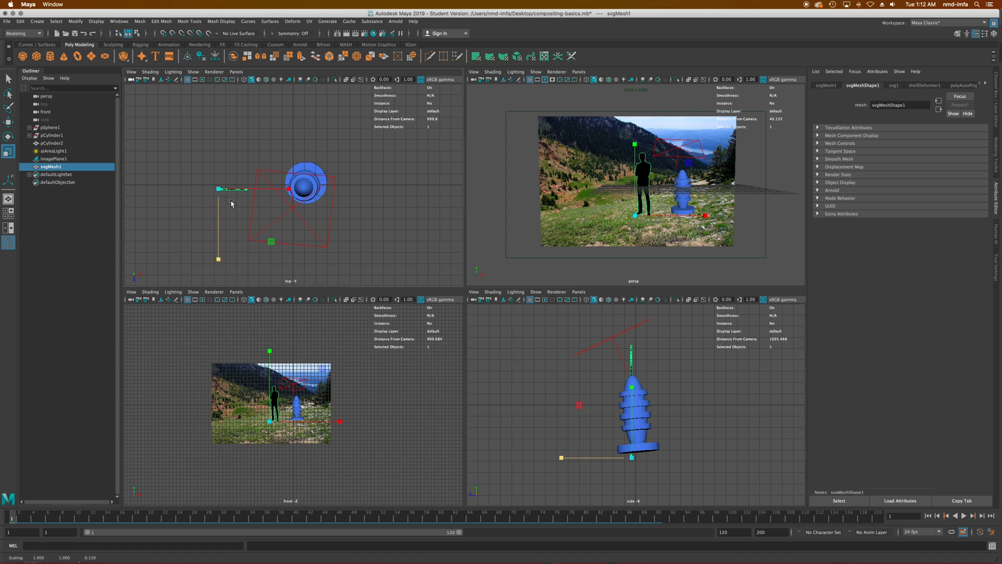
pyautogui.click(707, 141)
pyautogui.press('space')
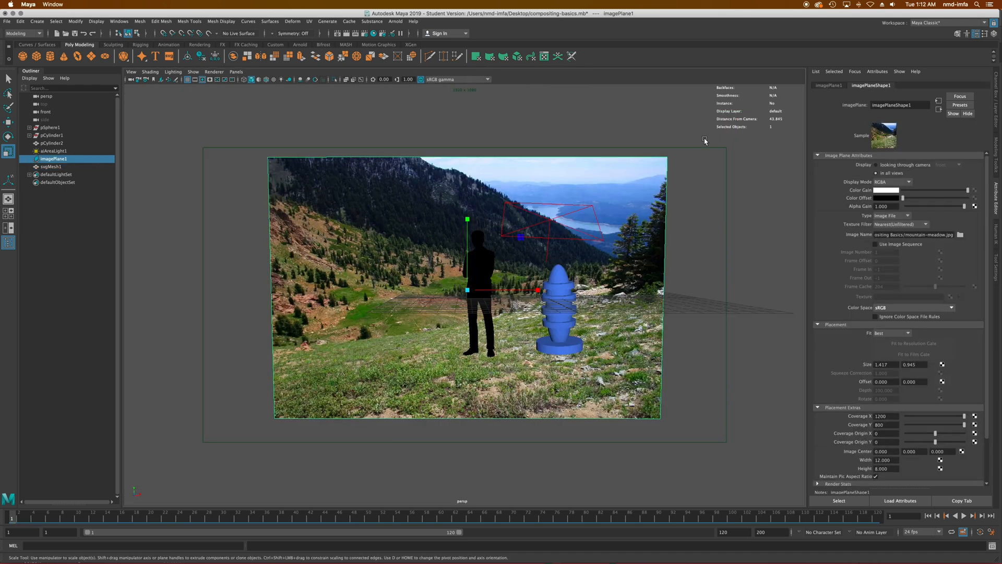
# - Scale the silhouette mesh down uniformly so it stands only slightly taller than the blue model
pyautogui.click(479, 271)
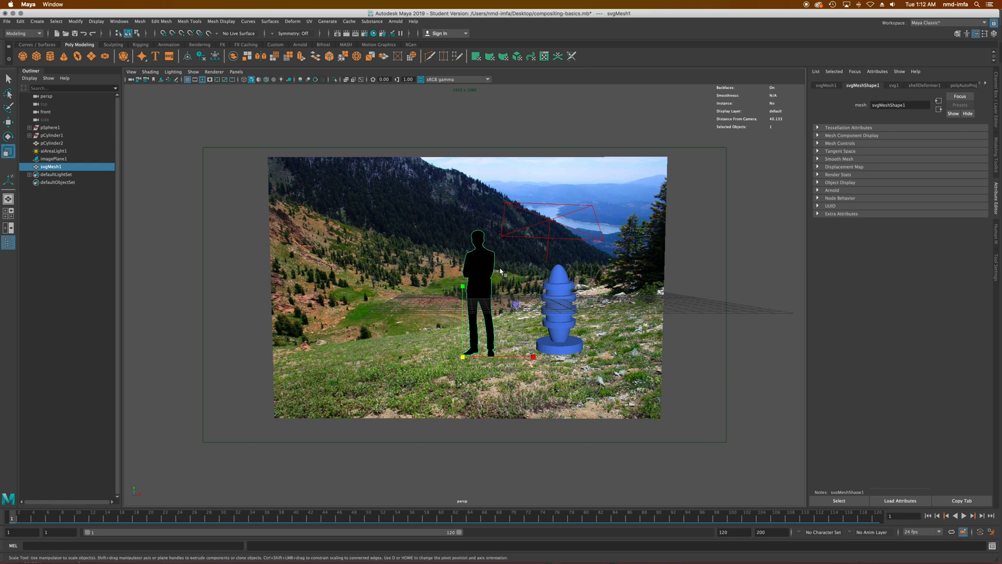
pyautogui.moveTo(465, 357); pyautogui.dragTo(439, 351)
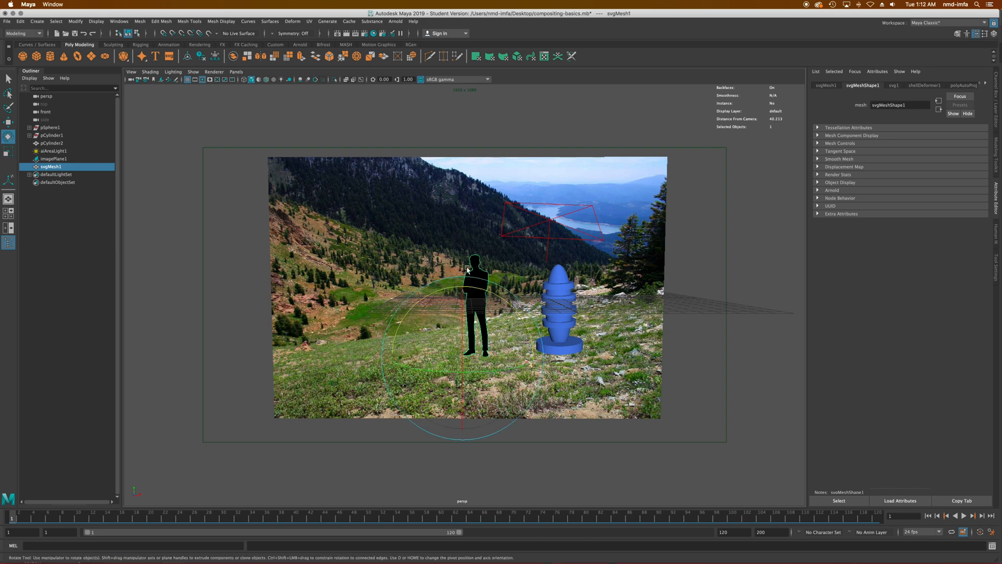
pyautogui.press('e')
# - Move the silhouette mesh forward toward the camera and further left of the blue model
pyautogui.press('w')
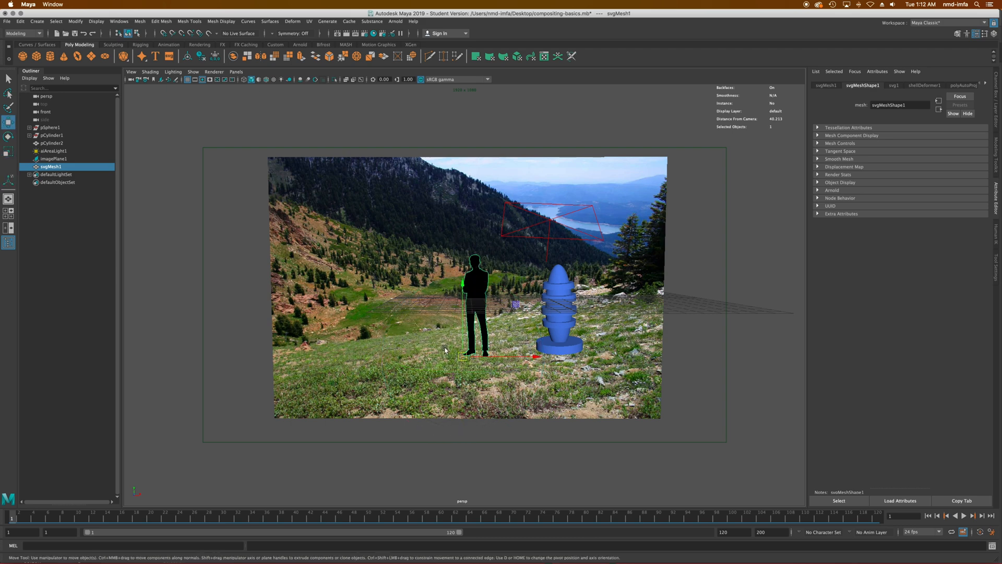
pyautogui.press('space')
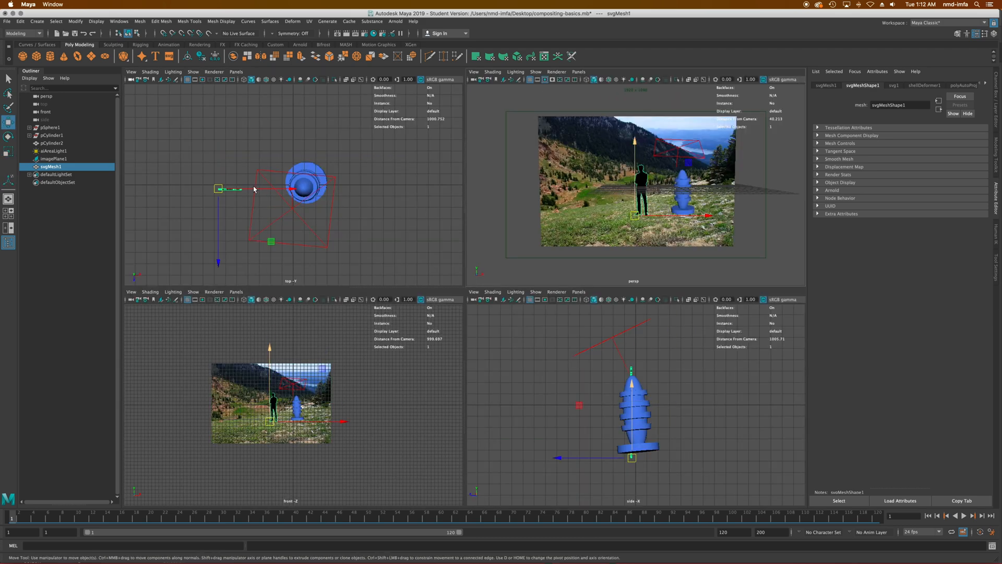
pyautogui.moveTo(219, 226); pyautogui.dragTo(223, 281)
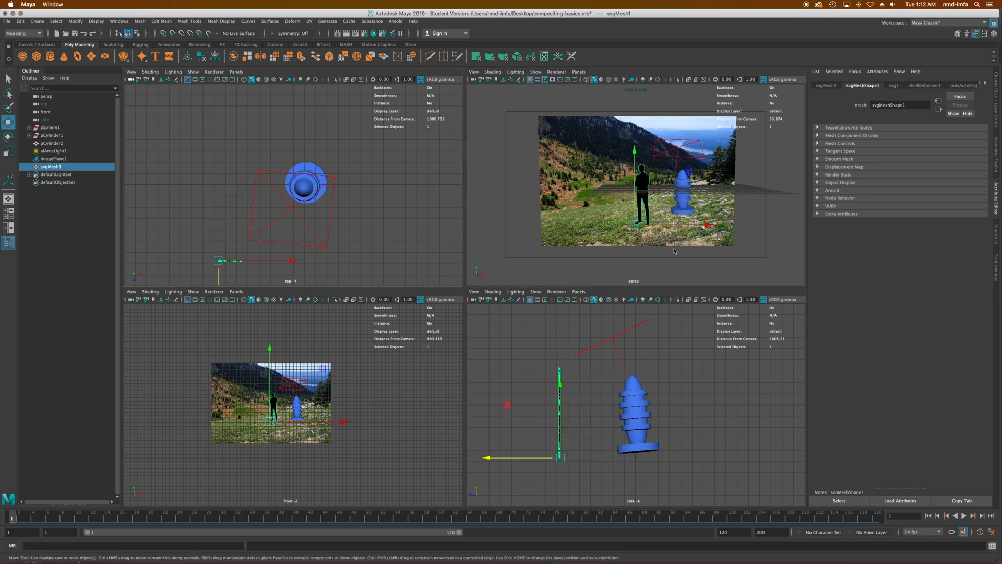
pyautogui.moveTo(710, 224); pyautogui.dragTo(686, 227)
pyautogui.press('space')
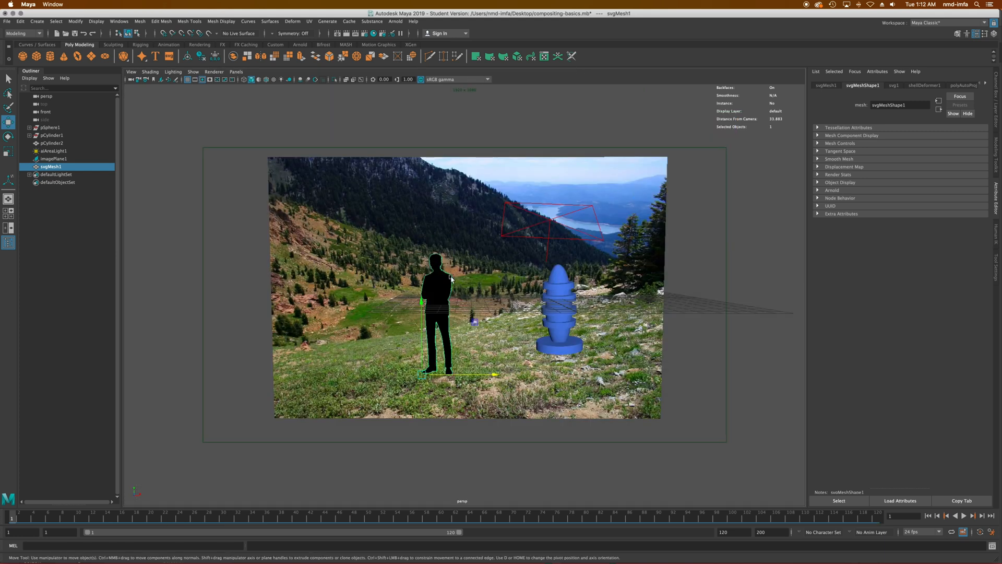
# - Rotate the silhouette mesh slightly about its vertical axis and deselect it
pyautogui.press('r')
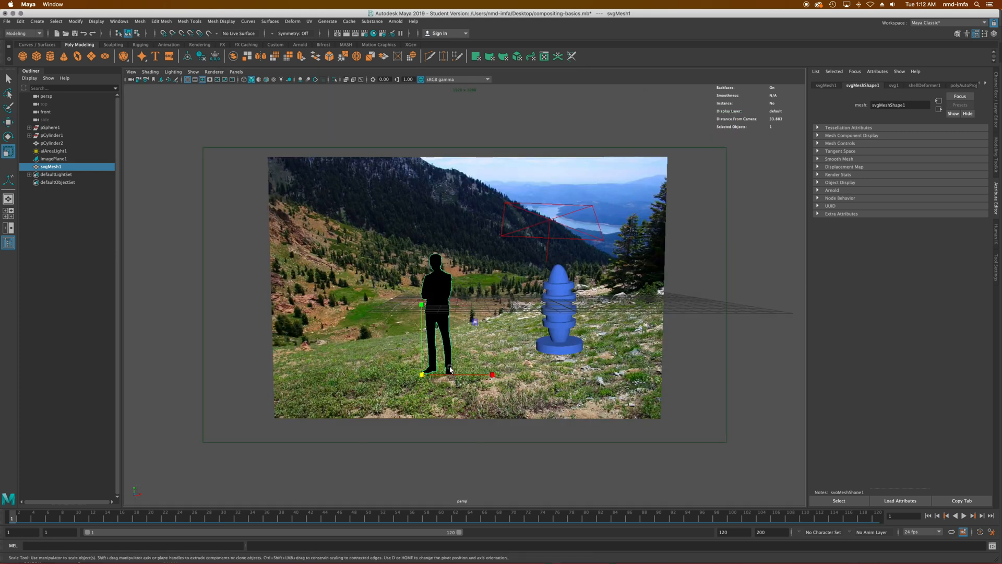
pyautogui.press('e')
pyautogui.moveTo(429, 394); pyautogui.dragTo(436, 397)
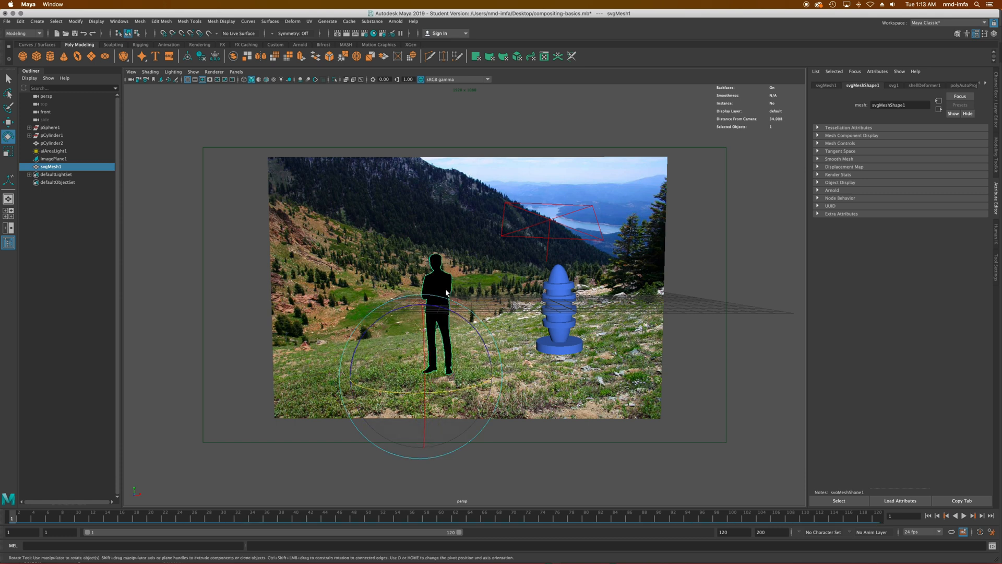
pyautogui.click(8, 78)
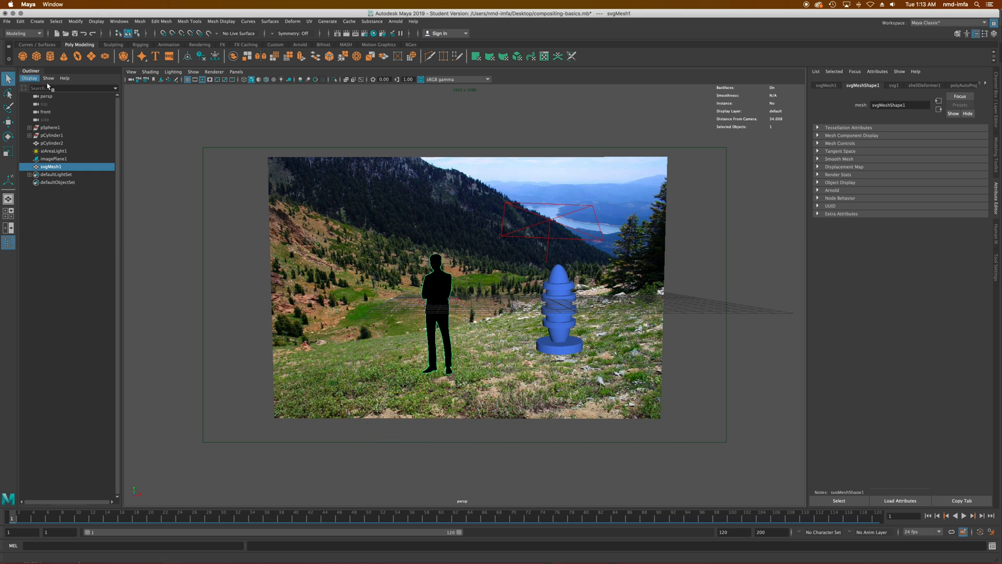
pyautogui.click(226, 230)
# - Scale the silhouette mesh down slightly to about 0.78 in width and height, and clear the selection
pyautogui.click(439, 278)
pyautogui.press('r')
pyautogui.moveTo(423, 375); pyautogui.dragTo(417, 375)
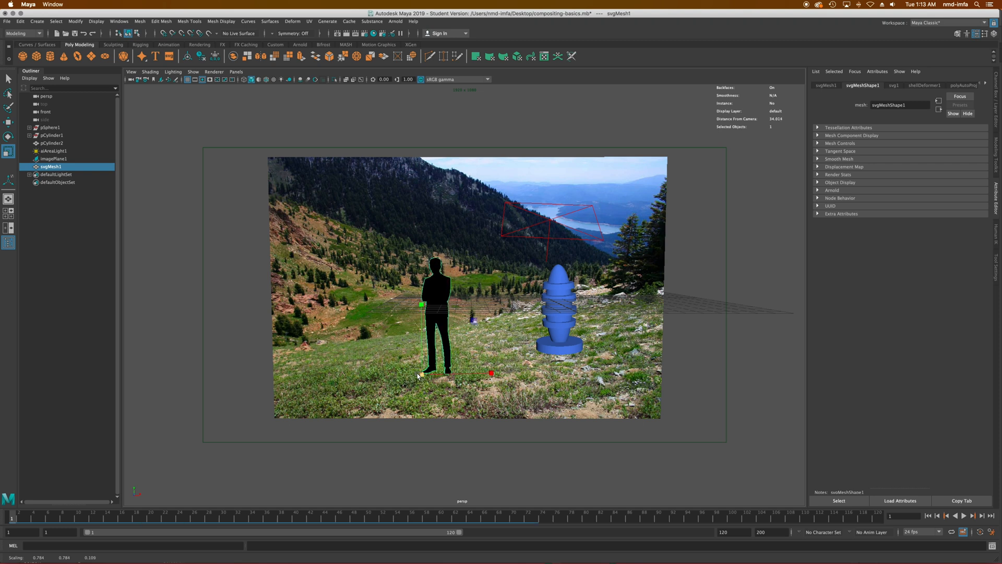
pyautogui.click(8, 78)
pyautogui.click(182, 225)
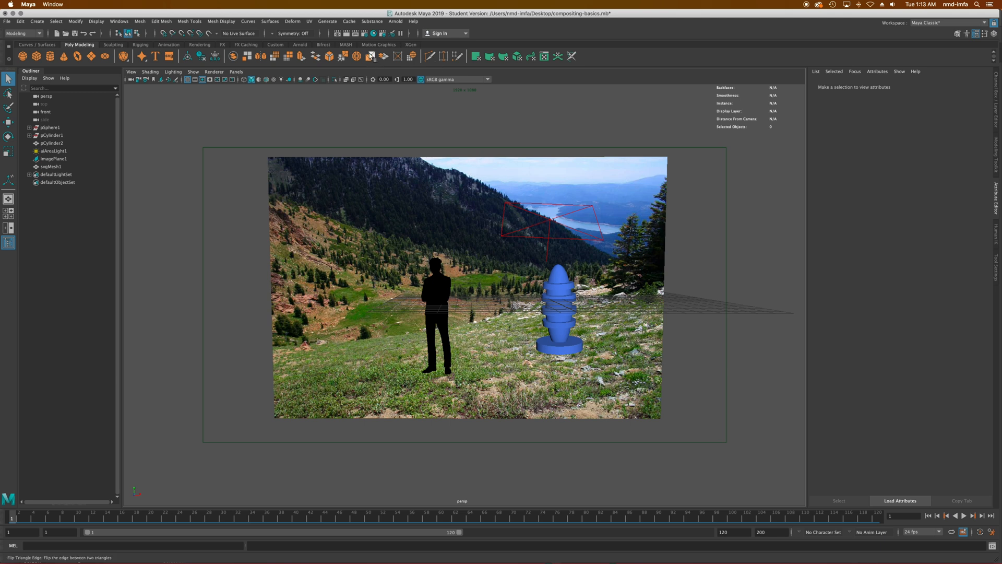
# - Preview the scene in Arnold RenderView and close the preview window
pyautogui.click(299, 44)
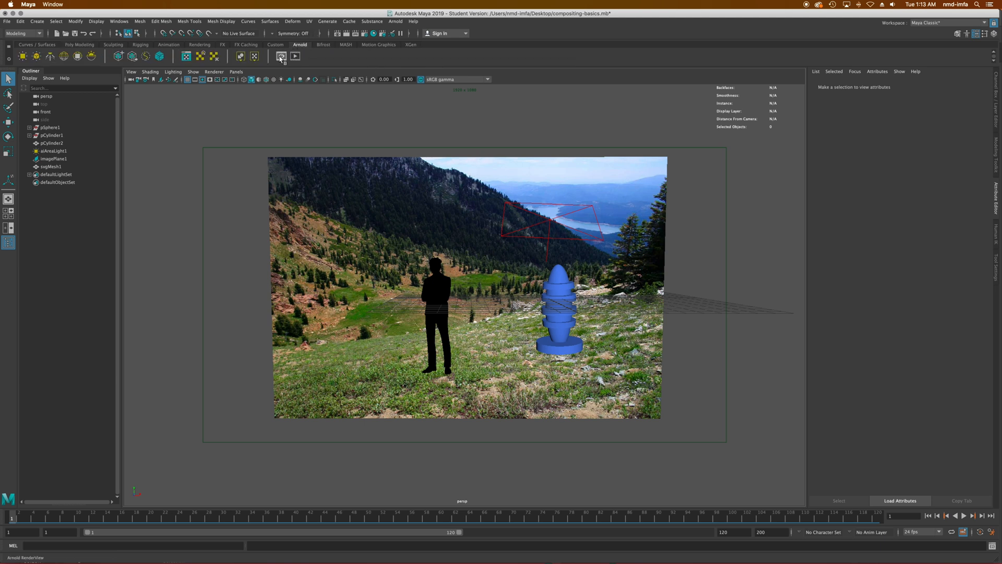
pyautogui.click(281, 57)
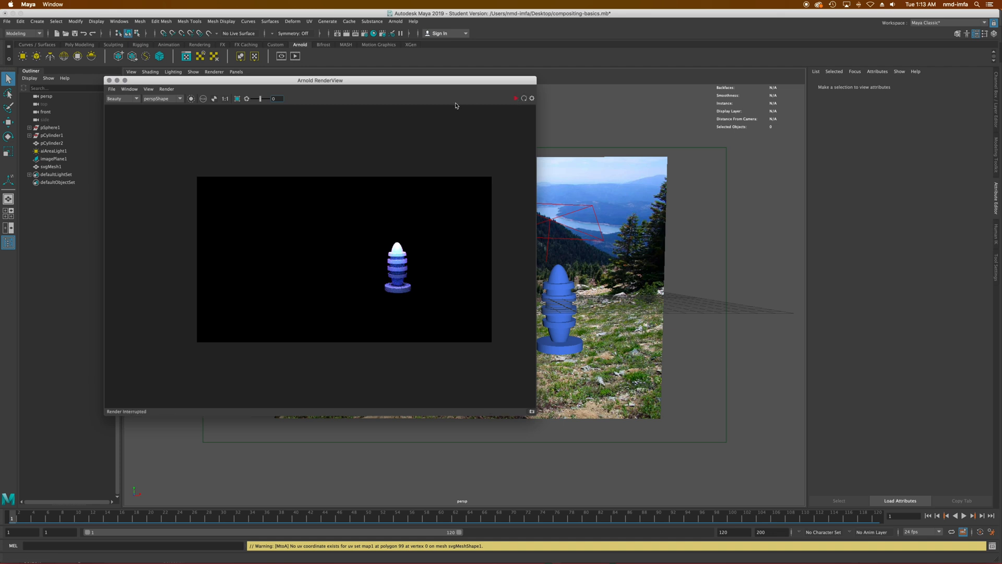
pyautogui.click(110, 81)
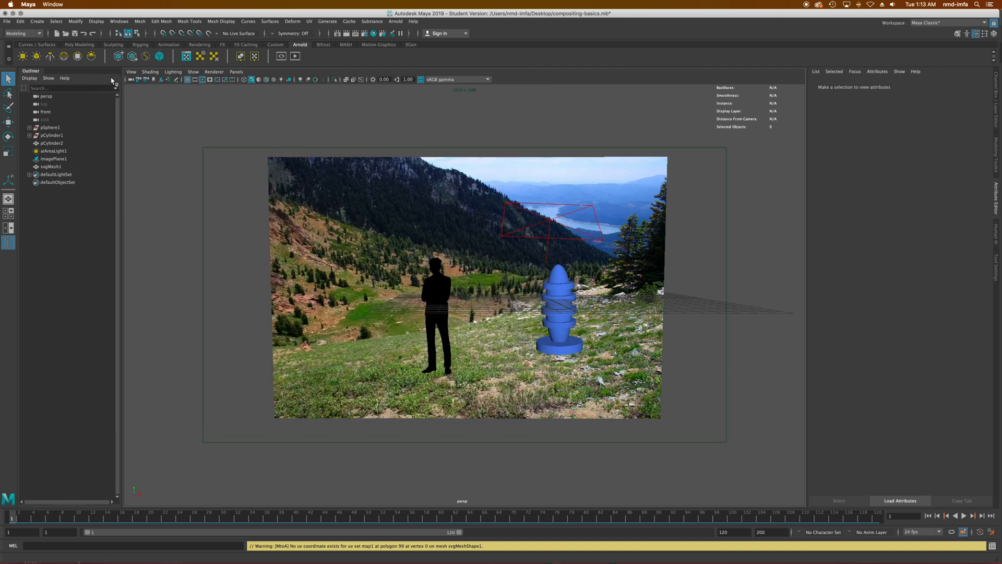
# - Hide the imagePlane1 background and the blue pCylinder2 model so only the man silhouette remains visible
pyautogui.click(52, 159)
pyautogui.press('h')
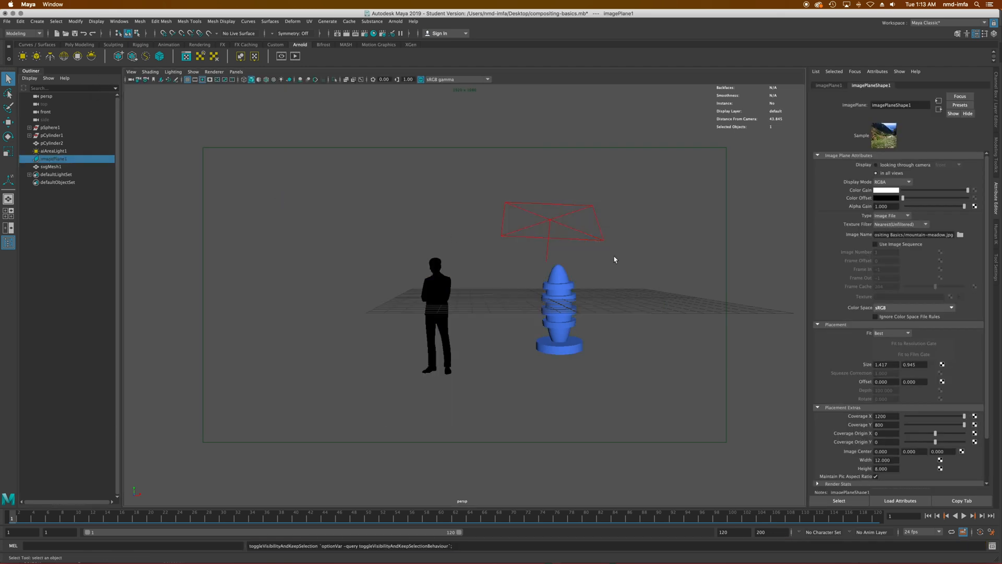
pyautogui.click(557, 294)
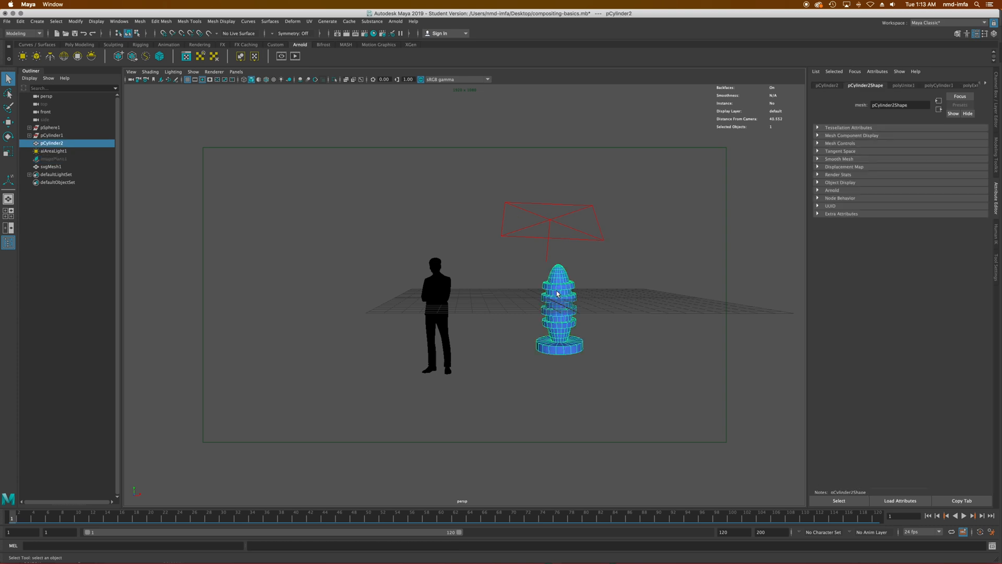
pyautogui.press('h')
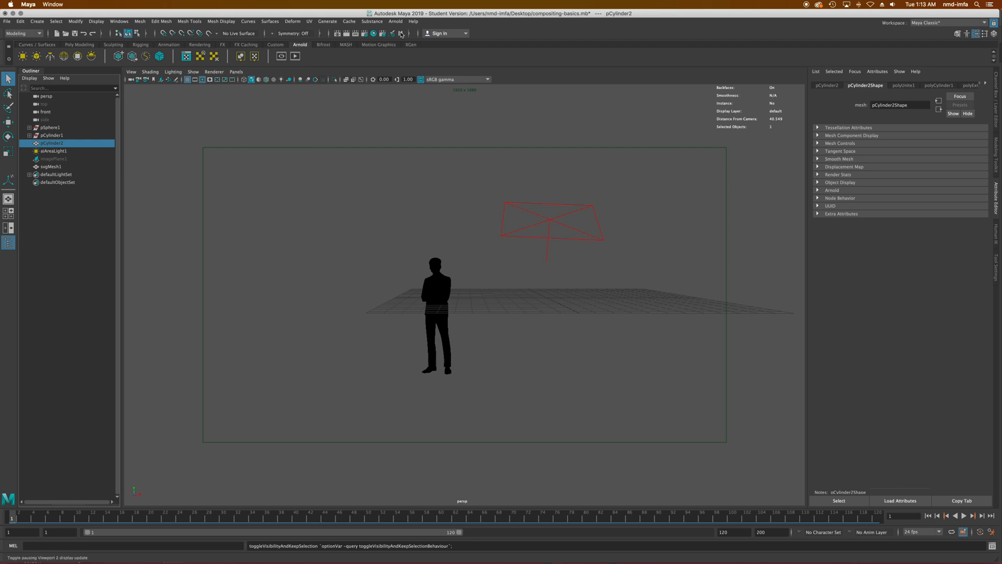
# - Move the Maya window aside, hide Illustrator, and close the Finder window containing the silhouettes EPS file
pyautogui.moveTo(457, 16); pyautogui.dragTo(289, 8)
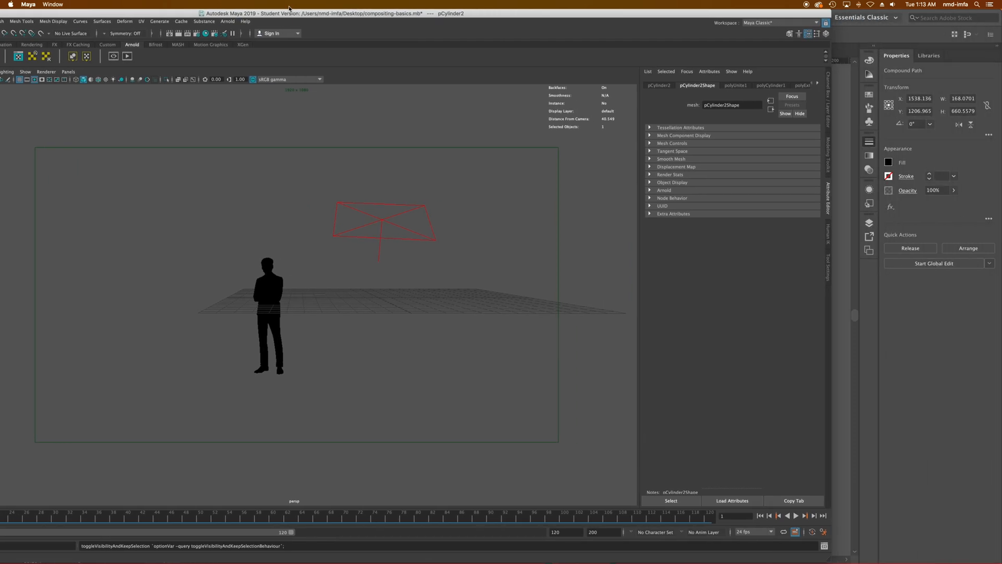
pyautogui.click(865, 22)
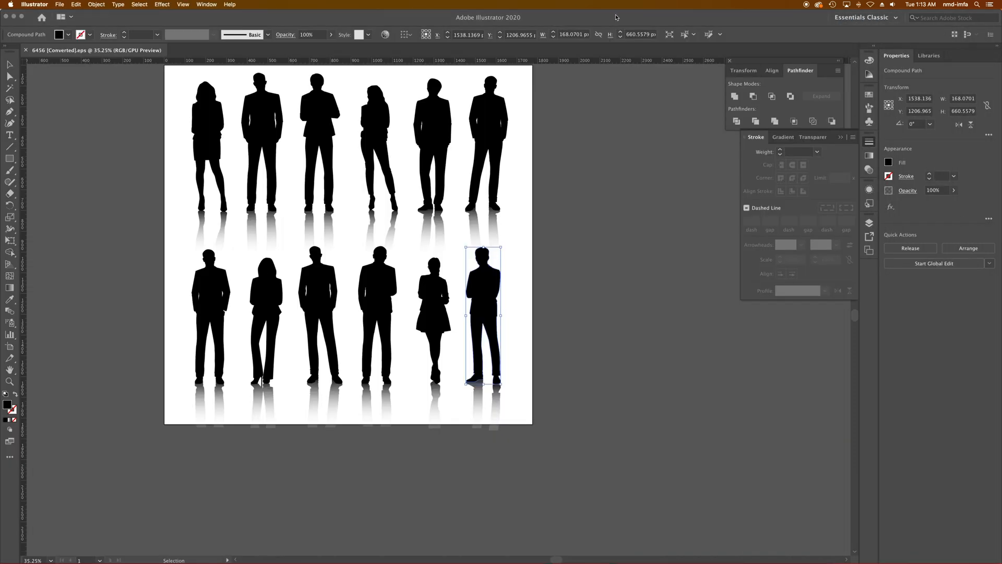
pyautogui.moveTo(617, 16); pyautogui.dragTo(656, 107)
pyautogui.keyDown('alt'); pyautogui.click(924, 30); pyautogui.keyUp('alt')
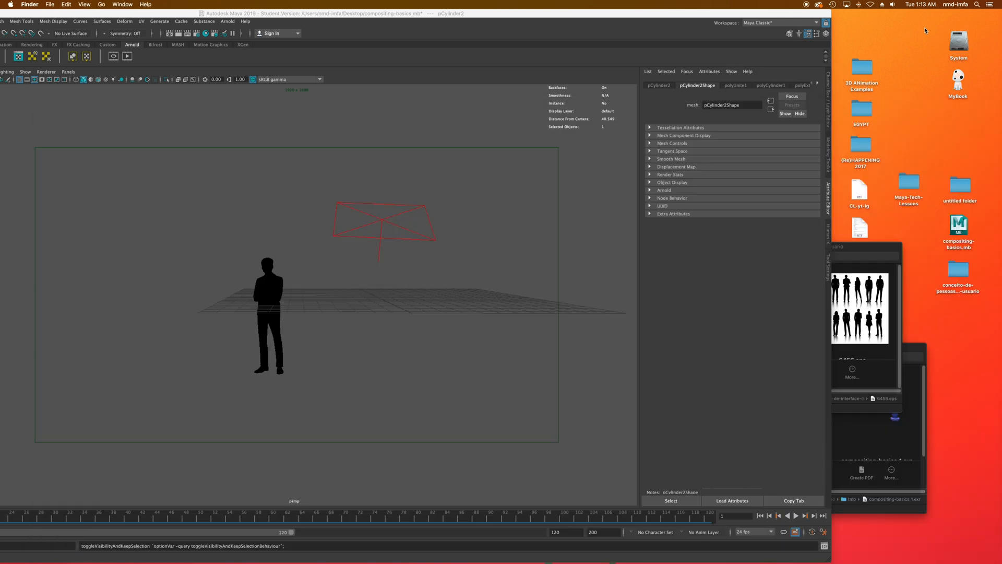
pyautogui.click(873, 246)
pyautogui.press('super+w')
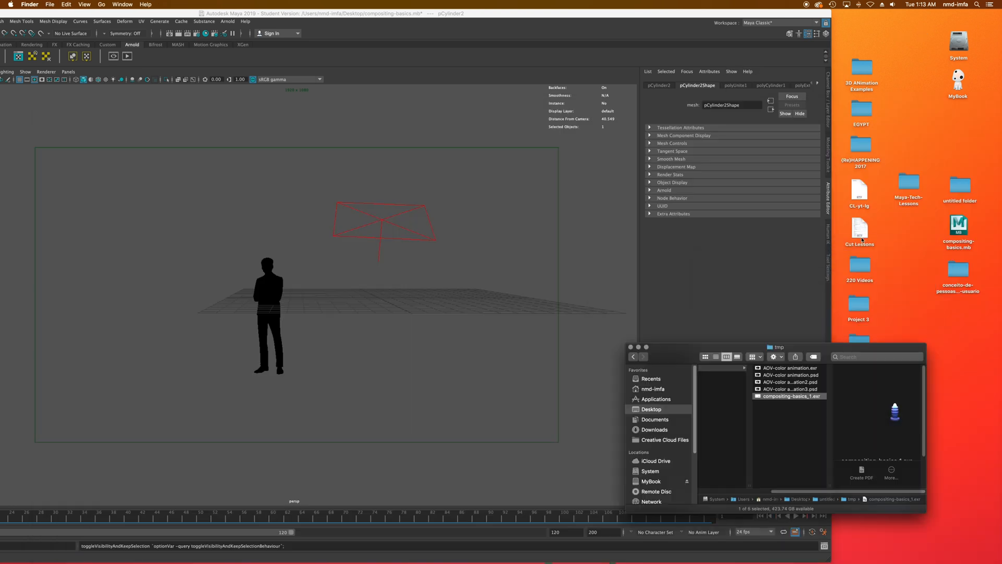
# - Rename compositing-basics_1.exr in the tmp folder to compositing-basics_2.exr
pyautogui.click(789, 396)
pyautogui.click(812, 396)
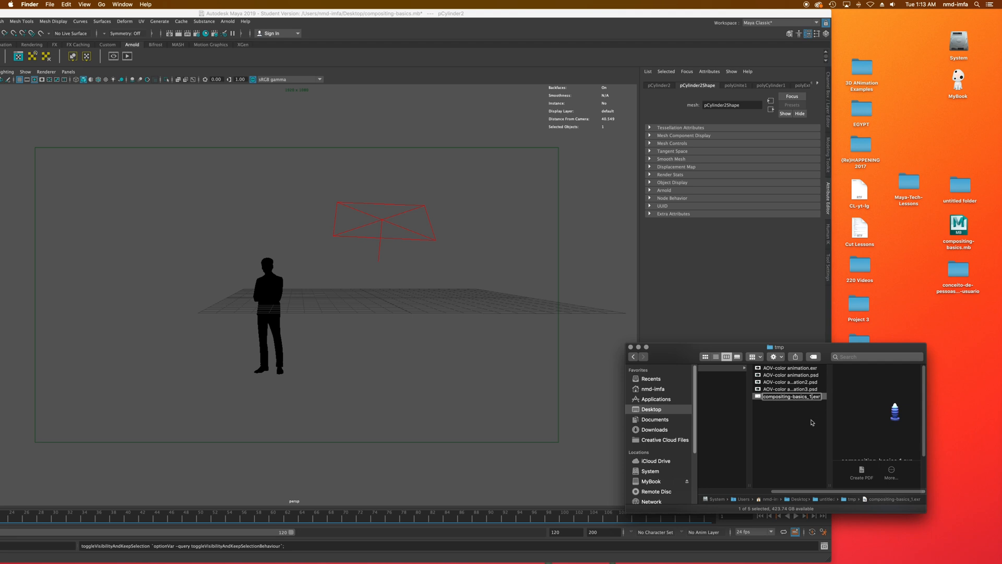
pyautogui.press('BackSpace')
pyautogui.write('2')
pyautogui.press('Return')
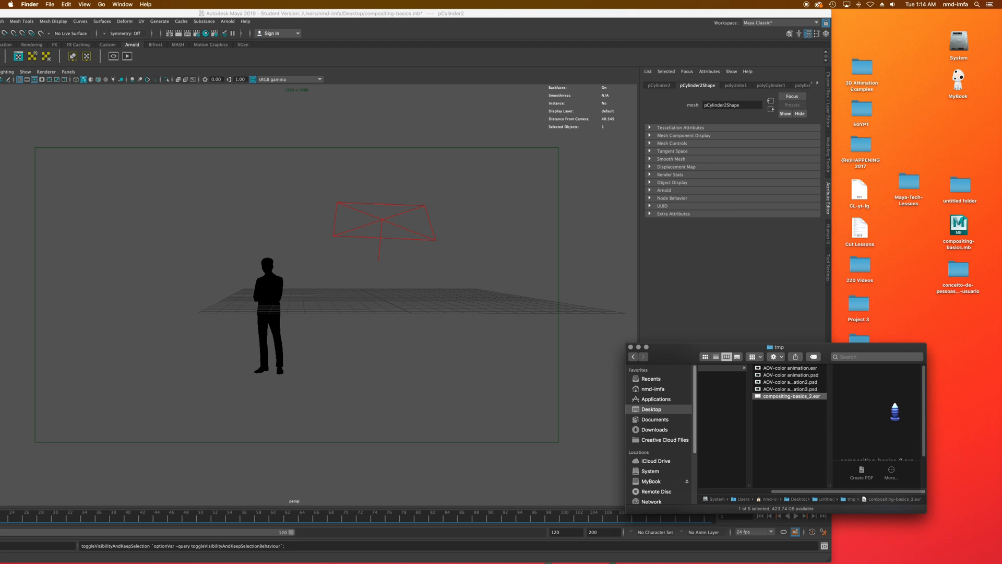
# - Return to Maya and render the silhouette-only frame in Render View with the Arnold Renderer
pyautogui.moveTo(383, 14); pyautogui.dragTo(504, 19)
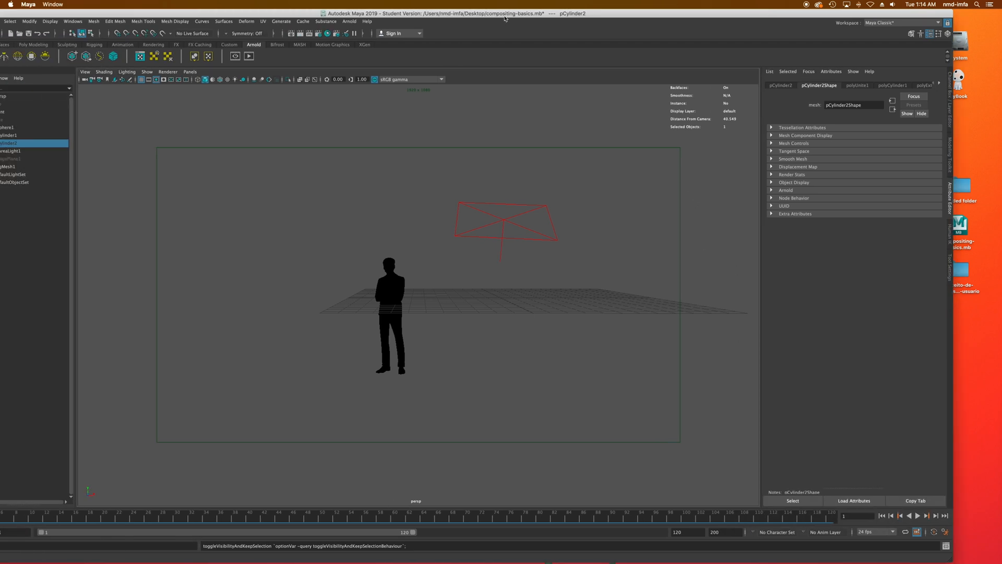
pyautogui.click(291, 33)
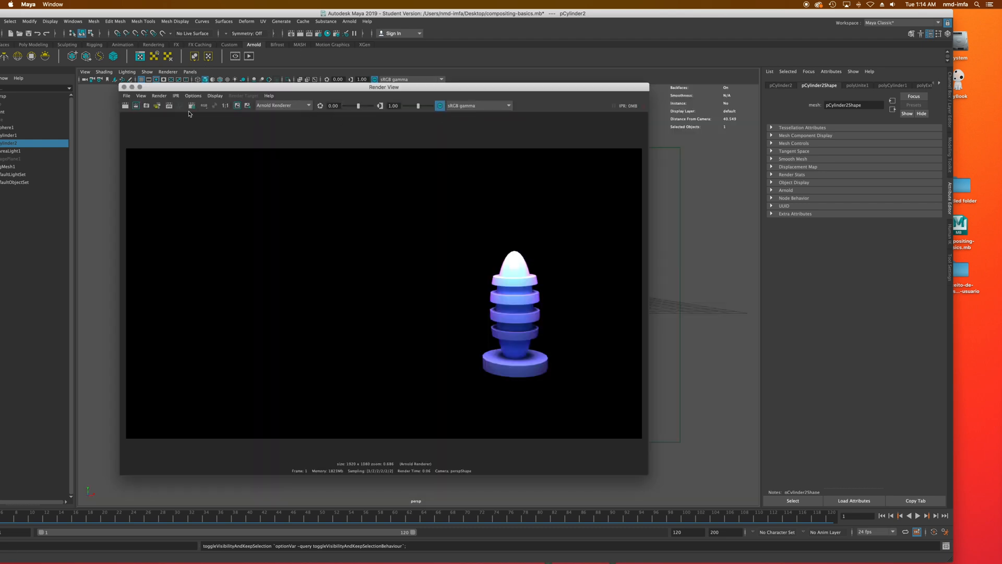
pyautogui.click(126, 105)
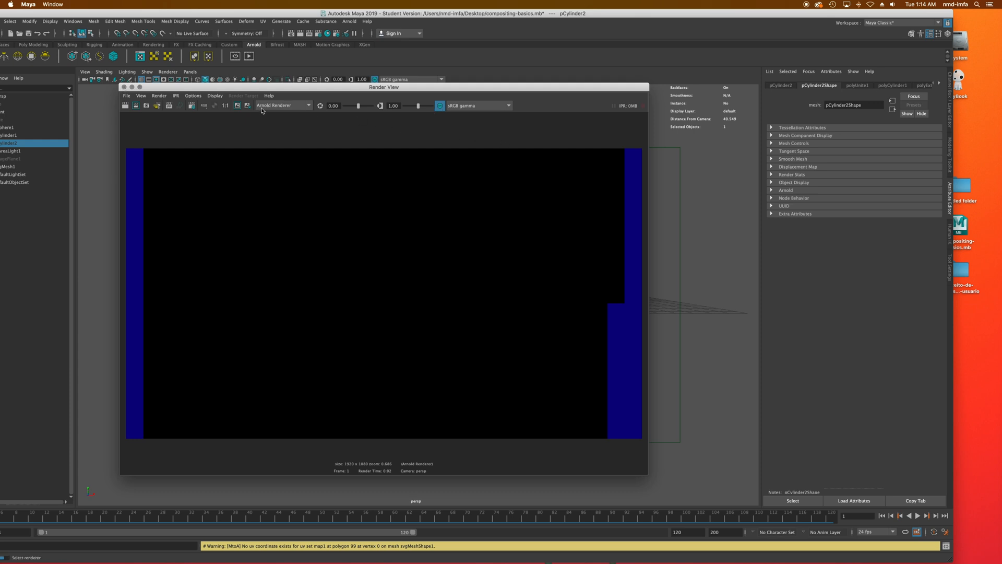
# - Close the Render View window and hide Maya to reveal the Finder windows
pyautogui.moveTo(245, 89); pyautogui.dragTo(248, 116)
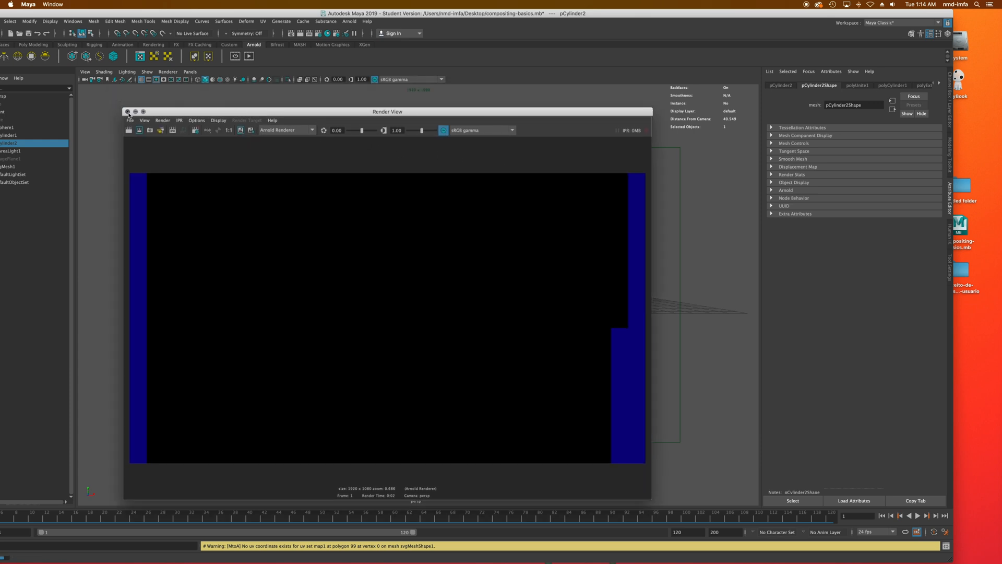
pyautogui.click(127, 111)
pyautogui.press('super+h')
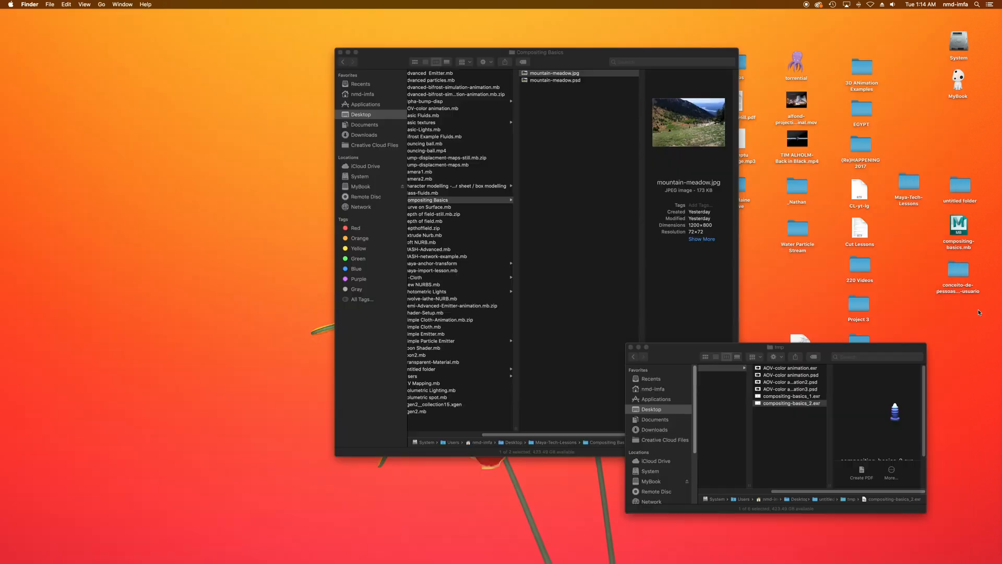
# - Preview the compositing-basics_1.exr render in the tmp folder
pyautogui.click(787, 396)
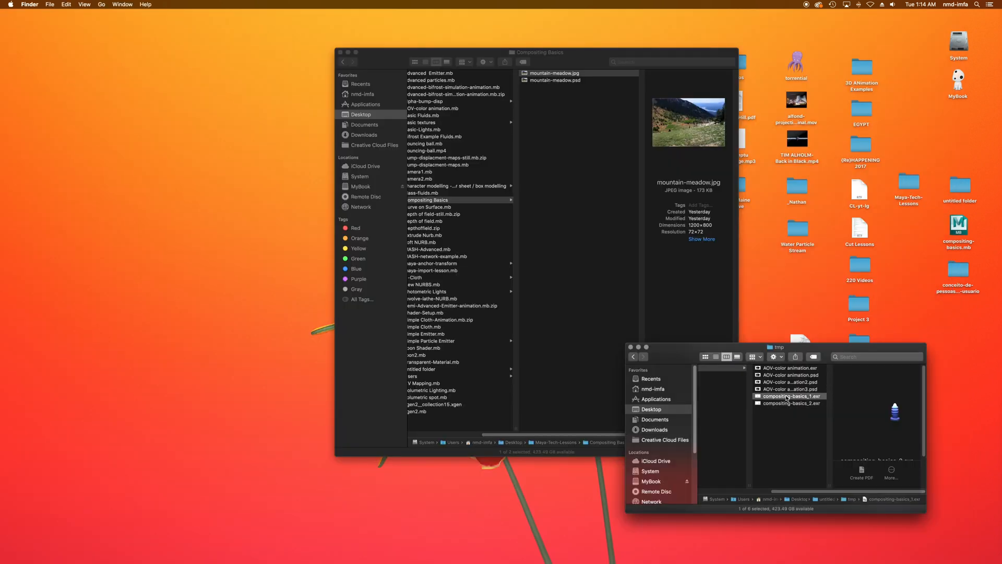
pyautogui.press('space')
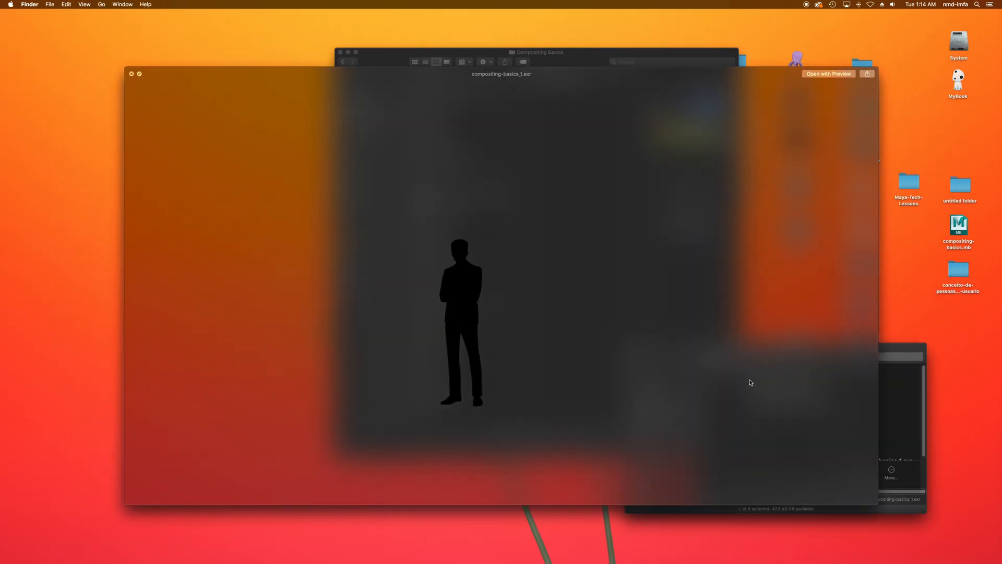
pyautogui.press('space')
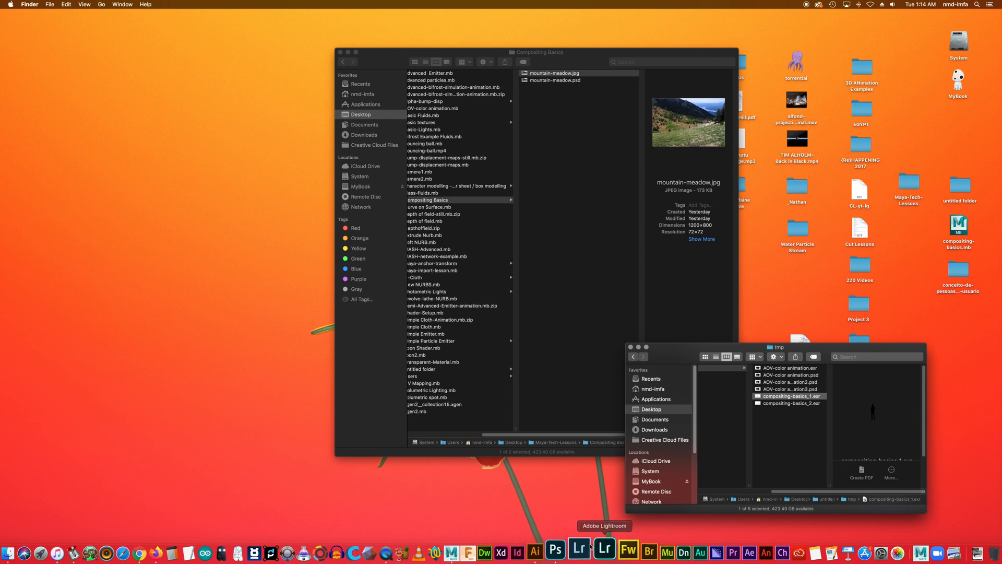
# - Switch to Photoshop, arrange it beside the tmp folder window, and place compositing-basics_1.exr into mountain-meadow.psd
pyautogui.click(576, 550)
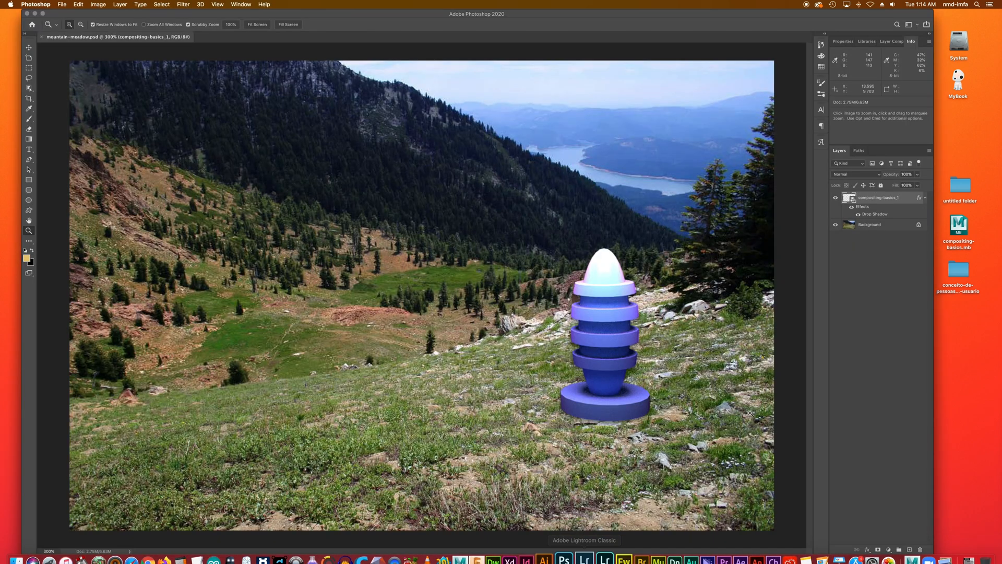
pyautogui.moveTo(933, 554); pyautogui.dragTo(878, 537)
pyautogui.moveTo(892, 355); pyautogui.dragTo(965, 358)
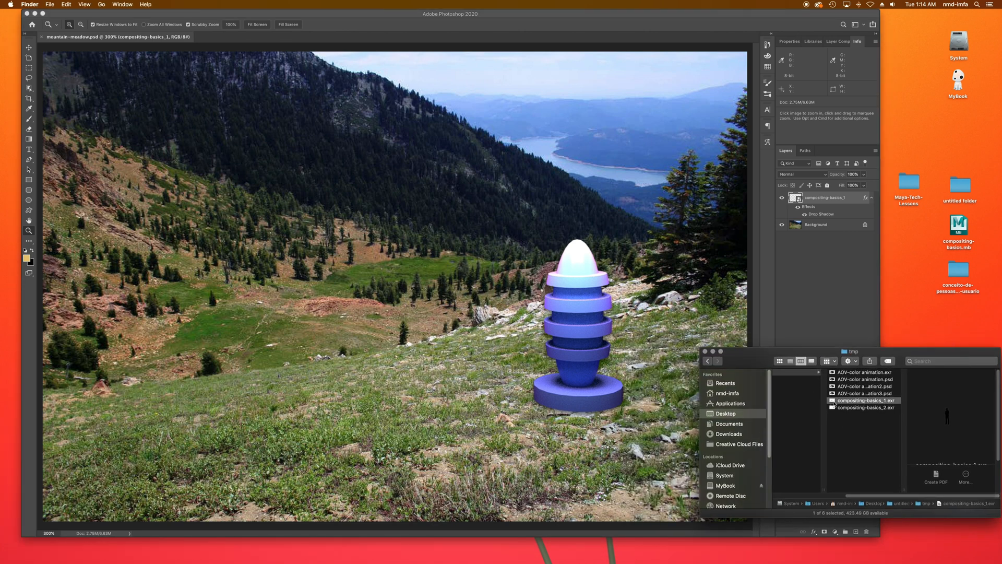
pyautogui.moveTo(833, 403); pyautogui.dragTo(408, 382)
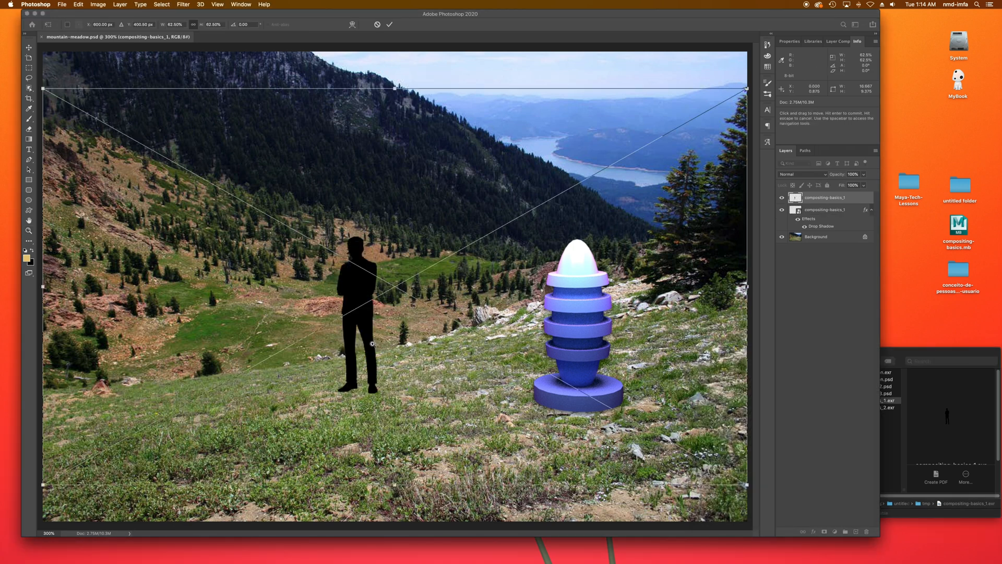
pyautogui.press('Return')
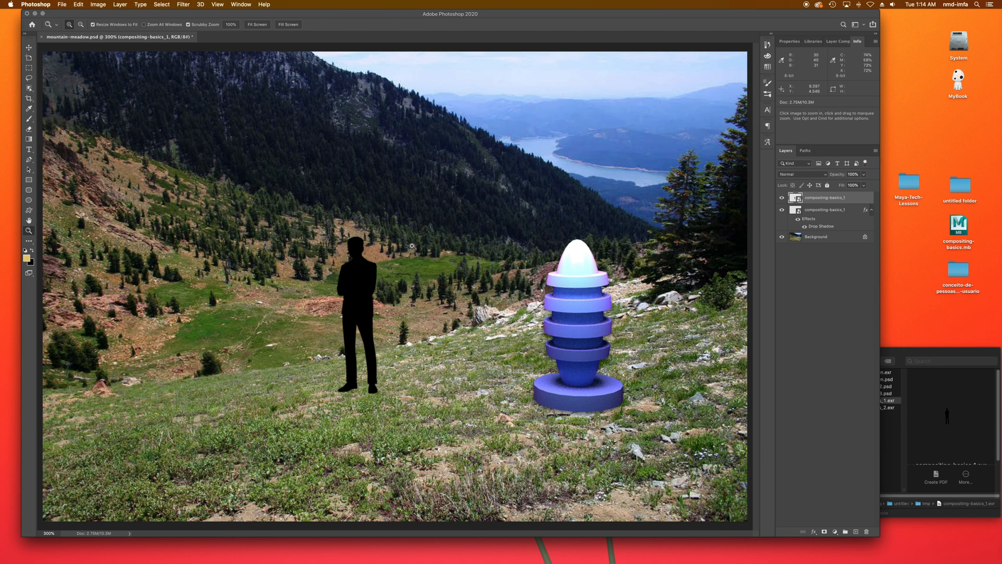
# - Move the rendered man silhouette onto the slope just beside the blue model and deselect its layer
pyautogui.press('v')
pyautogui.moveTo(365, 305); pyautogui.dragTo(454, 333)
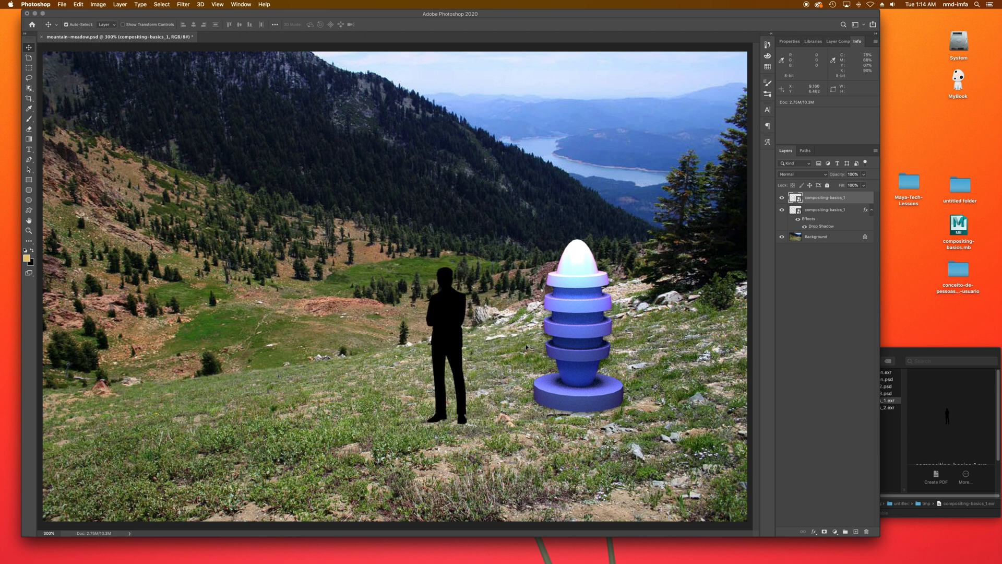
pyautogui.click(899, 357)
pyautogui.click(788, 293)
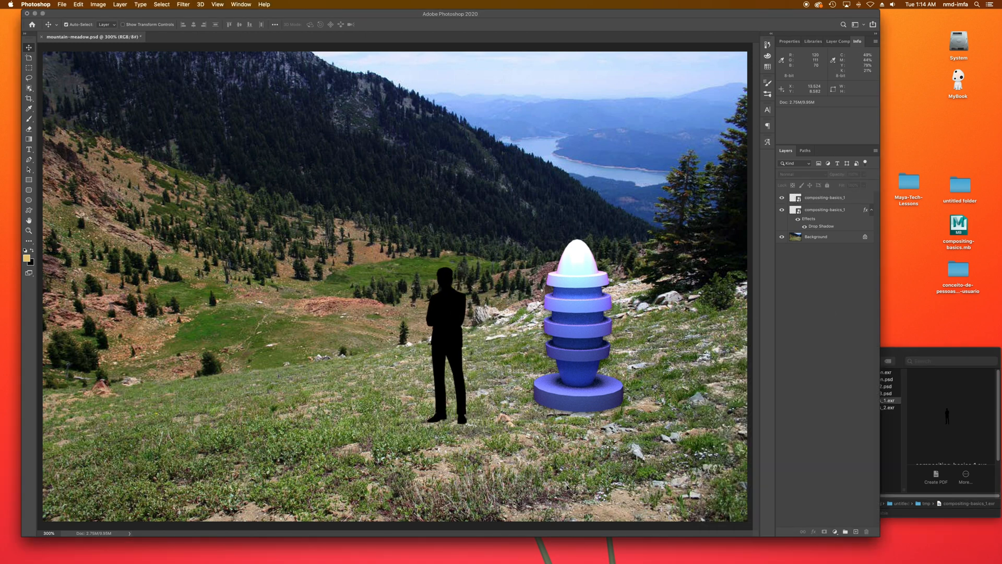
# - Check the selected man in Illustrator, return to Photoshop, hide the rendered silhouette layer, and paste the vector man as a Smart Object
pyautogui.moveTo(516, 560)
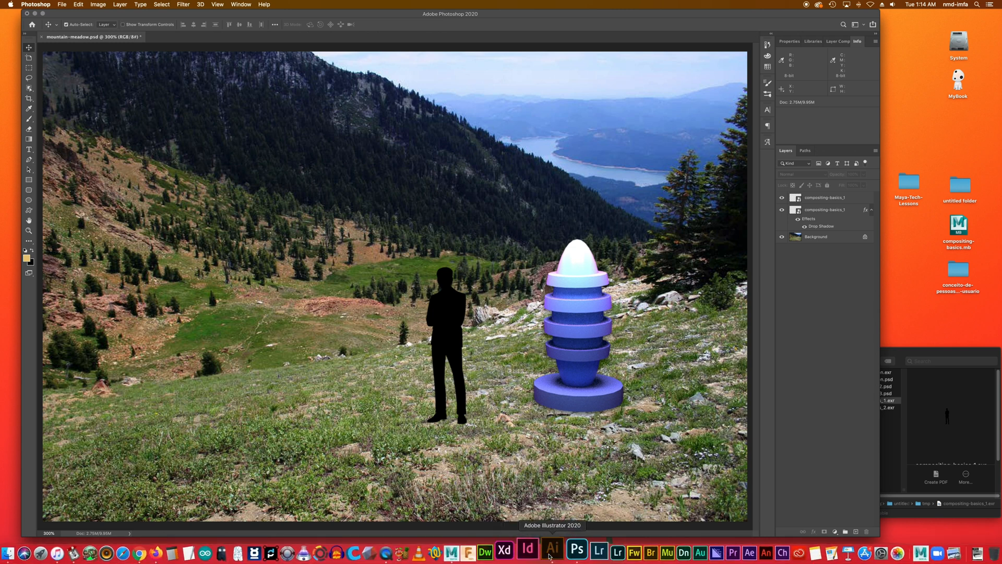
pyautogui.click(549, 557)
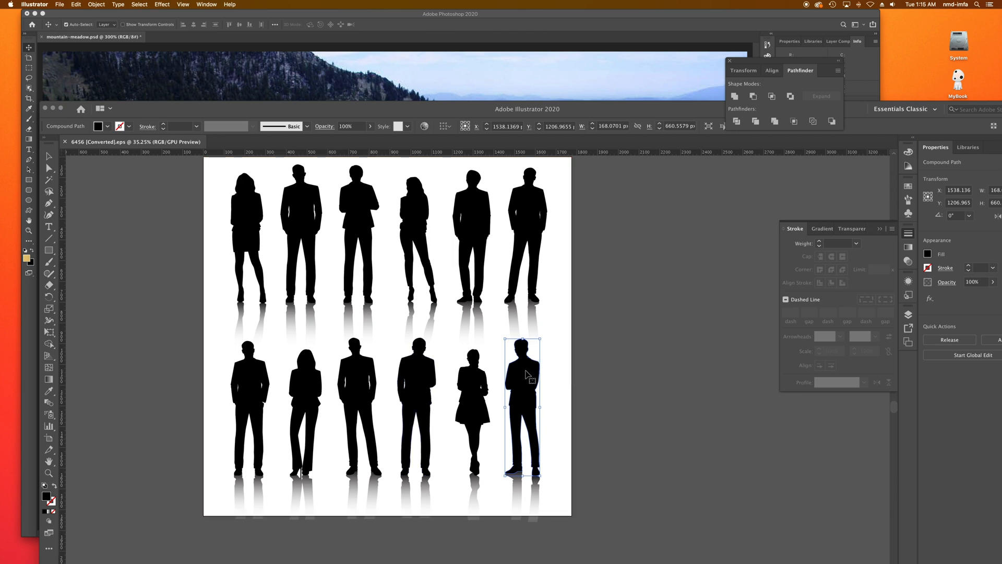
pyautogui.click(518, 23)
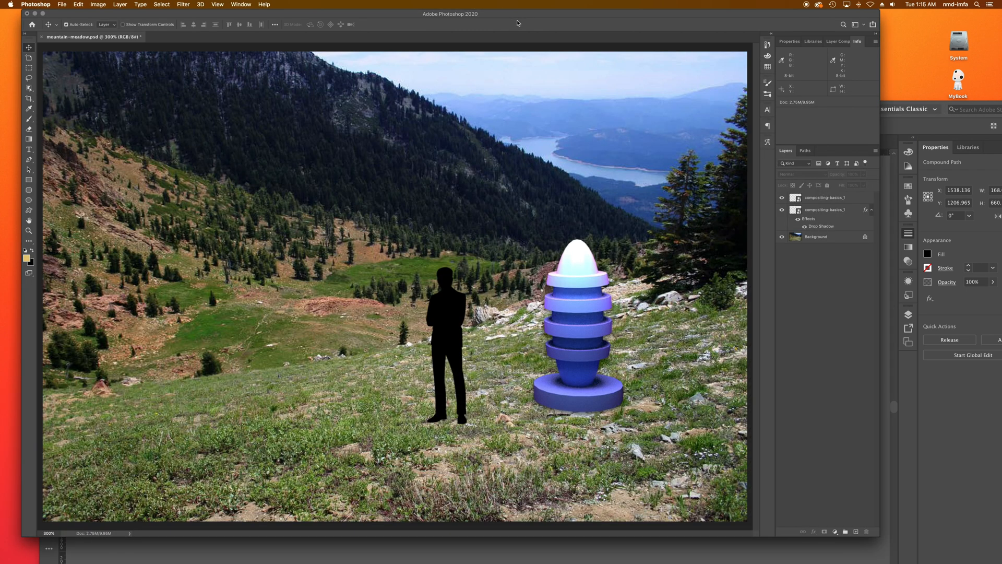
pyautogui.click(783, 198)
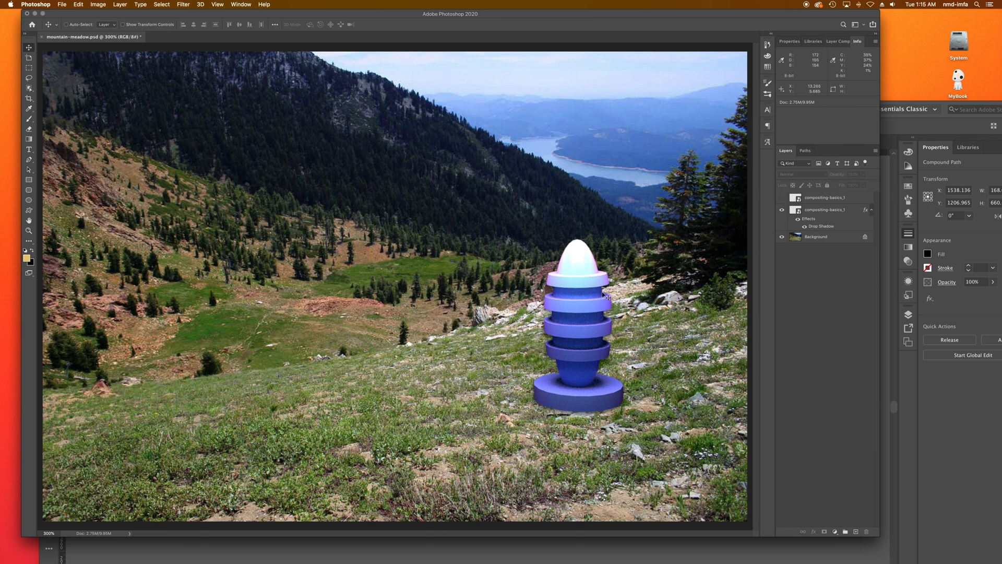
pyautogui.press('super+v')
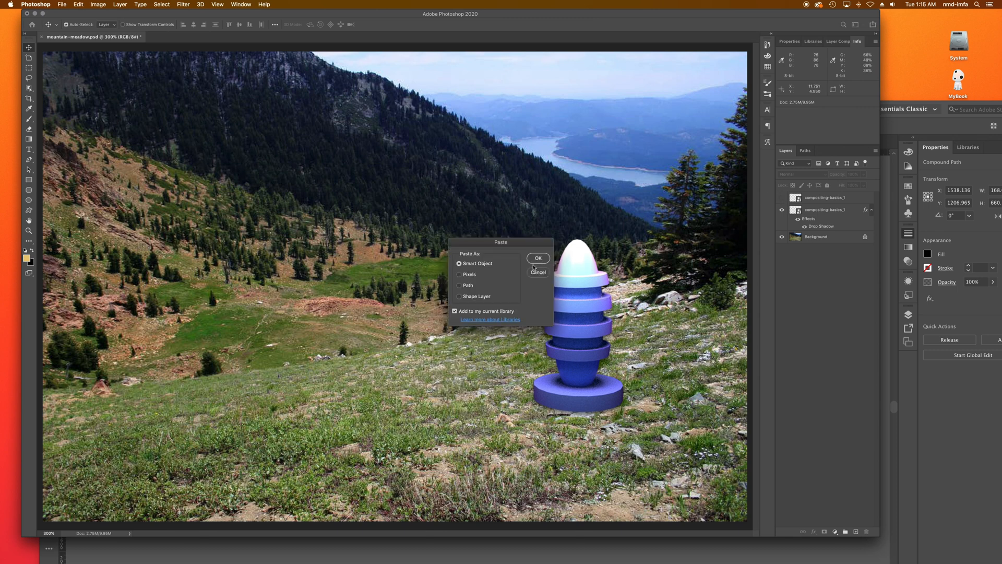
pyautogui.click(537, 259)
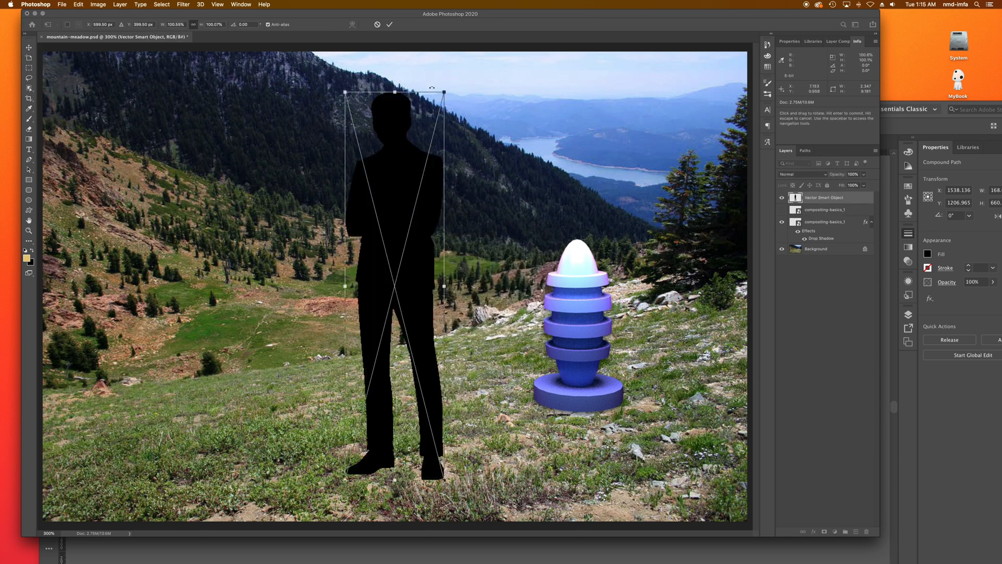
# - Scale the pasted vector man down to roughly the render's size and move him up the slope near the blue model
pyautogui.moveTo(443, 93); pyautogui.dragTo(406, 301)
pyautogui.press('Escape')
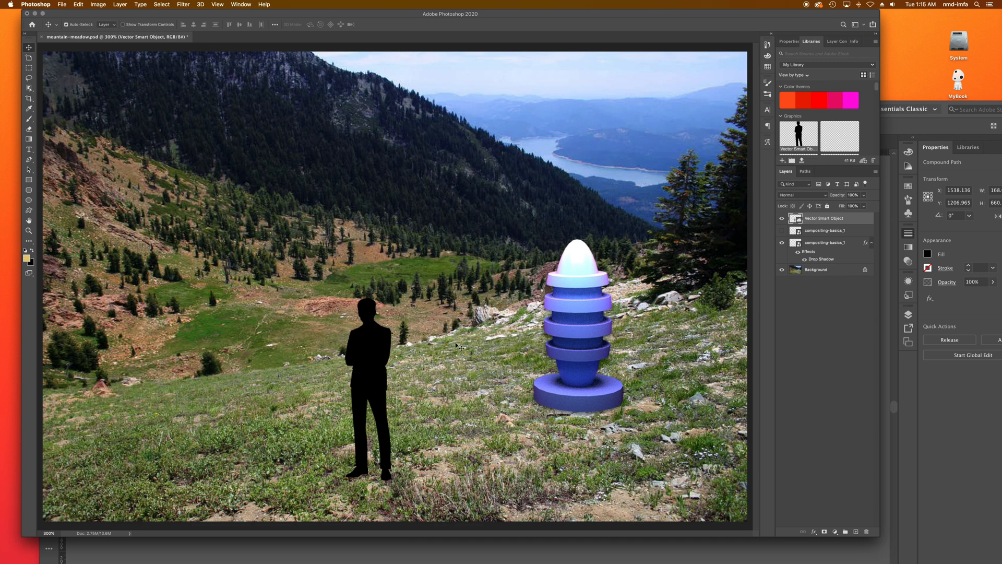
pyautogui.moveTo(364, 368); pyautogui.dragTo(430, 334)
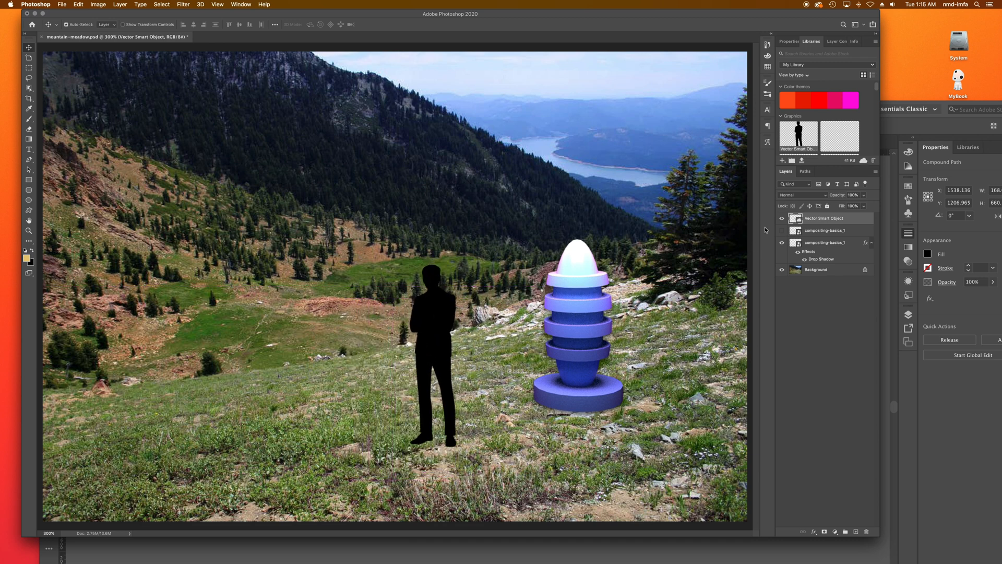
# - Show the rendered silhouette, compare it side by side with the vector man, and hide the Vector Smart Object layer
pyautogui.click(781, 218)
pyautogui.click(781, 230)
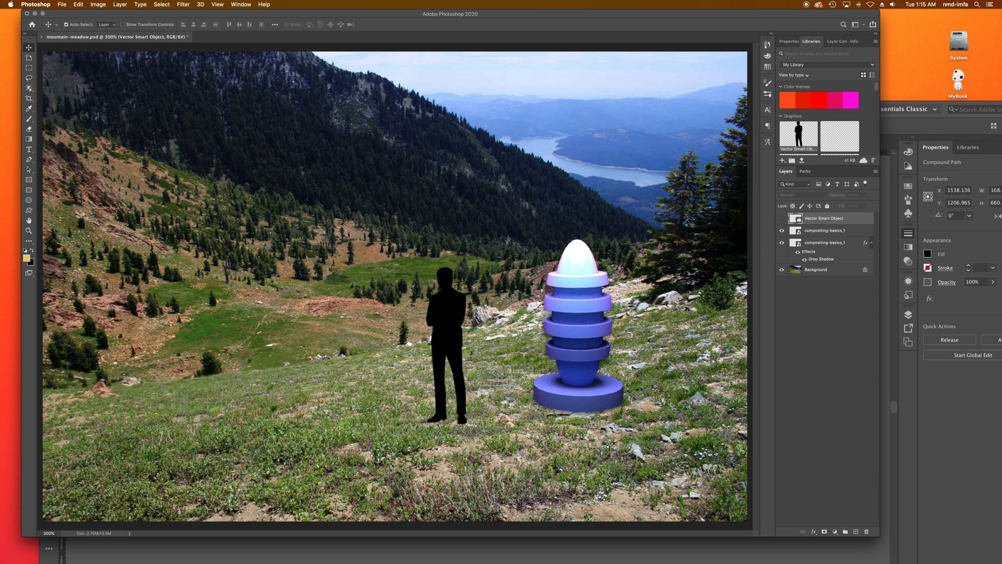
pyautogui.click(782, 219)
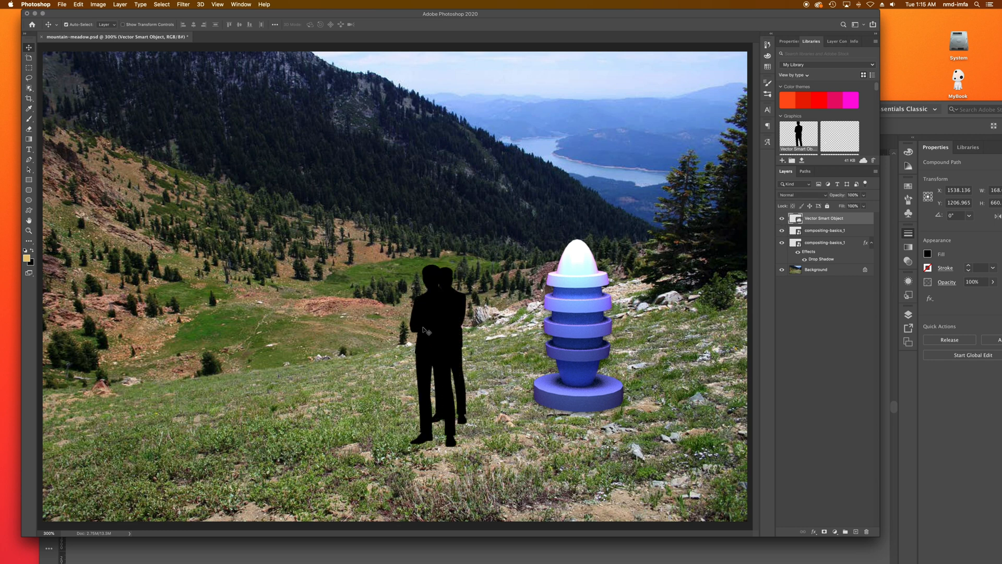
pyautogui.moveTo(423, 333); pyautogui.dragTo(359, 342)
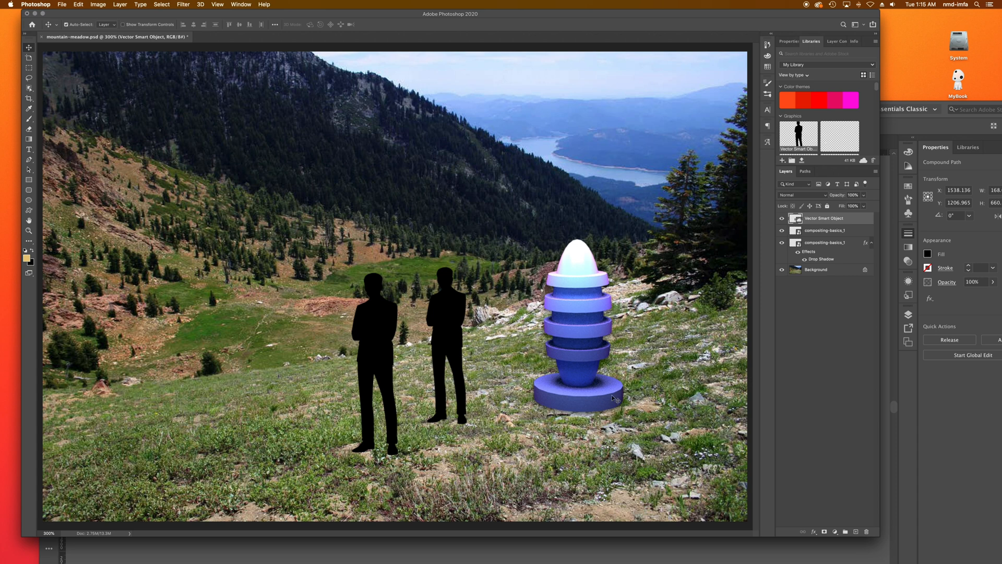
pyautogui.click(782, 219)
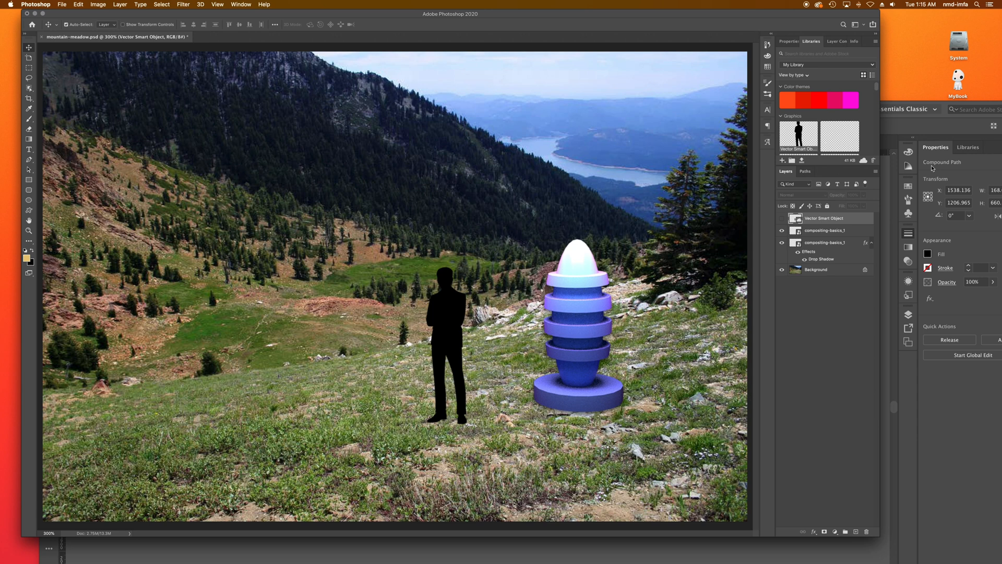
# - Hide Photoshop and bring the Illustrator window with the silhouettes EPS into full view
pyautogui.click(905, 134)
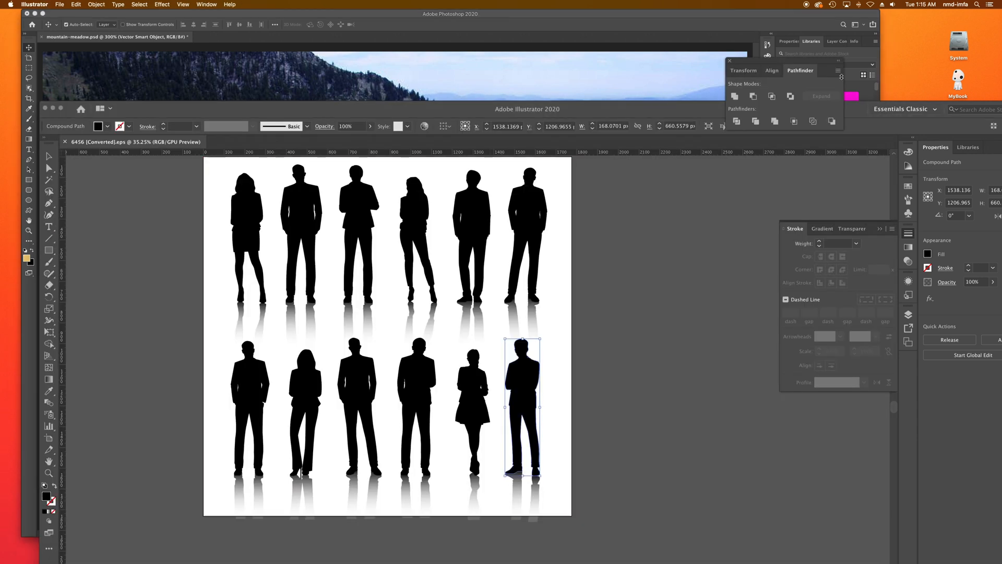
pyautogui.click(821, 17)
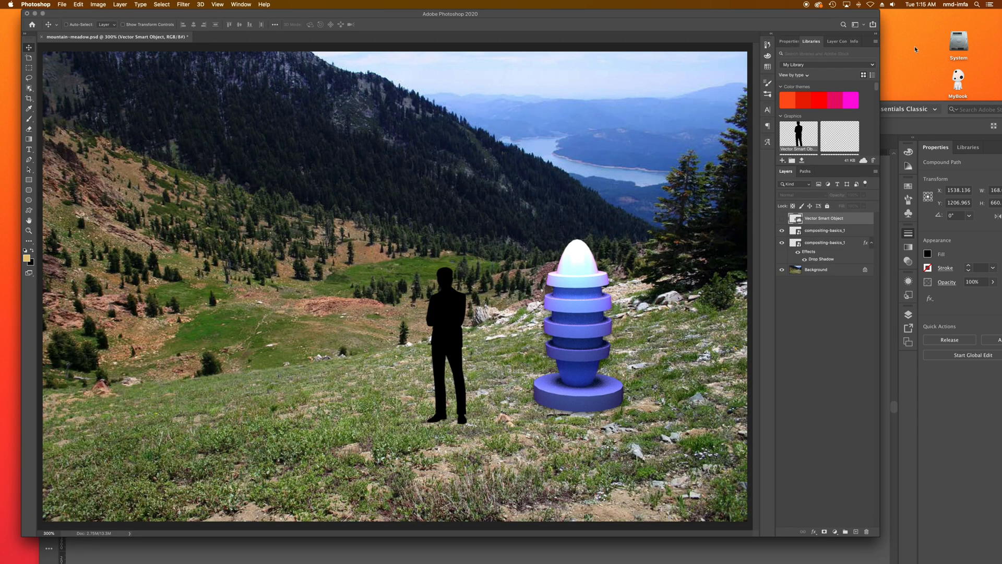
pyautogui.keyDown('alt'); pyautogui.click(899, 90); pyautogui.keyUp('alt')
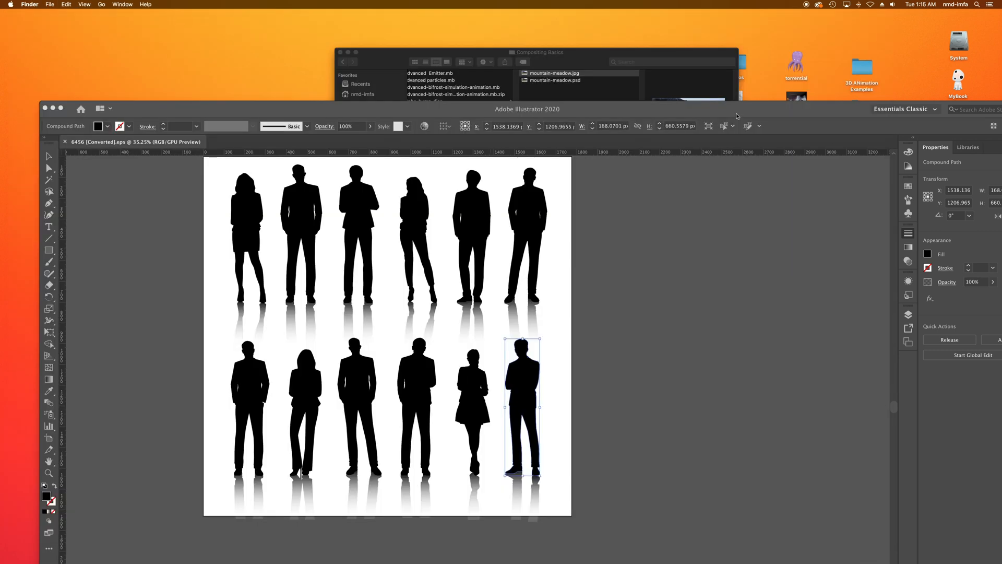
pyautogui.click(736, 112)
pyautogui.doubleClick(259, 111)
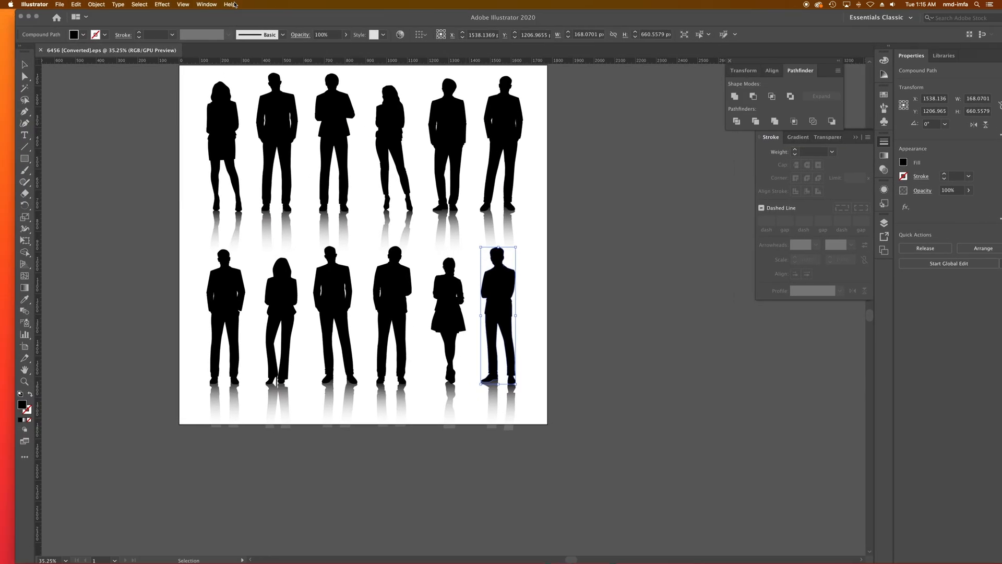
# - Create a new Illustrator document 1920 px wide and 1080 px high
pyautogui.click(59, 4)
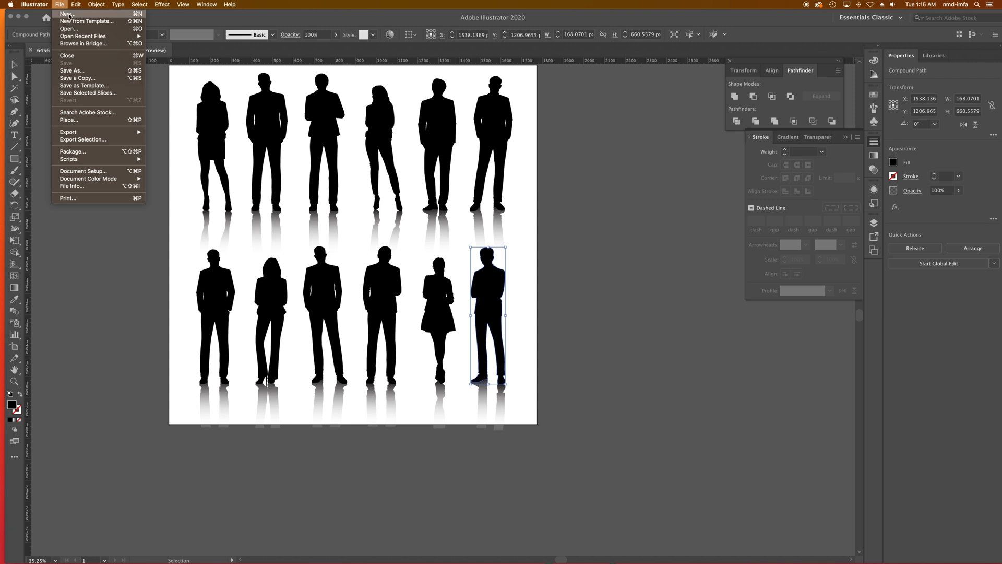
pyautogui.click(68, 14)
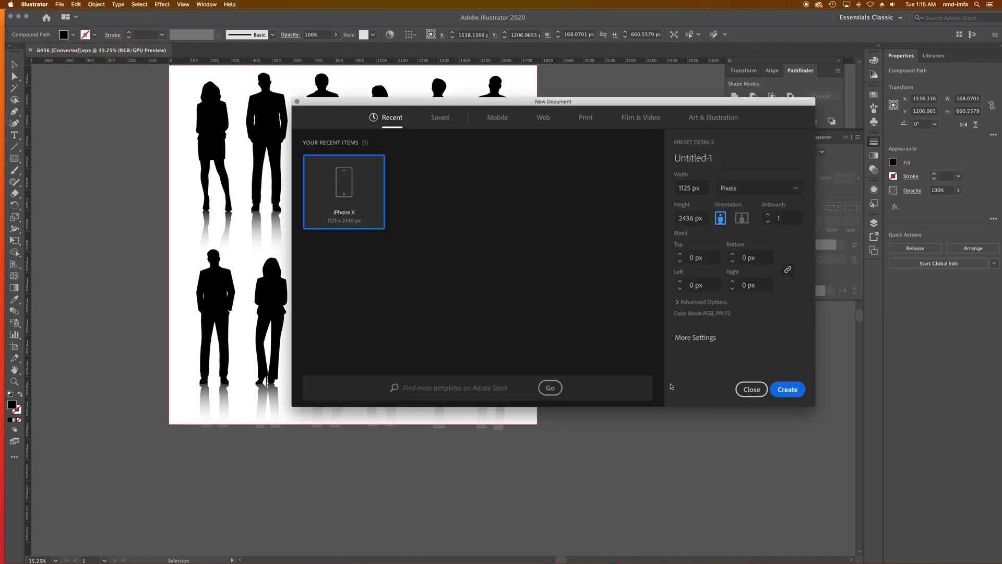
pyautogui.click(688, 186)
pyautogui.write('1920')
pyautogui.press('Tab')
pyautogui.write('108')
pyautogui.press('Escape')
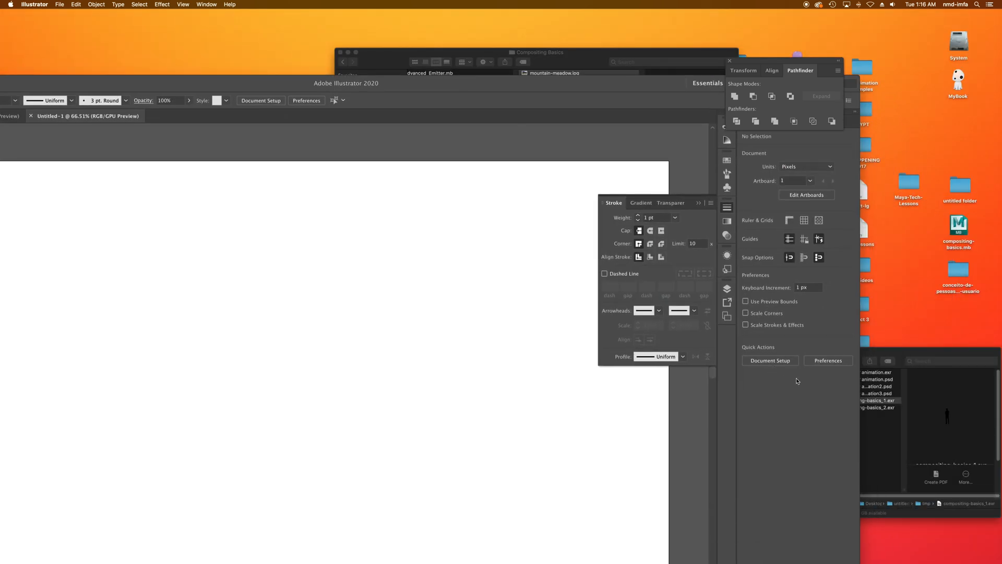
# - Try to place compositing-basics_2.exr from the tmp folder into the new Illustrator document
pyautogui.click(888, 412)
pyautogui.click(869, 408)
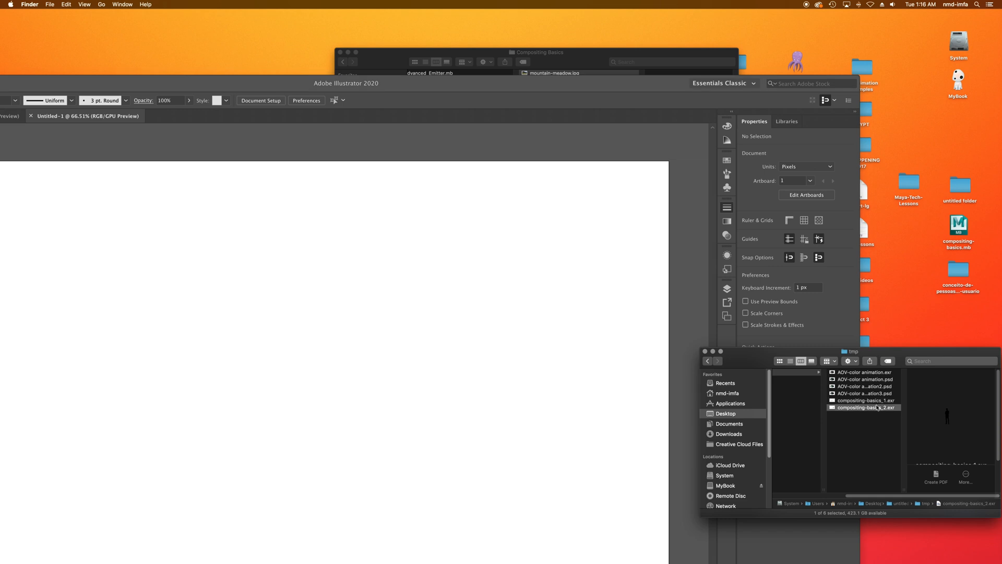
pyautogui.moveTo(870, 407); pyautogui.dragTo(282, 401)
pyautogui.click(449, 369)
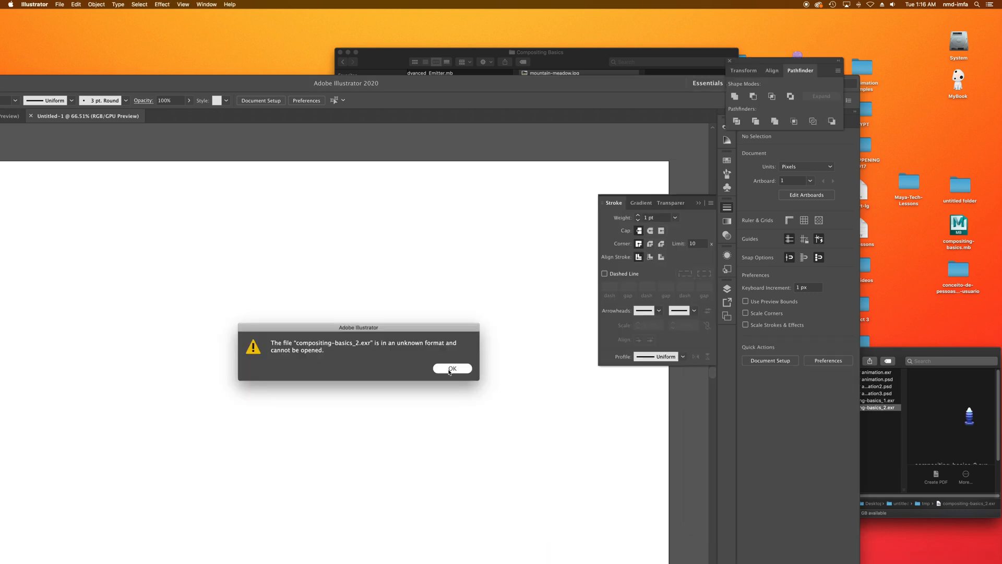
# - Return to Illustrator and reposition its window so the whole blank artboard is in view
pyautogui.click(886, 363)
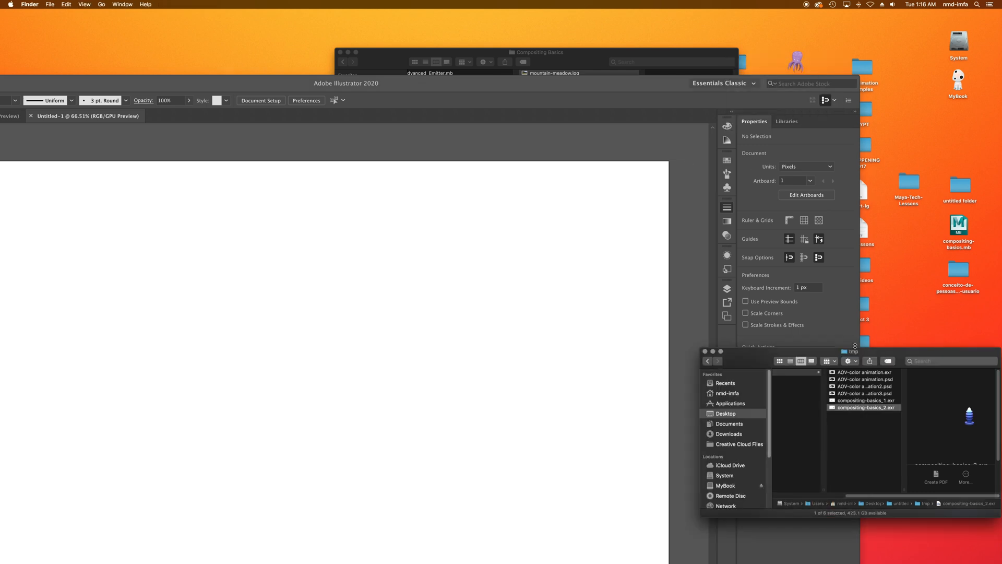
pyautogui.click(604, 100)
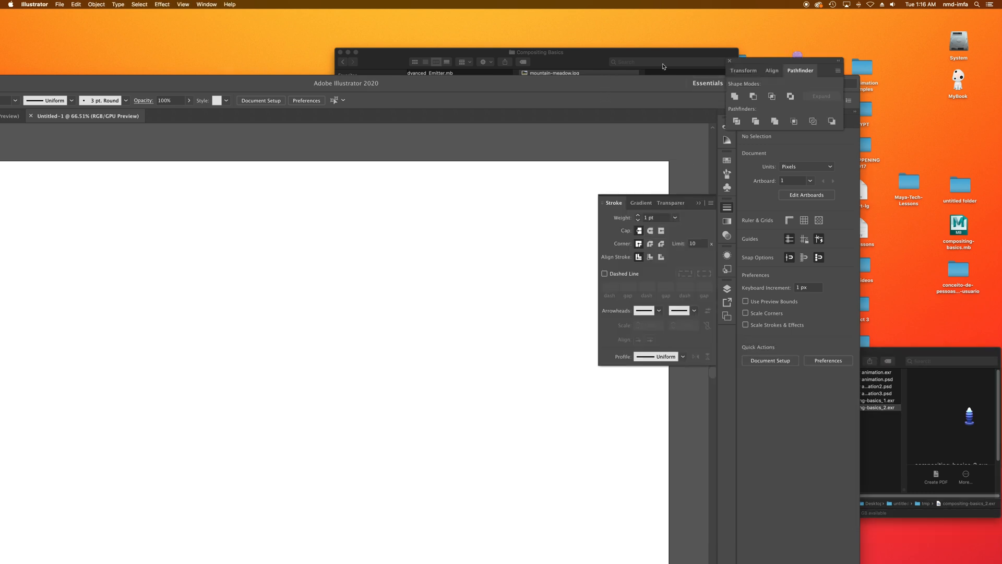
pyautogui.doubleClick(286, 87)
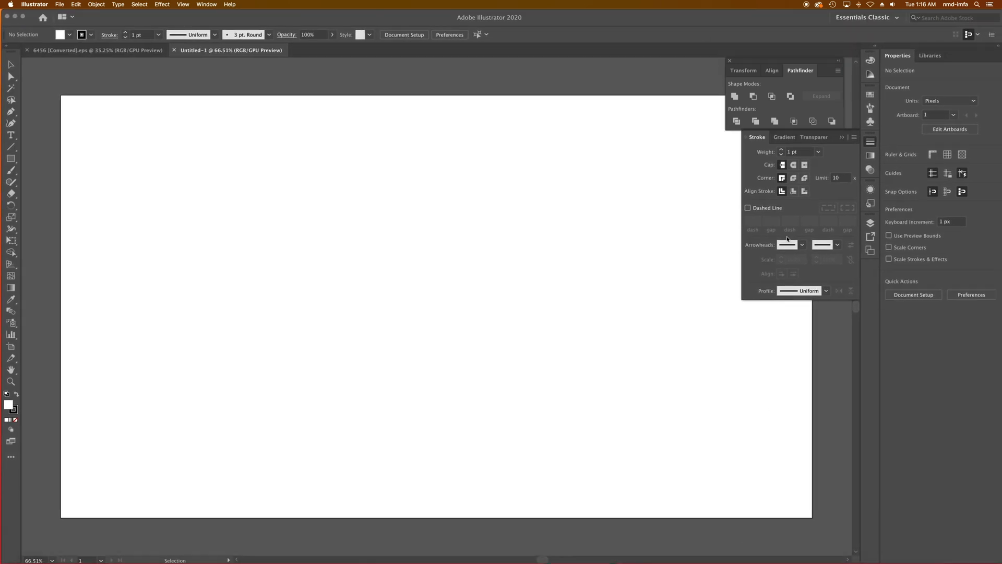
# - Close the floating Pathfinder and Stroke panels and switch to Photoshop
pyautogui.click(730, 60)
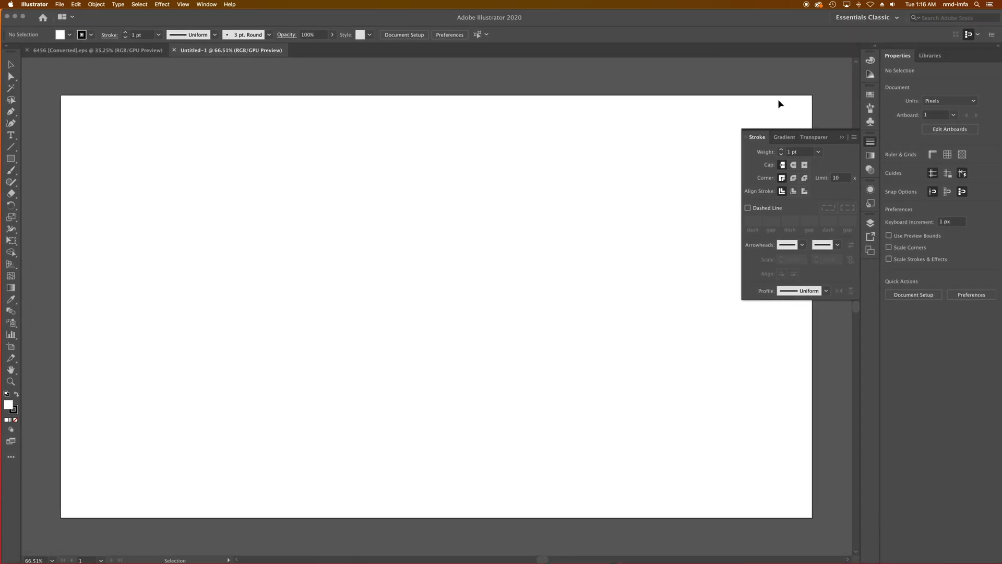
pyautogui.click(871, 142)
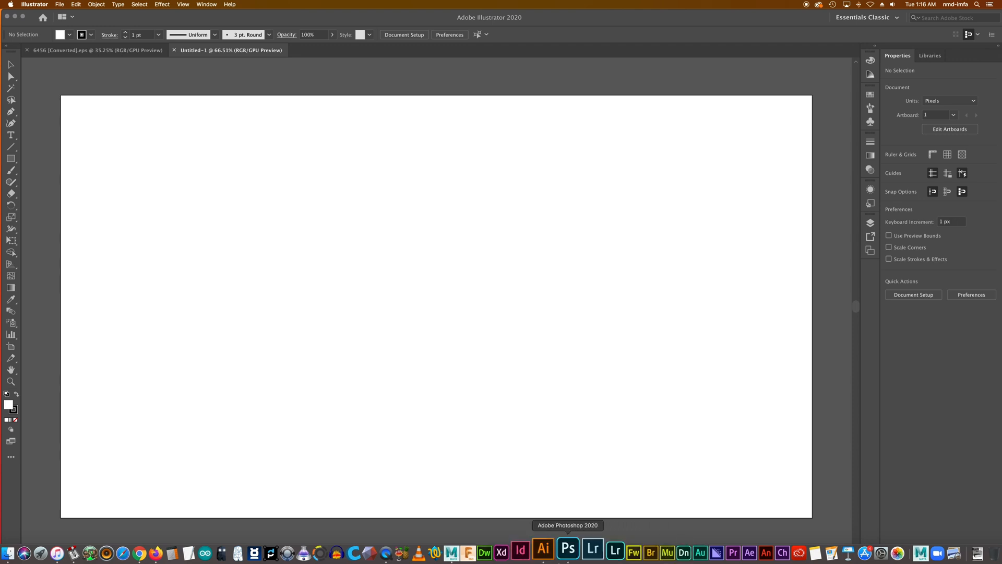
pyautogui.click(561, 554)
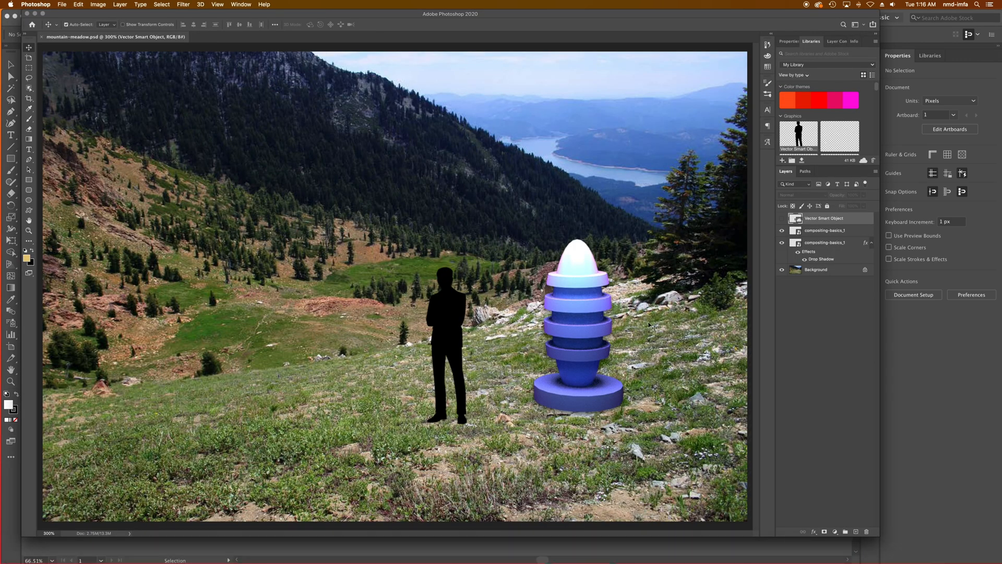
# - Hide the upper compositing-basics_1 layer with the man silhouette and select the lower compositing-basics_1 layer with the blue sculpture
pyautogui.click(817, 242)
pyautogui.click(794, 230)
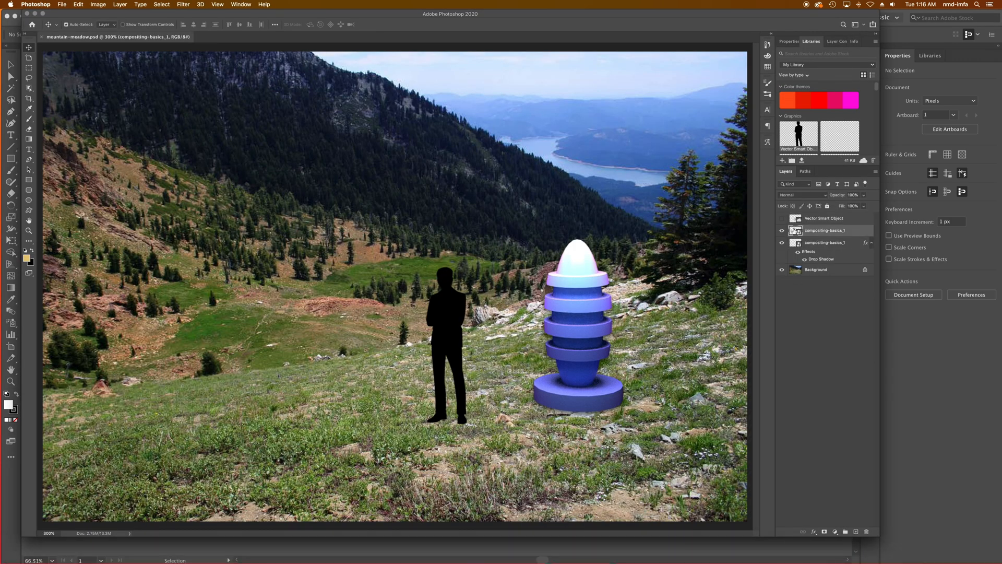
pyautogui.click(782, 231)
pyautogui.click(781, 231)
pyautogui.click(782, 231)
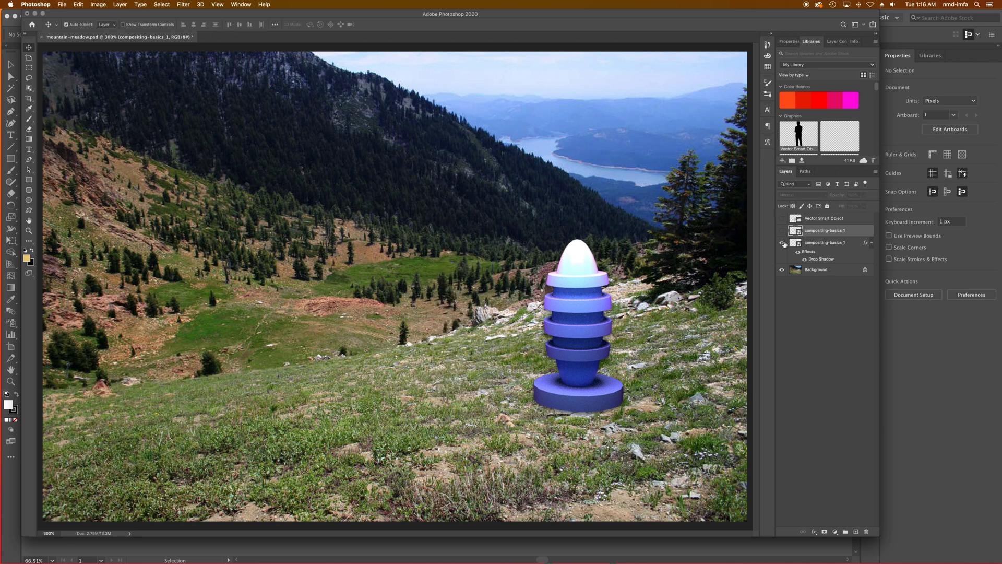
pyautogui.click(782, 244)
pyautogui.click(782, 243)
pyautogui.click(818, 244)
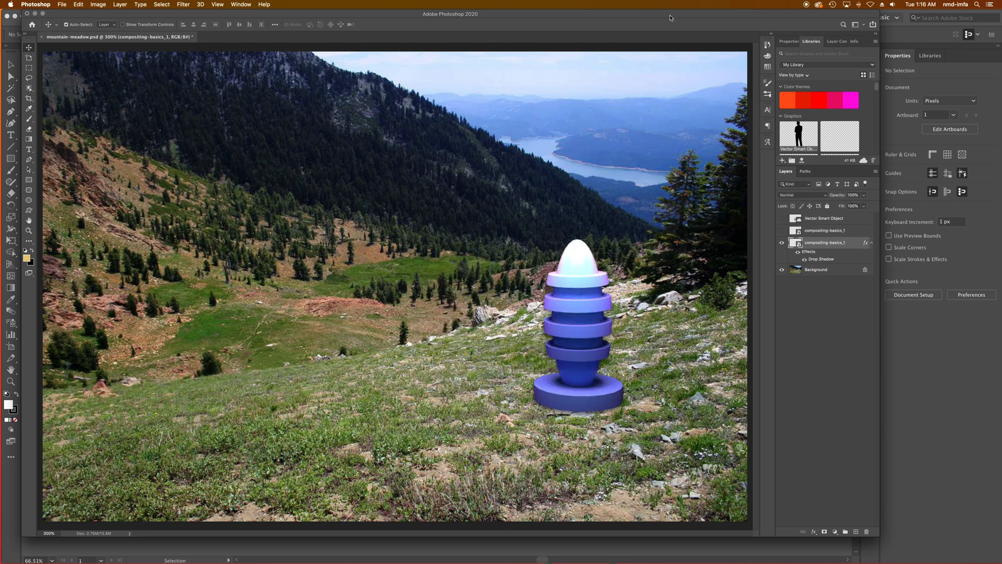
# - Uncover the Illustrator artboard beside Photoshop and try to transfer the sculpture layer directly into it
pyautogui.moveTo(669, 16); pyautogui.dragTo(348, 25)
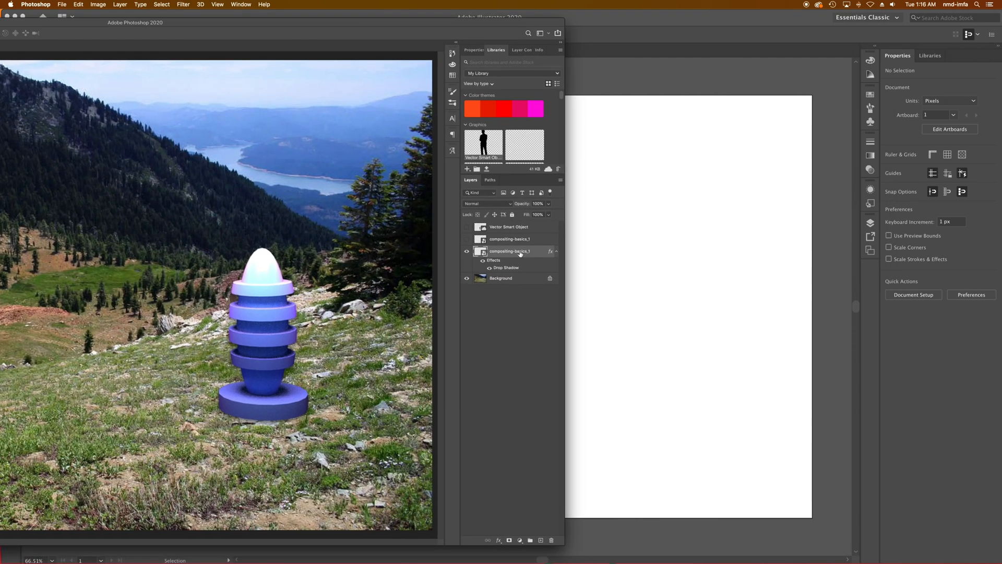
pyautogui.moveTo(520, 254); pyautogui.dragTo(653, 265)
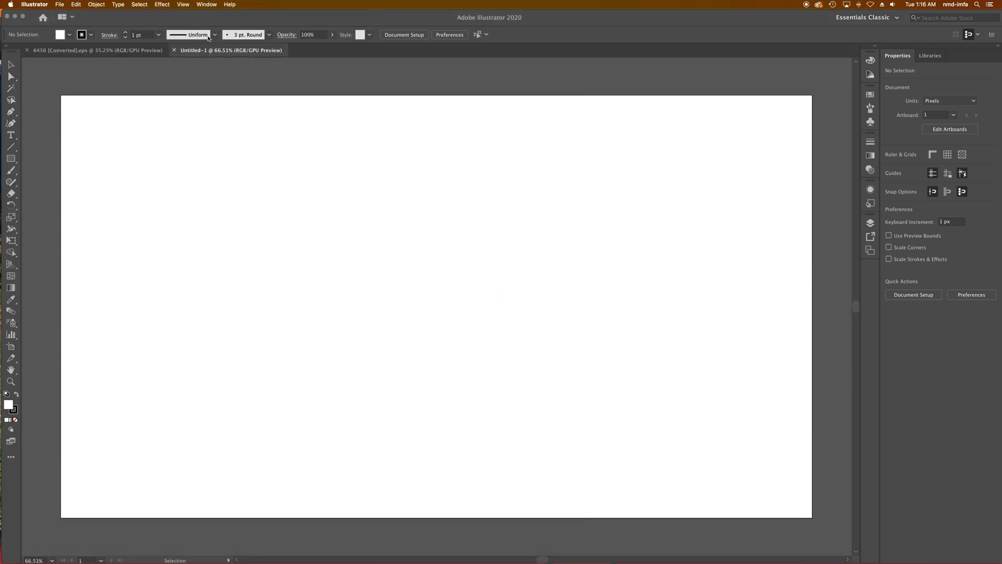
# - Copy the sculpture's selected pixels from its Photoshop layer and paste them into the blank Illustrator document
pyautogui.moveTo(216, 16); pyautogui.dragTo(322, 15)
pyautogui.click(63, 22)
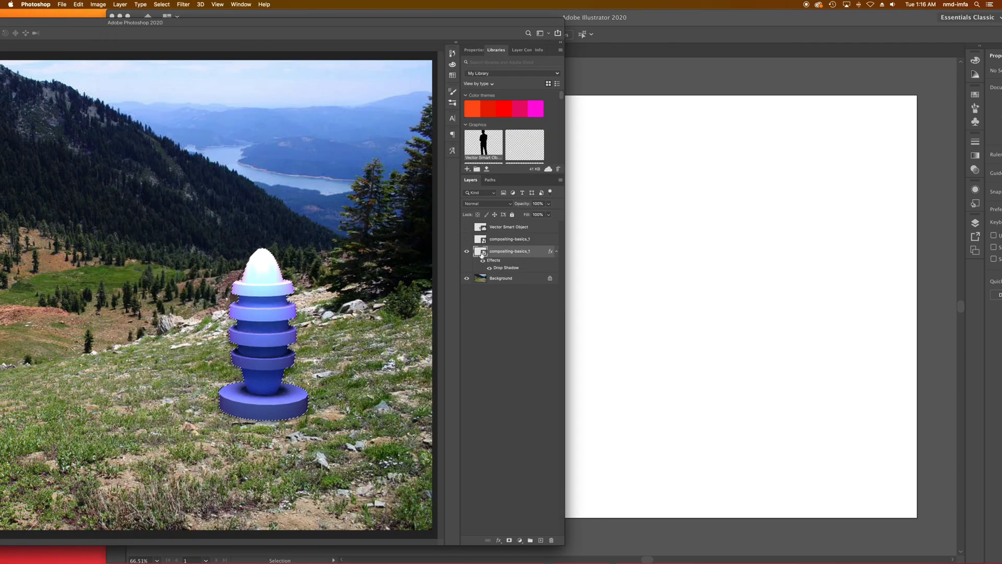
pyautogui.click(667, 231)
pyautogui.press('super+v')
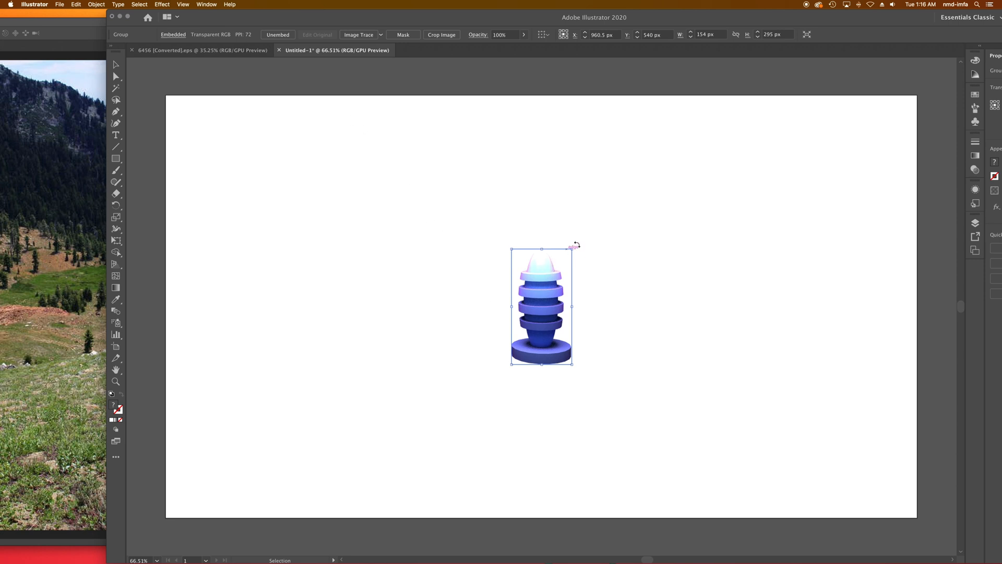
# - Enlarge the pasted sculpture proportionally to about 194 × 384 px and place it slightly left of and below the artboard's centre
pyautogui.moveTo(571, 249); pyautogui.dragTo(575, 241)
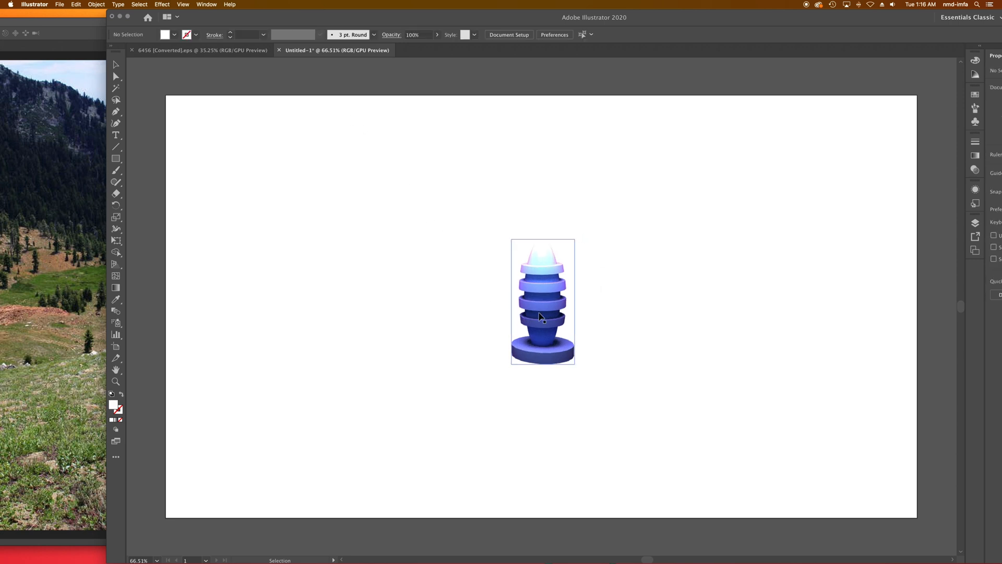
pyautogui.moveTo(553, 315); pyautogui.dragTo(503, 342)
pyautogui.click(544, 336)
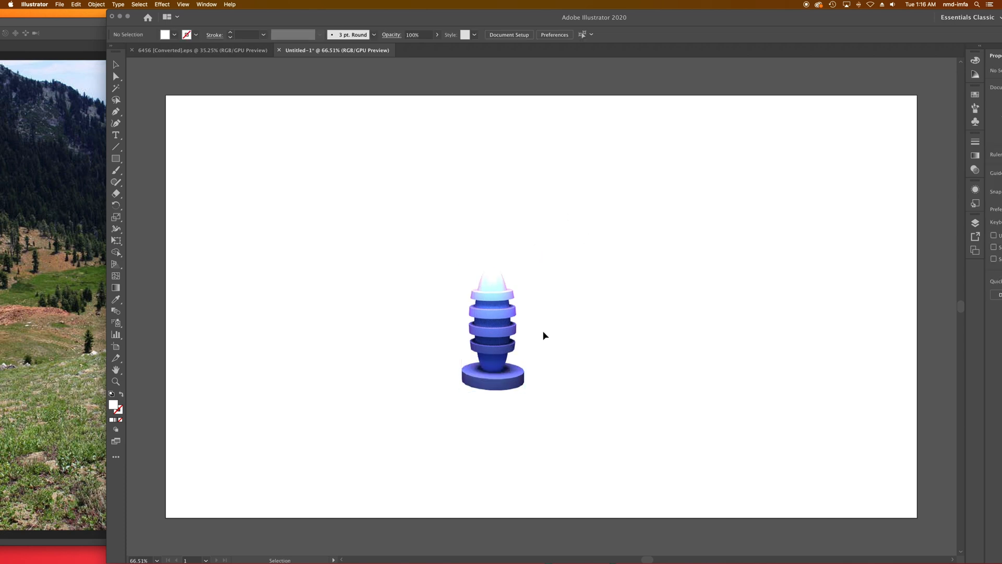
pyautogui.click(513, 293)
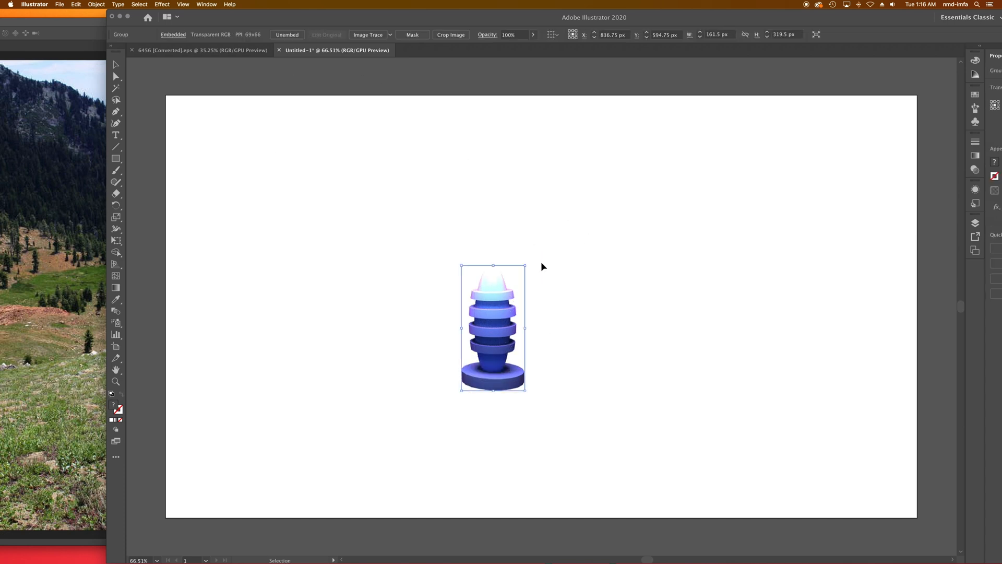
pyautogui.moveTo(525, 266); pyautogui.dragTo(539, 240)
pyautogui.press('super+z')
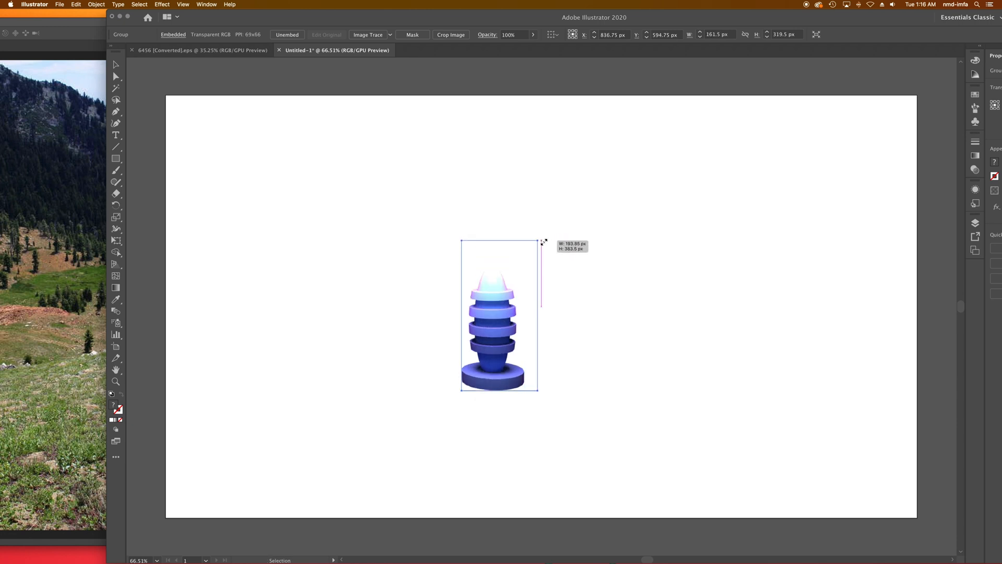
pyautogui.click(354, 245)
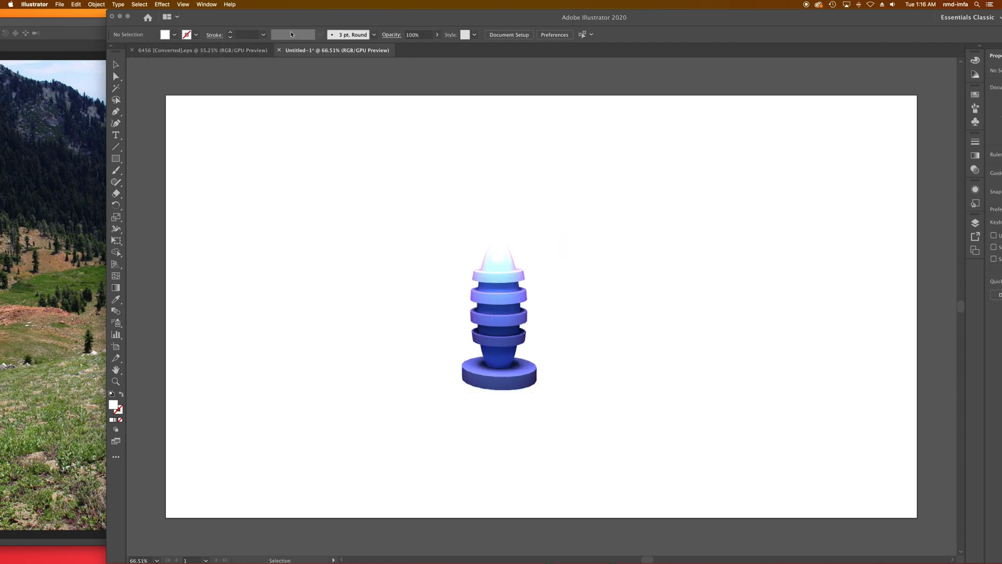
# - Create an area text frame about 347 × 65 px in the artboard's upper-left corner reading "This is a new modern Sculpture"
pyautogui.moveTo(300, 18); pyautogui.dragTo(208, 3)
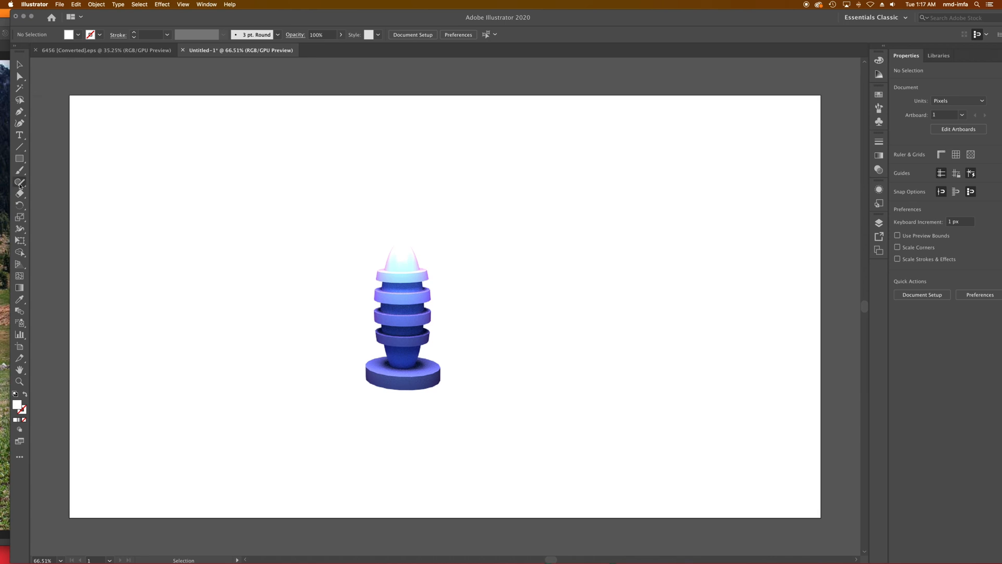
pyautogui.click(21, 135)
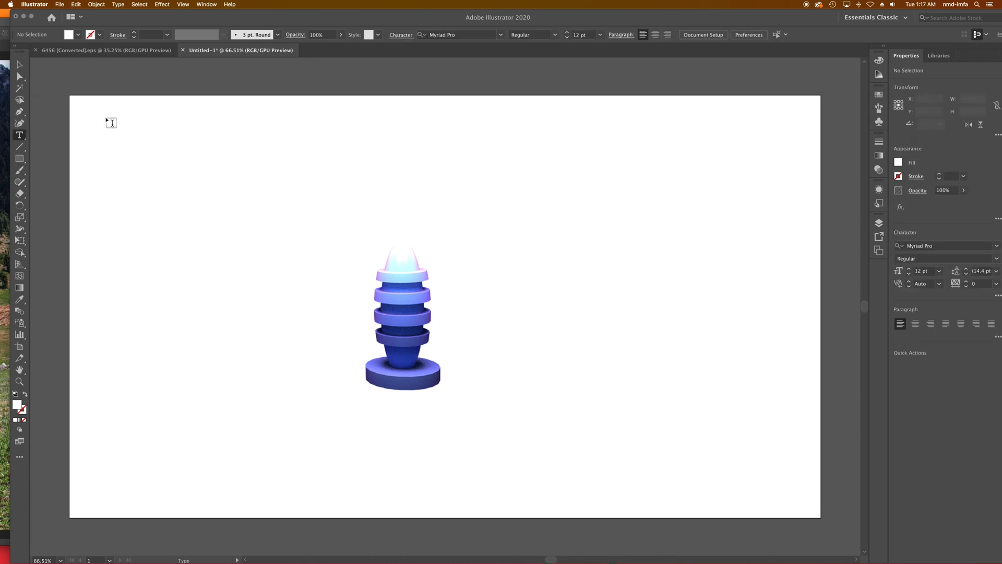
pyautogui.moveTo(99, 114); pyautogui.dragTo(236, 140)
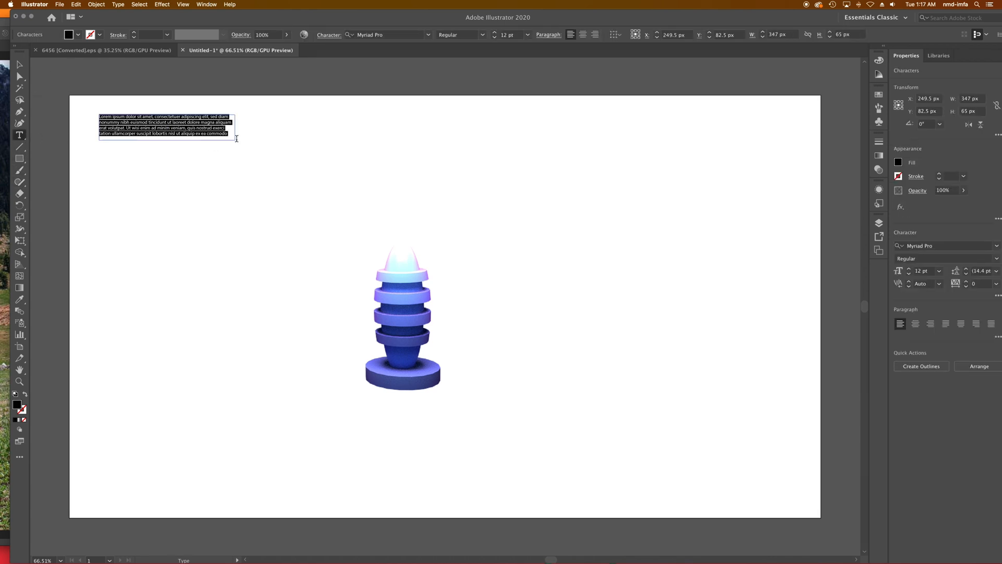
pyautogui.write('This is a new modern Sculpture')
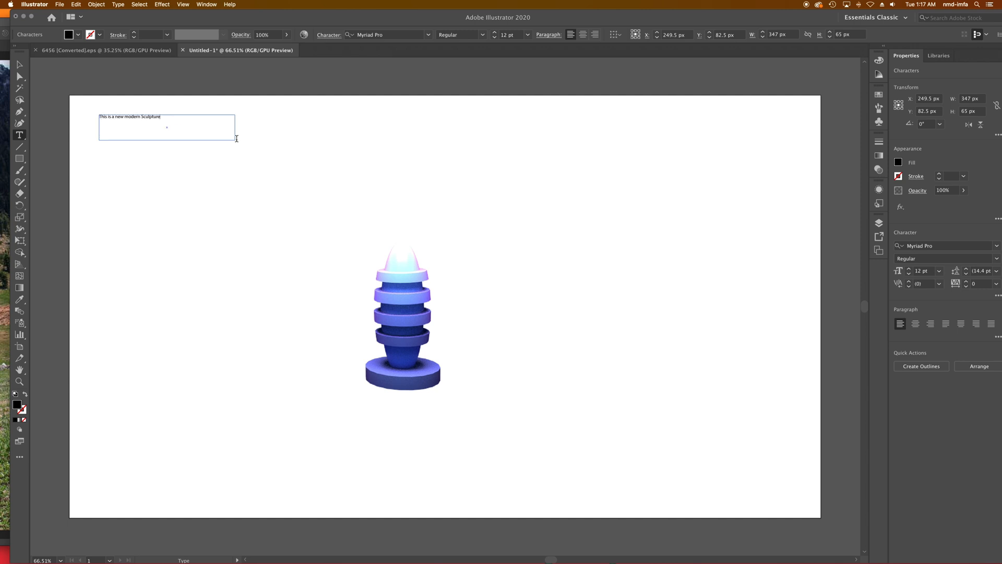
# - Format the whole sculpture title in Helvetica Bold at 21 pt
pyautogui.press('super+a')
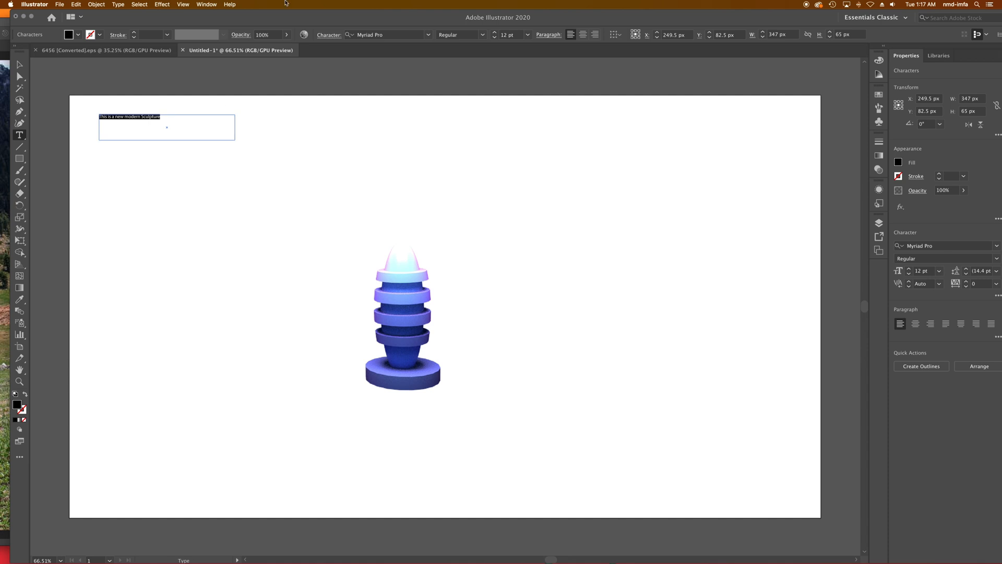
pyautogui.click(409, 32)
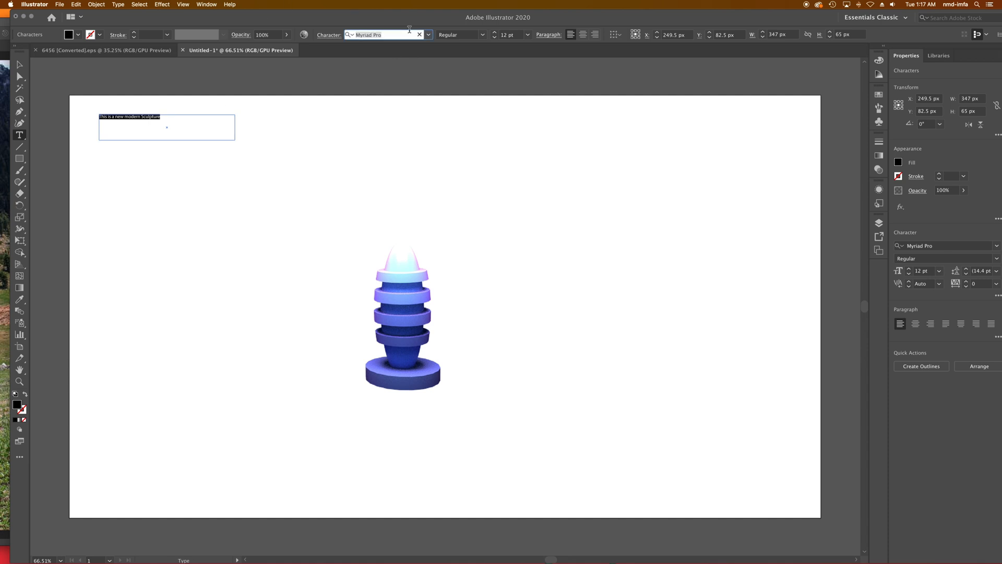
pyautogui.write('helv')
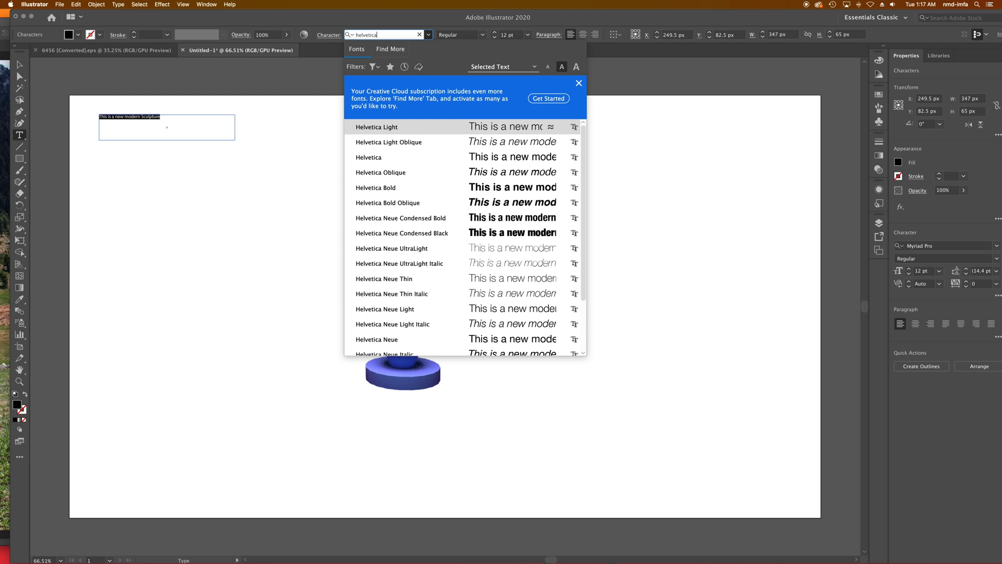
pyautogui.write('etica')
pyautogui.press('Down')
pyautogui.press('Down')
pyautogui.press('Down')
pyautogui.press('Down')
pyautogui.press('Return')
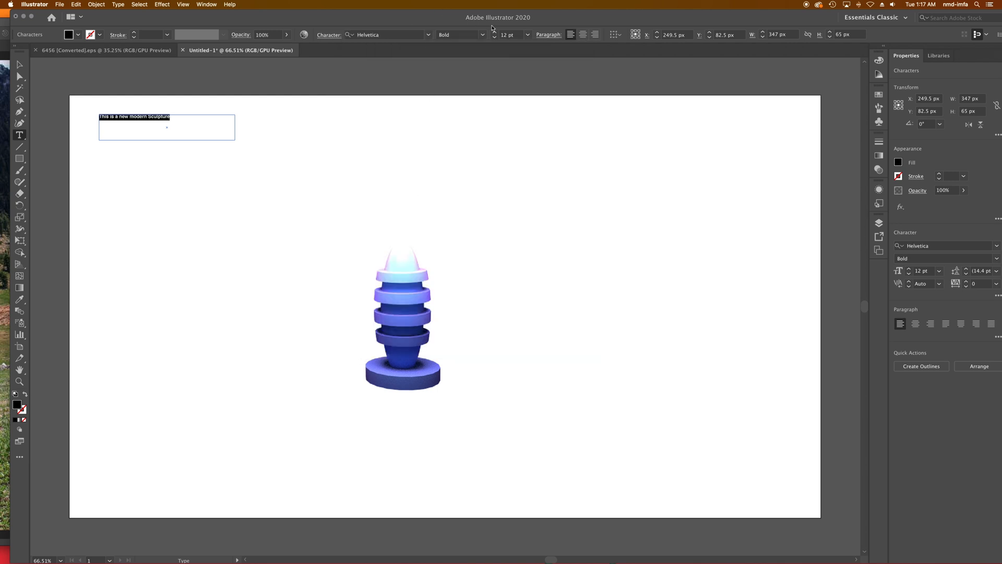
pyautogui.click(528, 34)
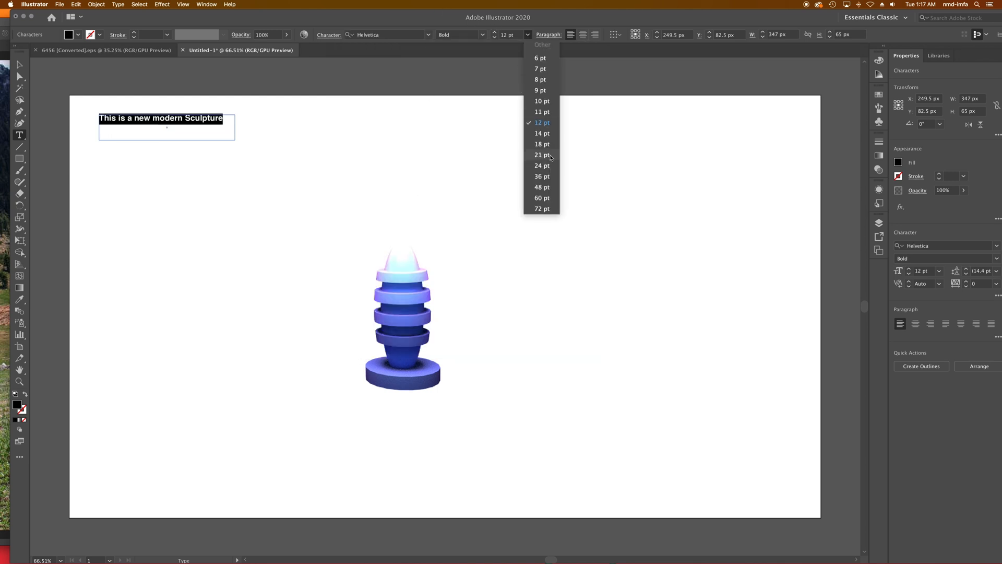
pyautogui.click(550, 156)
# - Extend the title's text frame to 100 px high and add the lines "v.1" and "6/16/2020" below the title
pyautogui.click(223, 117)
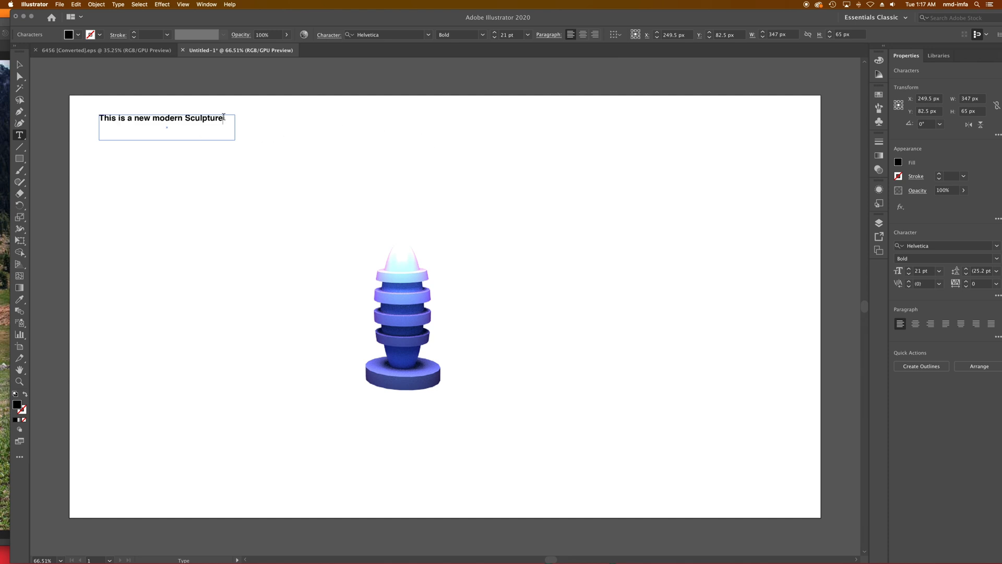
pyautogui.press('Escape')
pyautogui.keyDown('super'); pyautogui.moveTo(235, 141); pyautogui.dragTo(235, 153); pyautogui.keyUp('super')
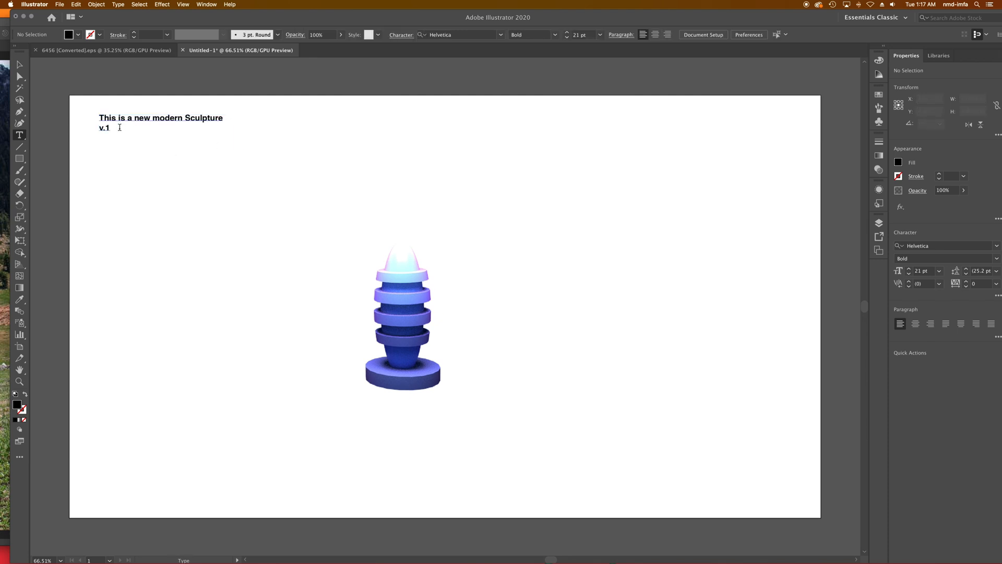
pyautogui.click(119, 127)
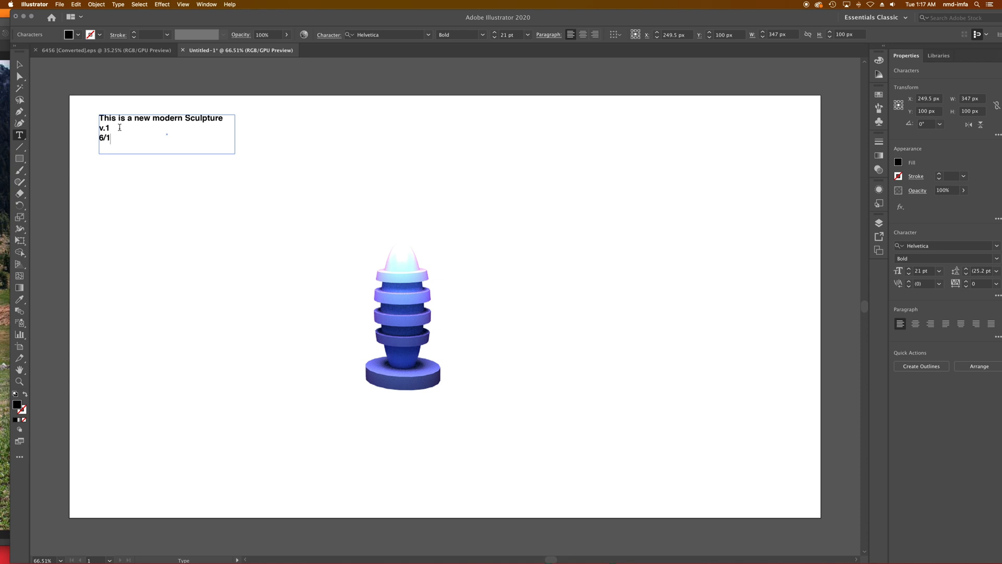
pyautogui.write('6/16/2020')
# - Set the "v.1" and "6/16/2020" lines to a non-bold Helvetica style, leaving text editing
pyautogui.moveTo(118, 141); pyautogui.dragTo(80, 128)
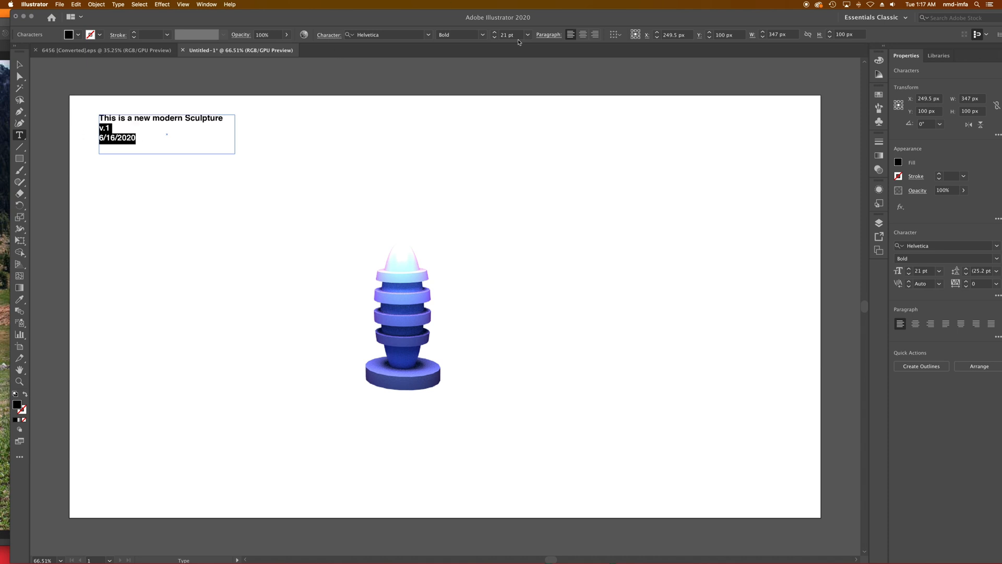
pyautogui.click(483, 35)
pyautogui.click(473, 65)
pyautogui.click(17, 64)
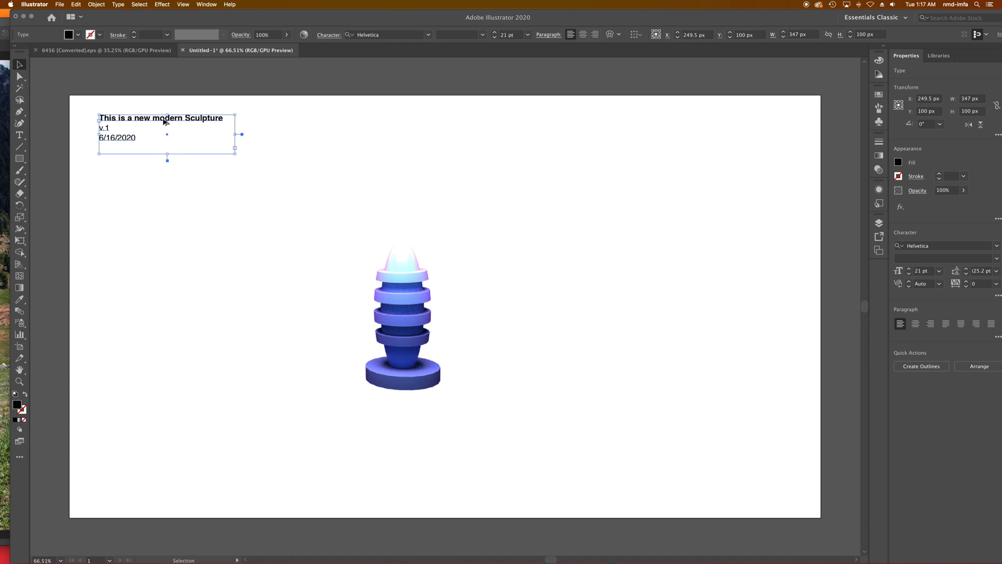
pyautogui.keyDown('alt'); pyautogui.moveTo(165, 122); pyautogui.dragTo(433, 487); pyautogui.keyUp('alt')
pyautogui.press('y')
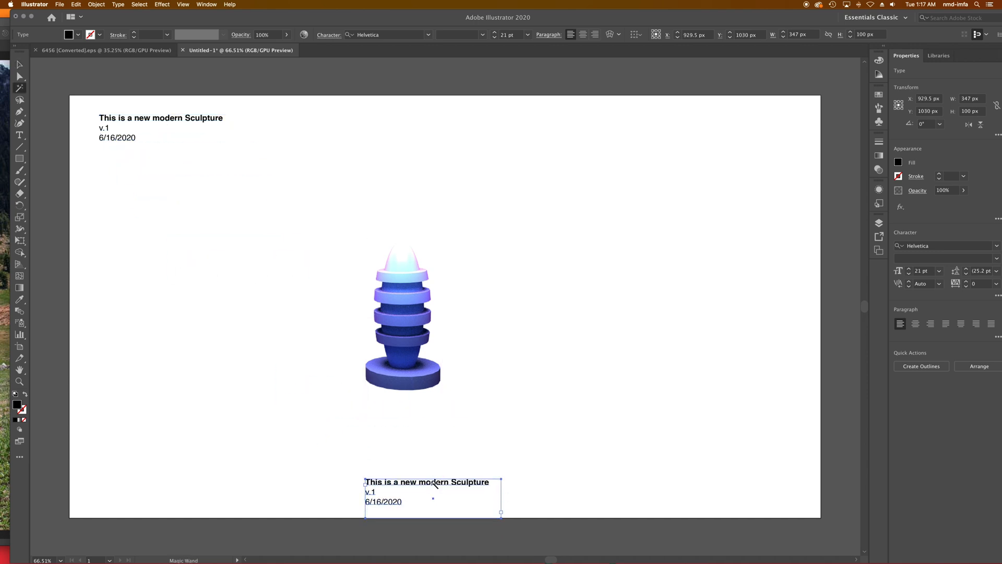
pyautogui.press('t')
pyautogui.tripleClick(388, 485)
pyautogui.press('super+a')
pyautogui.write('w')
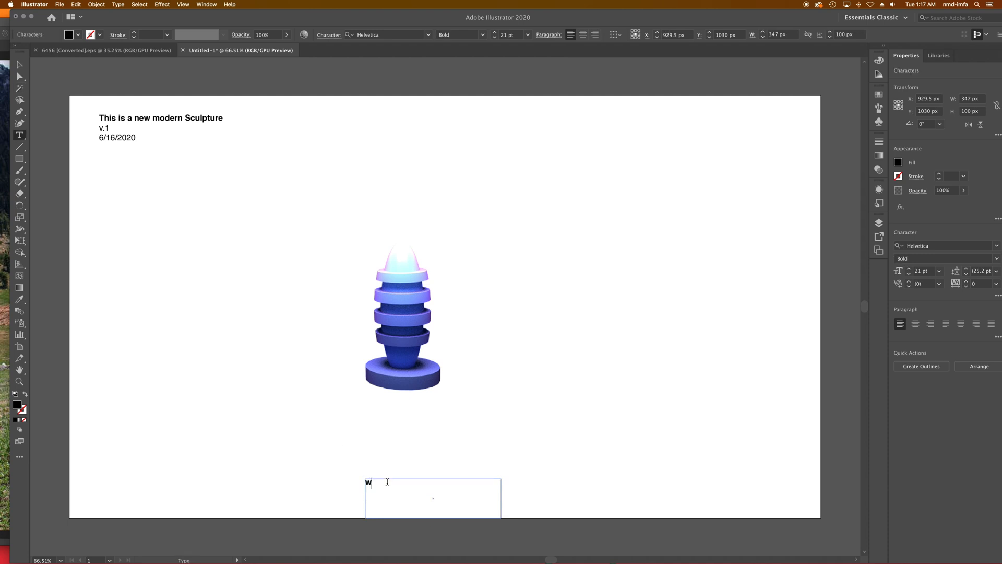
pyautogui.write('ww.website.com')
pyautogui.press('Escape')
pyautogui.moveTo(407, 482); pyautogui.dragTo(425, 488)
pyautogui.moveTo(398, 334); pyautogui.dragTo(452, 316)
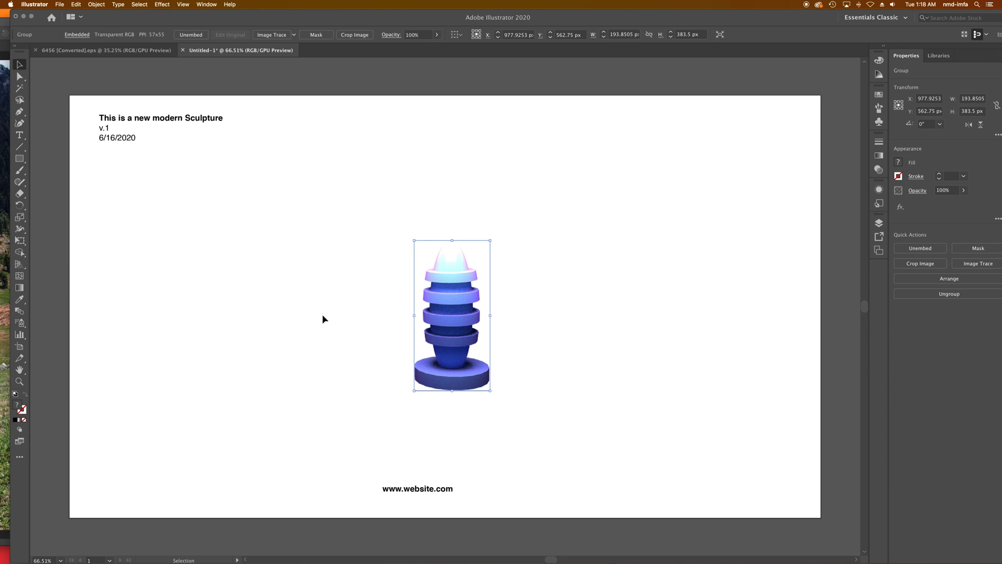
# - Draw a diagonal line about 187 × 172 px rising rightward from the sculpture's top ring and give it a cyan stroke
pyautogui.click(22, 148)
pyautogui.moveTo(477, 267); pyautogui.dragTo(550, 200)
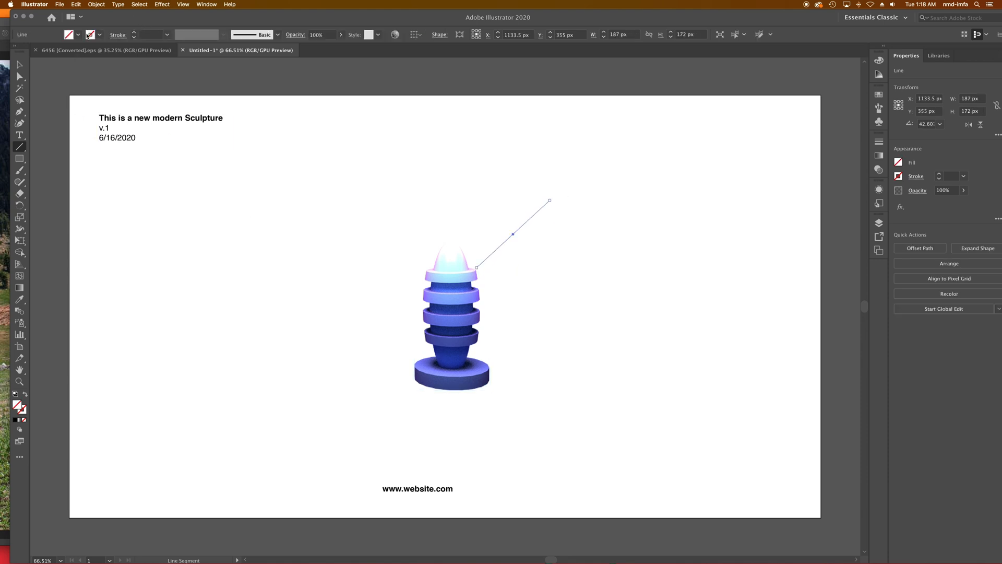
pyautogui.click(88, 35)
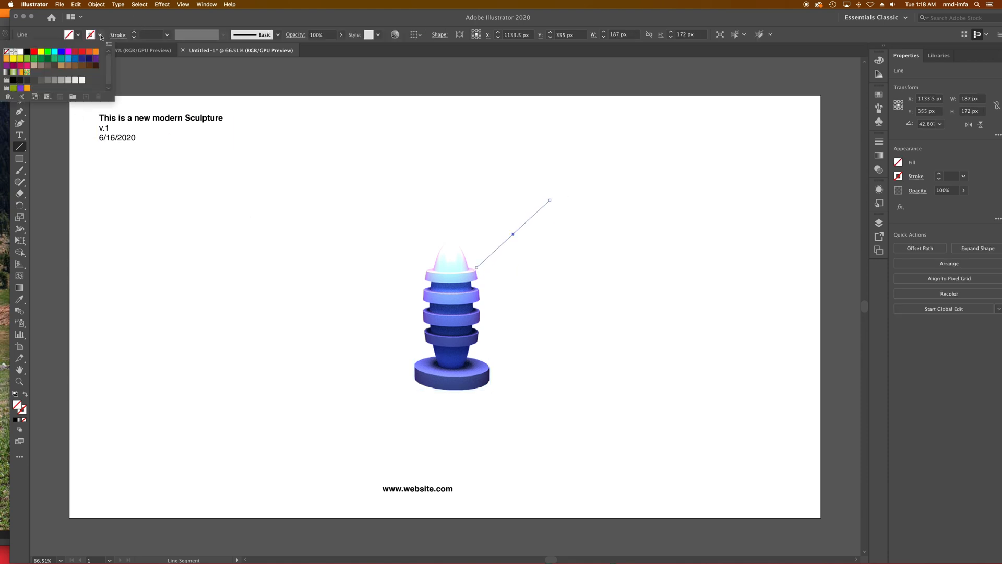
pyautogui.click(54, 51)
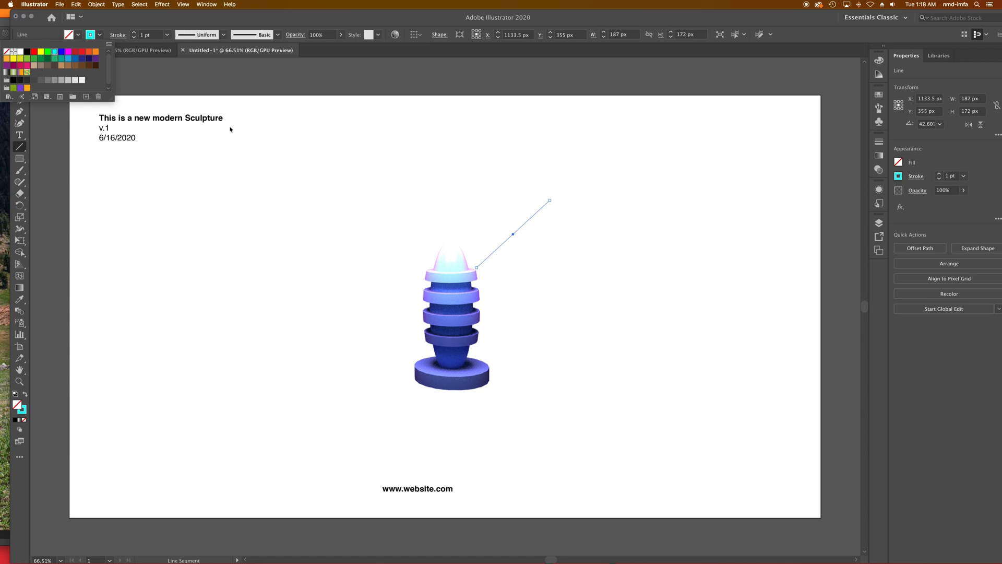
# - Make the diagonal line dashed with a 3 pt dash length
pyautogui.click(151, 36)
pyautogui.click(879, 142)
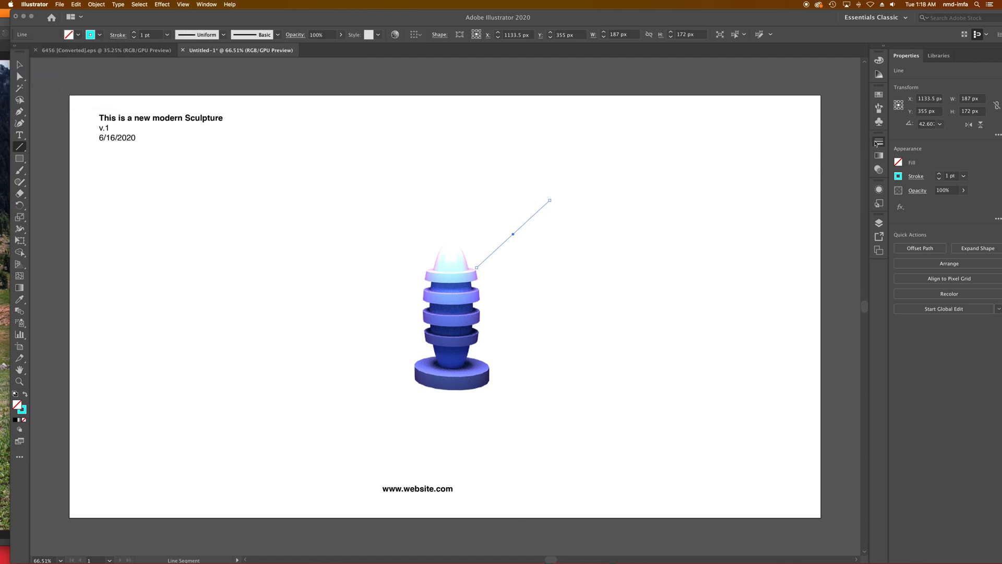
pyautogui.click(756, 209)
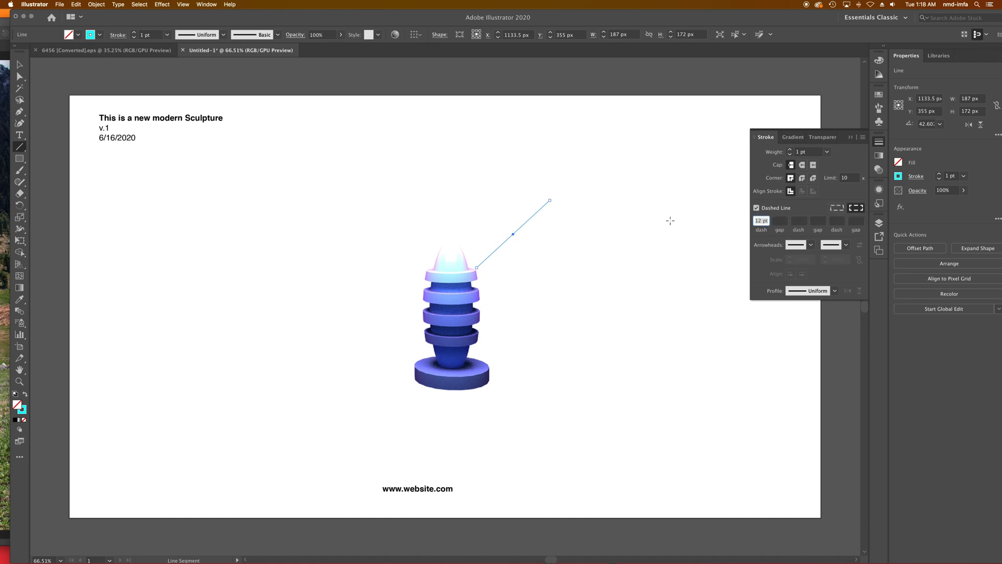
pyautogui.write('3')
pyautogui.press('Return')
pyautogui.click(19, 67)
pyautogui.click(258, 231)
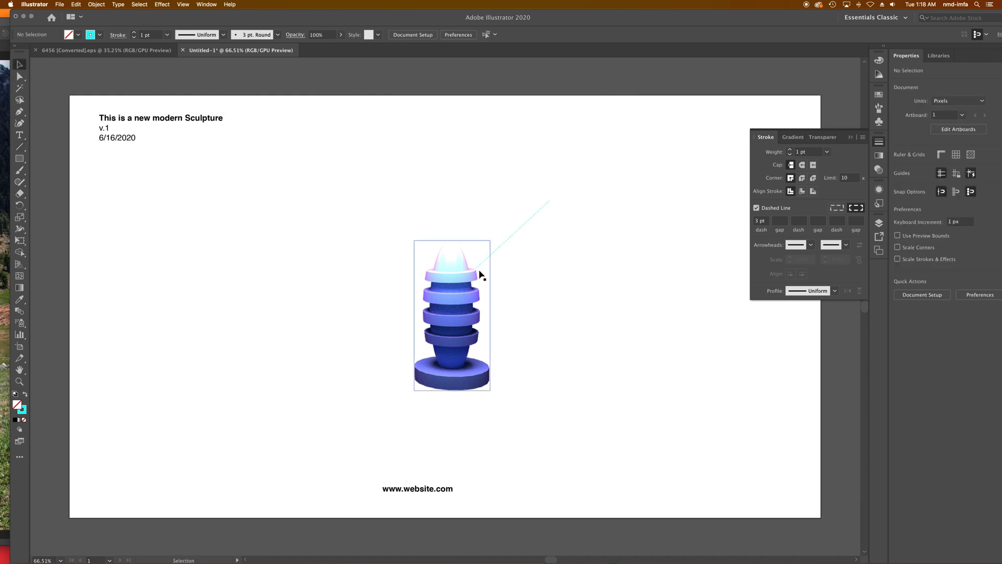
# - Change the dashed line's stroke to a darker blue swatch
pyautogui.click(507, 239)
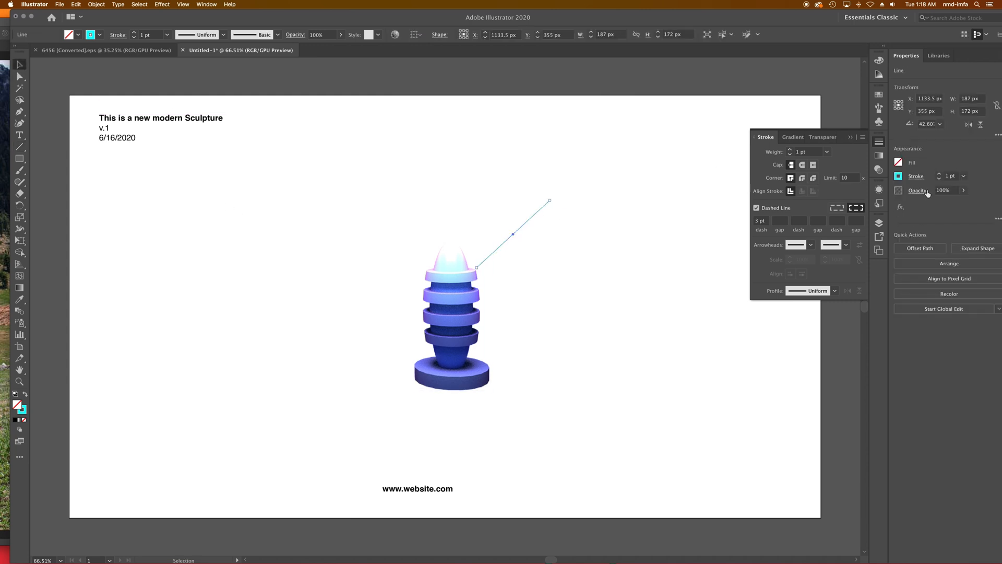
pyautogui.click(91, 35)
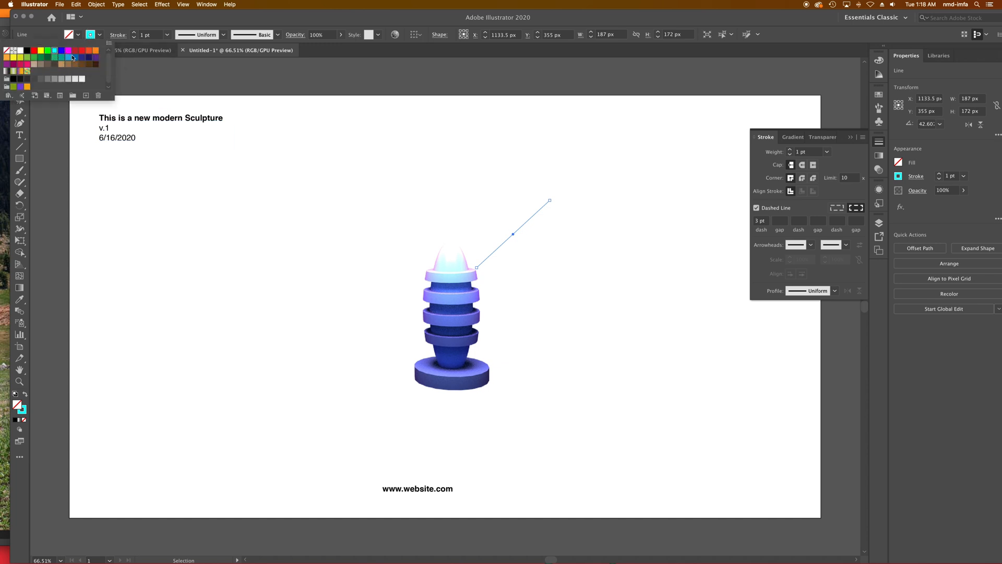
pyautogui.click(75, 60)
pyautogui.click(320, 250)
pyautogui.click(596, 232)
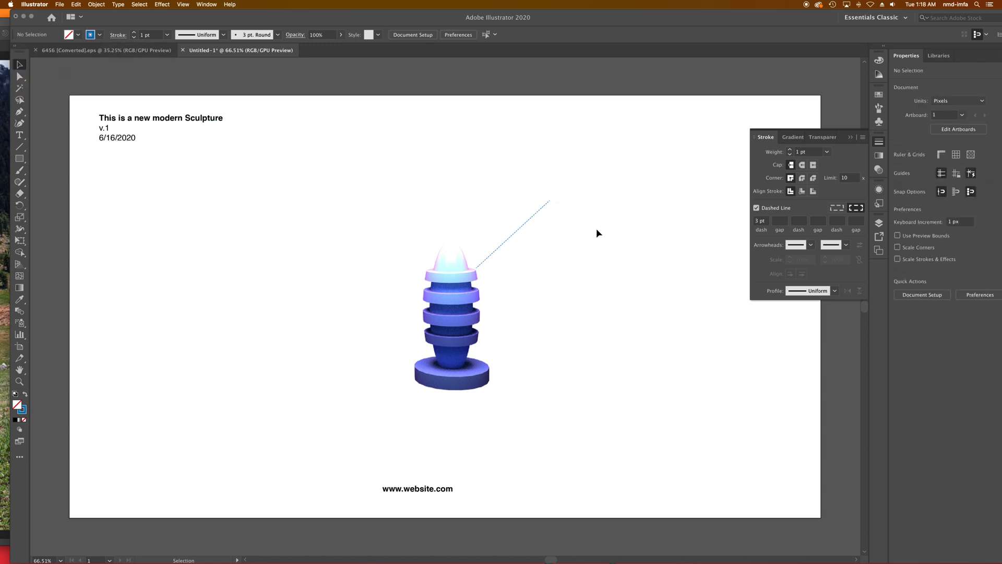
# - Add an "Aerodynamic fins" text box about 268 × 44 px at the dashed line's upper end and give its text a blue fill
pyautogui.click(19, 135)
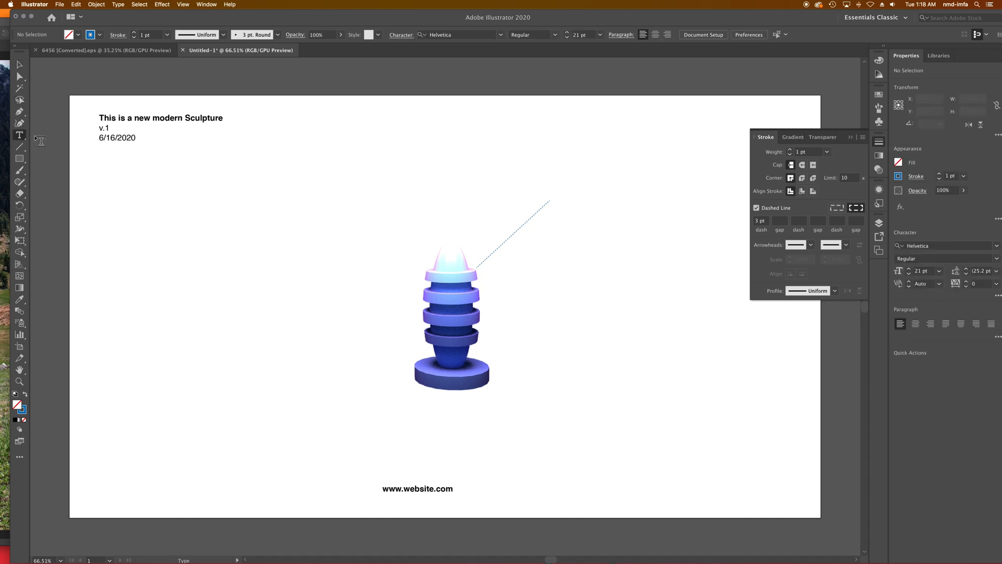
pyautogui.moveTo(553, 194); pyautogui.dragTo(658, 212)
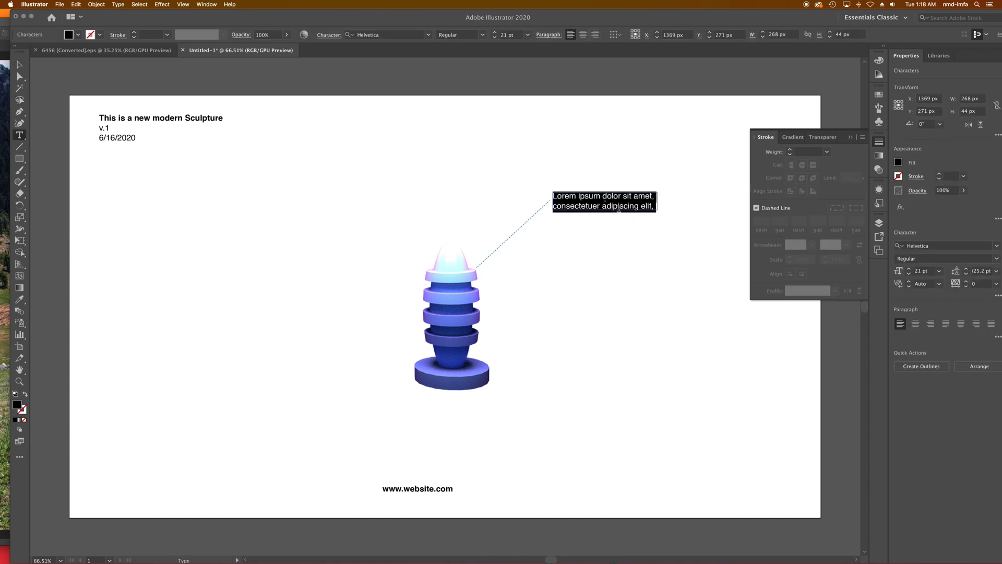
pyautogui.write('A')
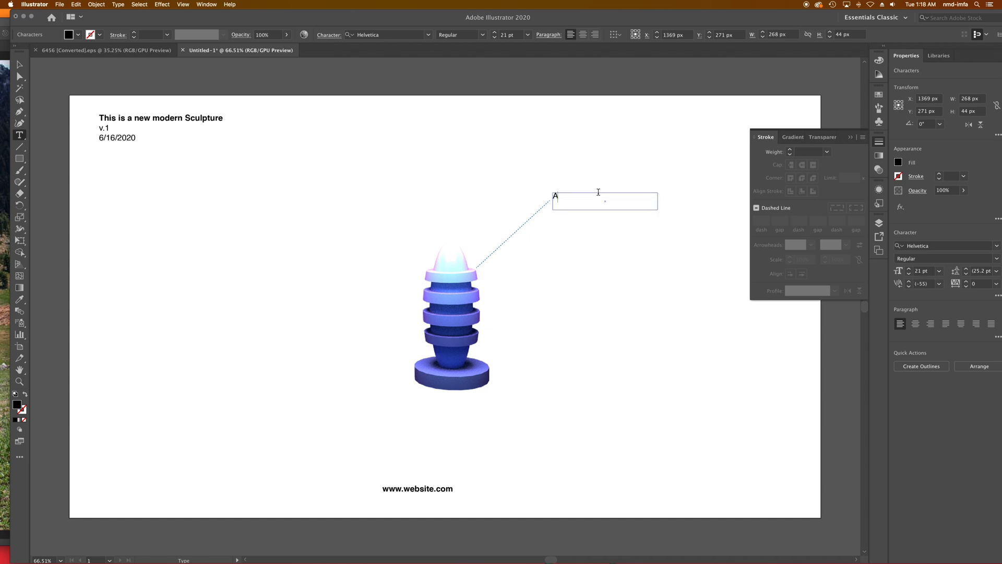
pyautogui.write('erodynamic fins')
pyautogui.click(19, 64)
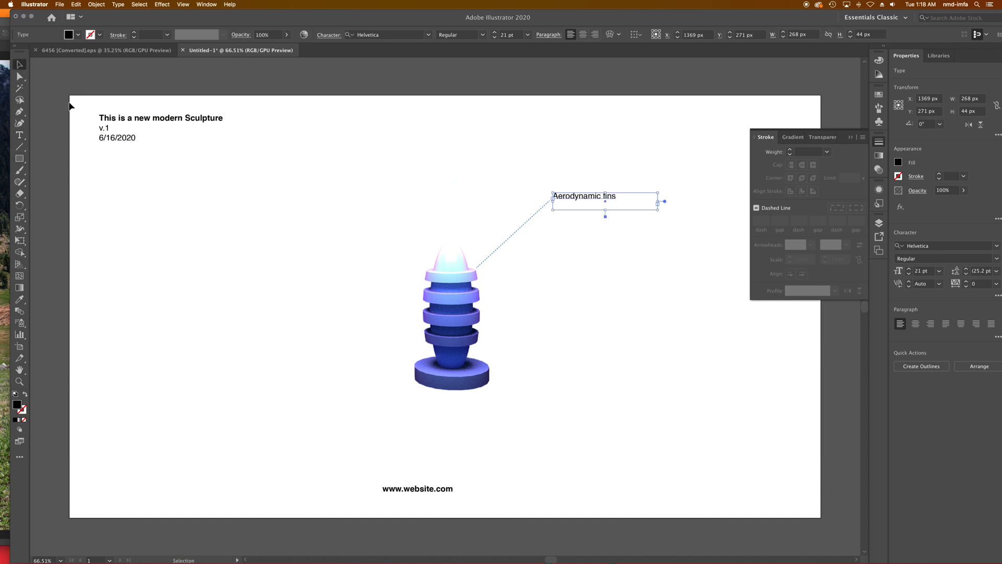
pyautogui.click(78, 35)
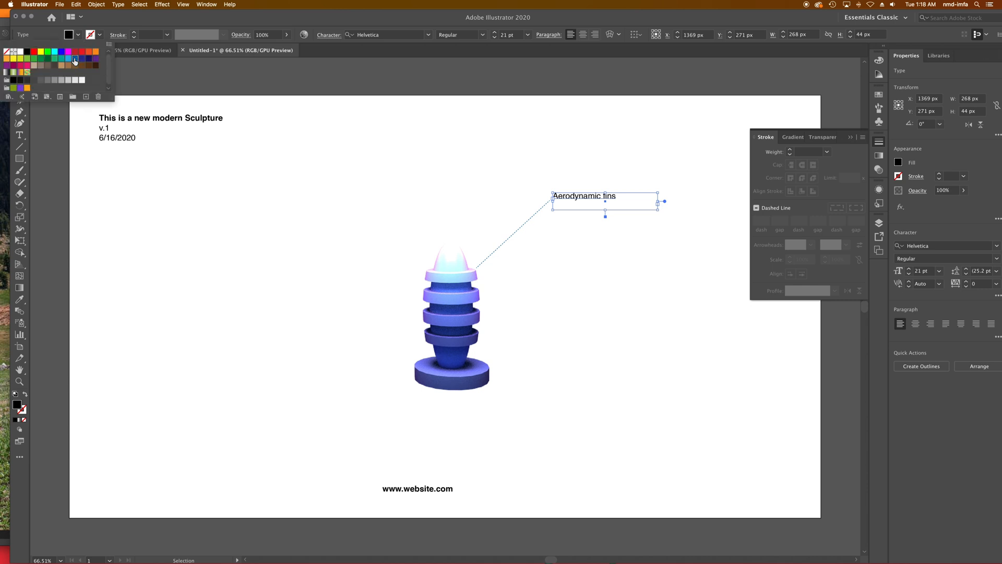
pyautogui.click(75, 61)
pyautogui.click(515, 193)
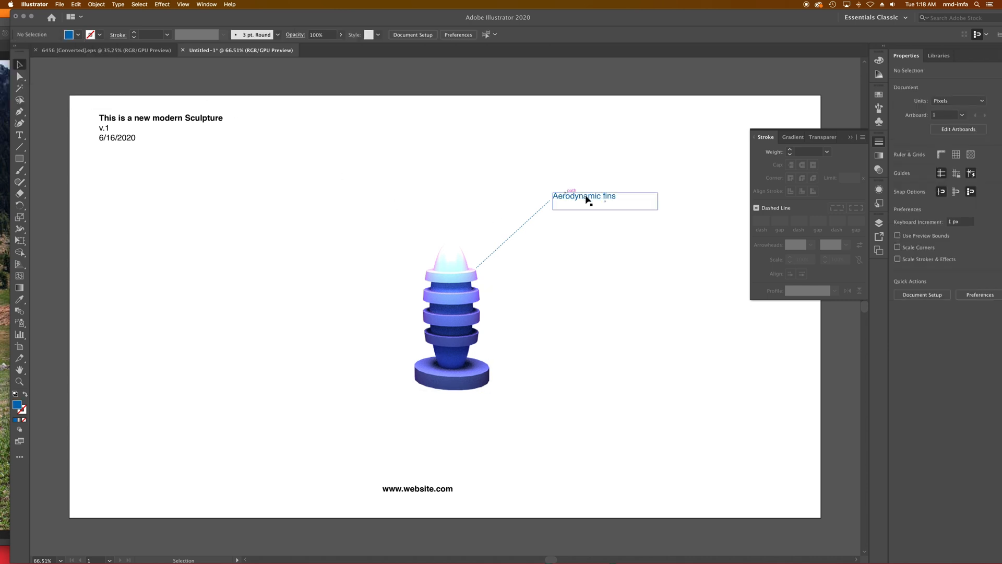
# - Add the Arrow 1 arrowhead to the dashed line's end at the sculpture's top ring
pyautogui.click(501, 249)
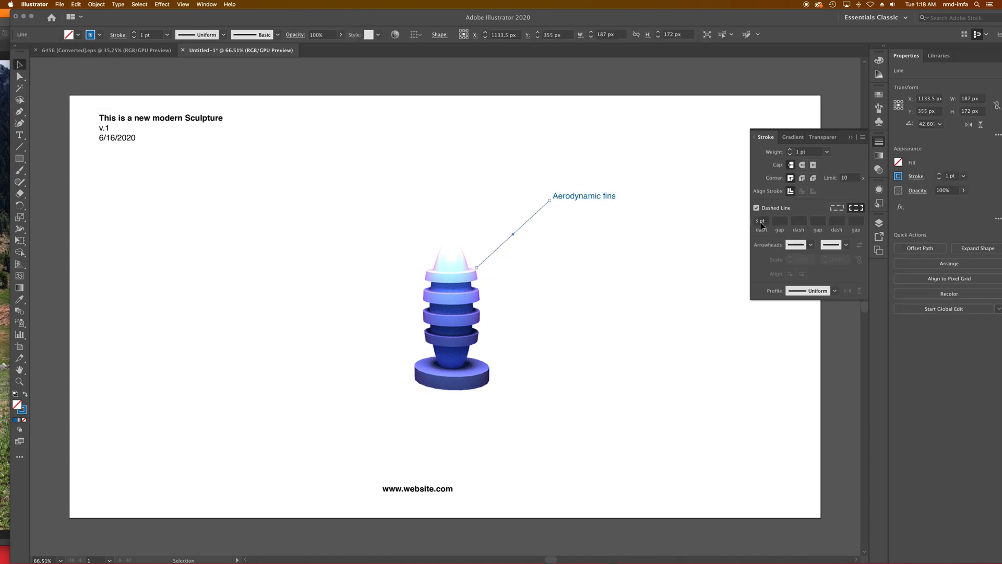
pyautogui.click(811, 246)
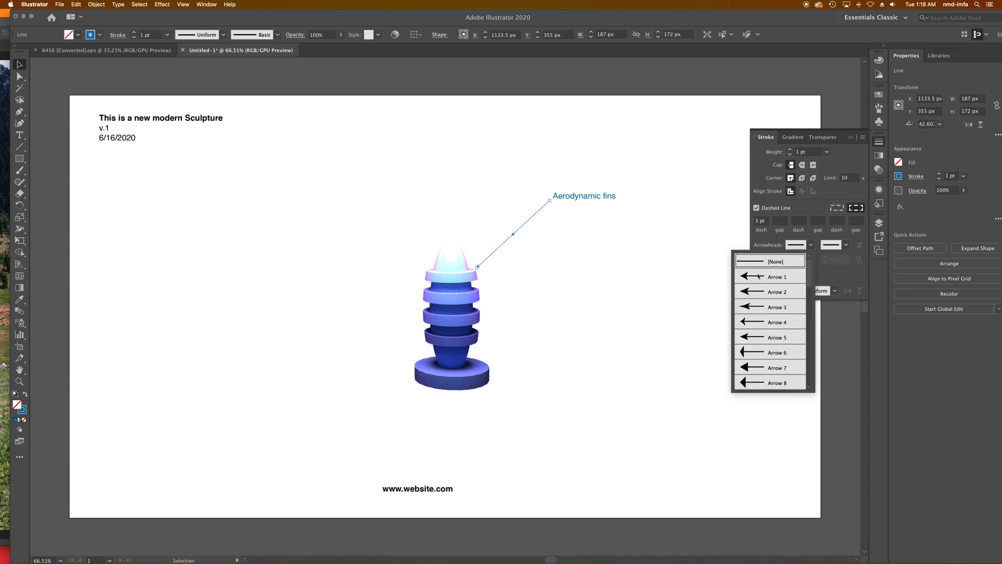
pyautogui.click(759, 276)
pyautogui.click(629, 280)
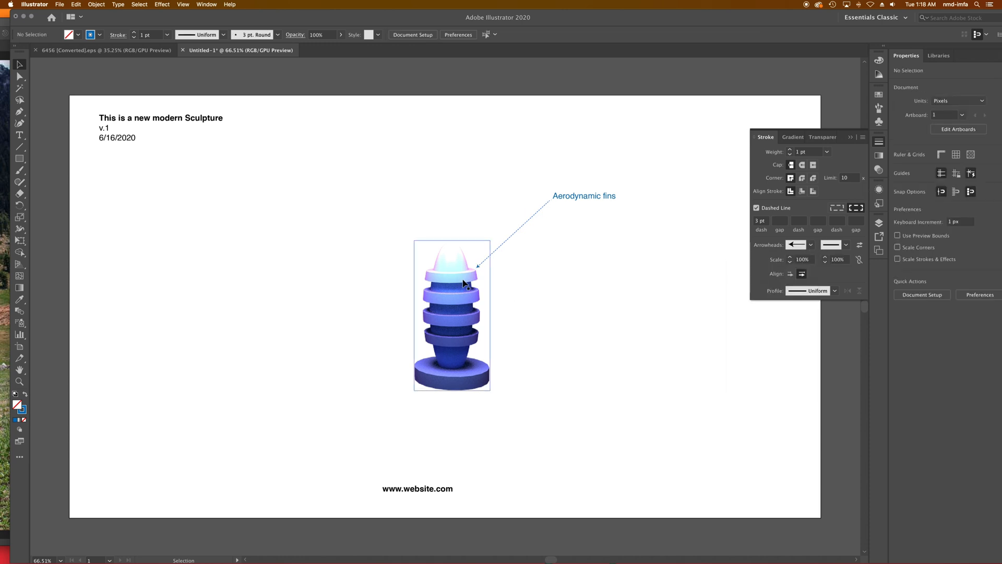
# - Duplicate the "Aerodynamic fins" label together with its arrow line into the space left of the sculpture
pyautogui.click(605, 197)
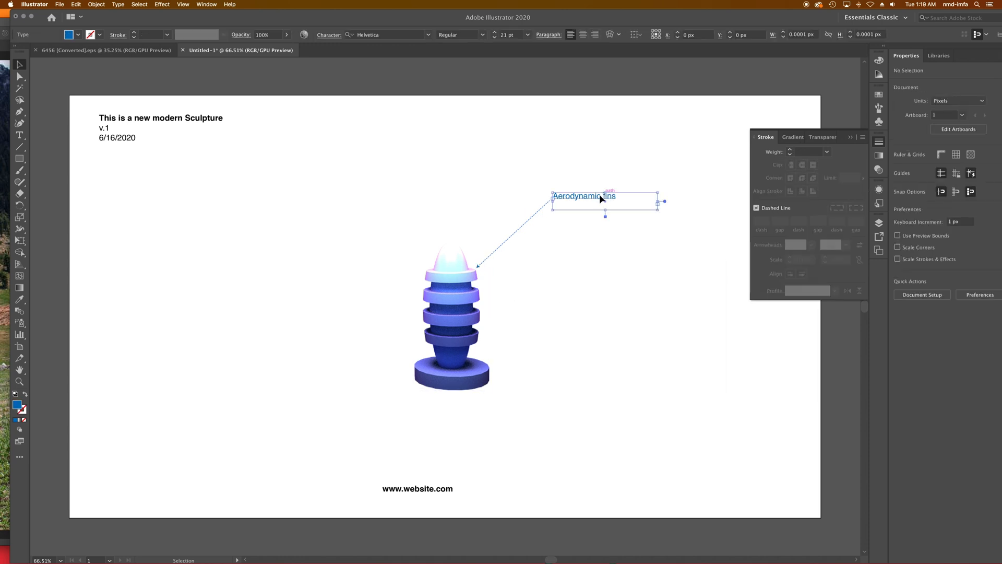
pyautogui.keyDown('shift'); pyautogui.click(543, 214); pyautogui.keyUp('shift')
pyautogui.keyDown('alt'); pyautogui.moveTo(539, 210); pyautogui.dragTo(277, 266); pyautogui.keyUp('alt')
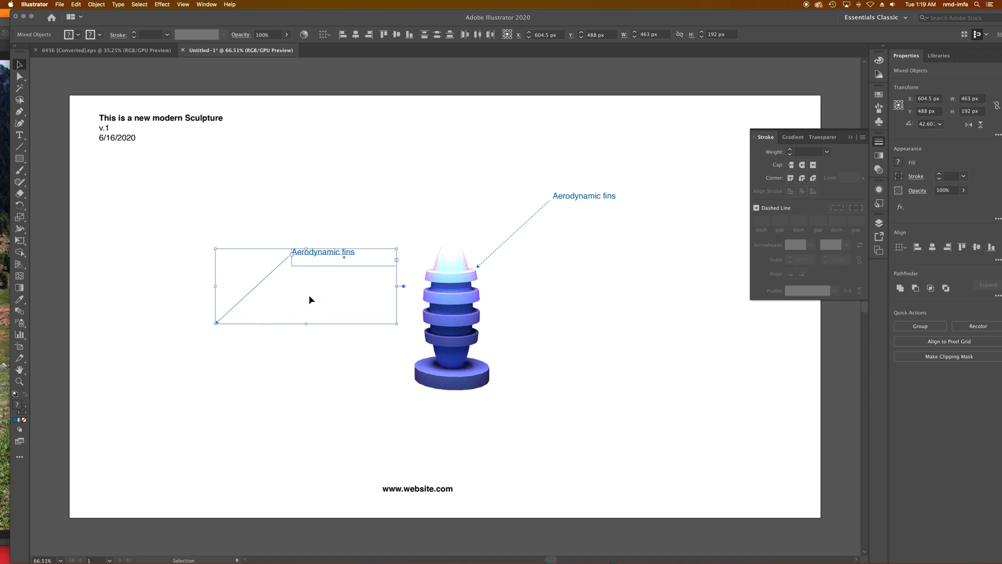
pyautogui.click(219, 413)
# - Reshape the copied arrow line so it runs from the right end of its label down to the sculpture's base
pyautogui.click(254, 290)
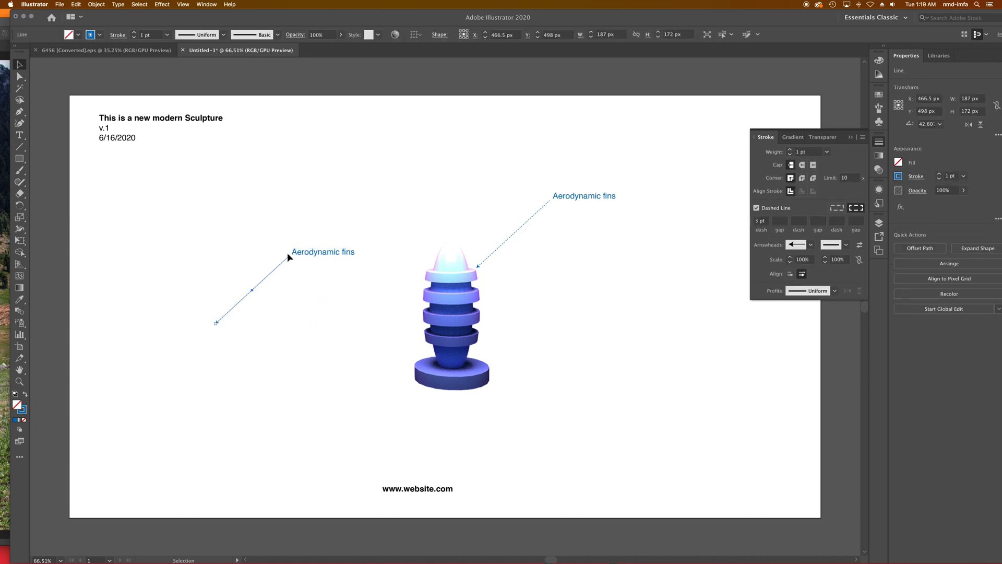
pyautogui.press('a')
pyautogui.moveTo(288, 257); pyautogui.dragTo(355, 254)
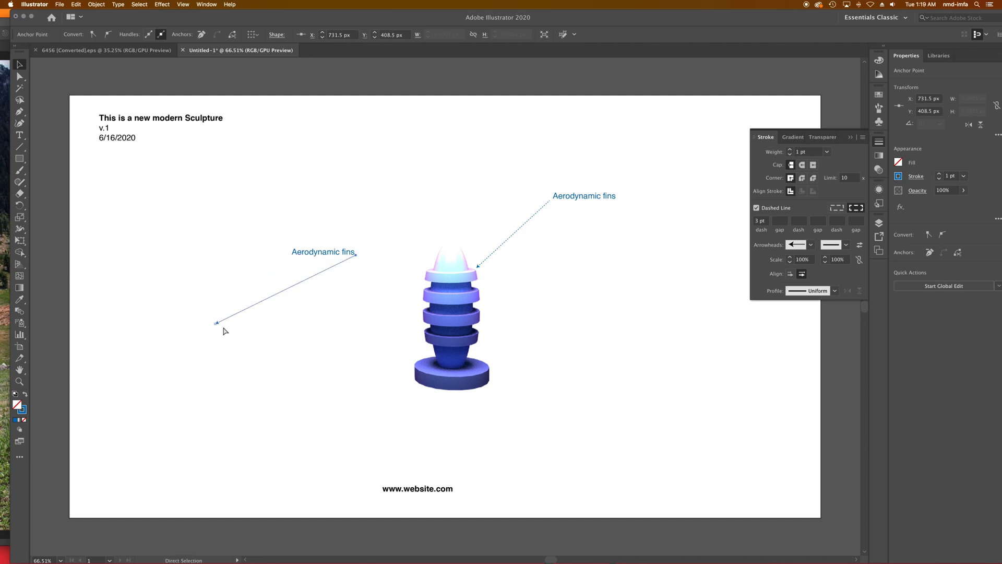
pyautogui.moveTo(218, 325)
pyautogui.mouseDown()
pyautogui.moveTo(298, 346)
pyautogui.moveTo(472, 364)
pyautogui.moveTo(416, 358)
pyautogui.mouseUp()
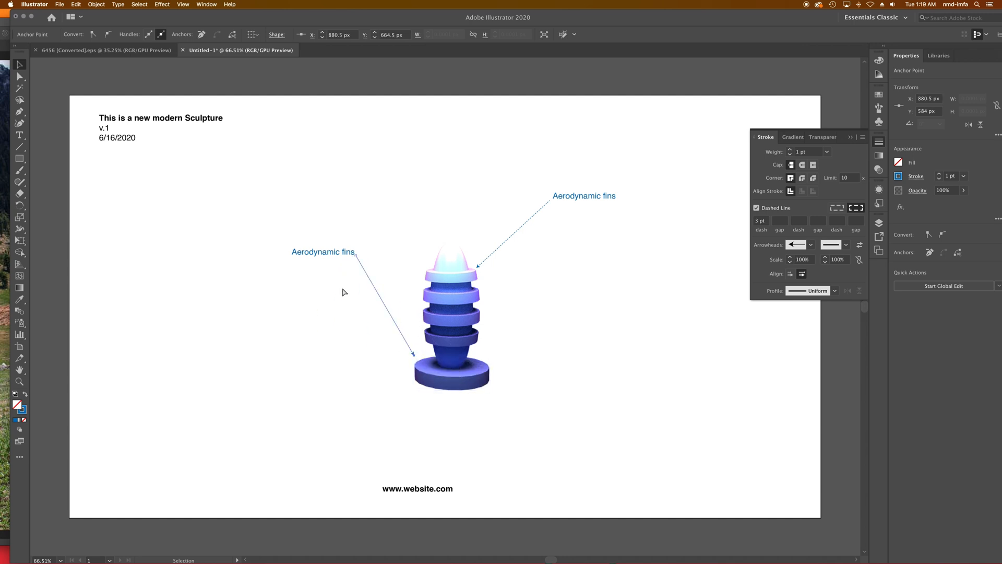
# - Replace the copied label's text with "Solid Stone Base"
pyautogui.click(327, 253)
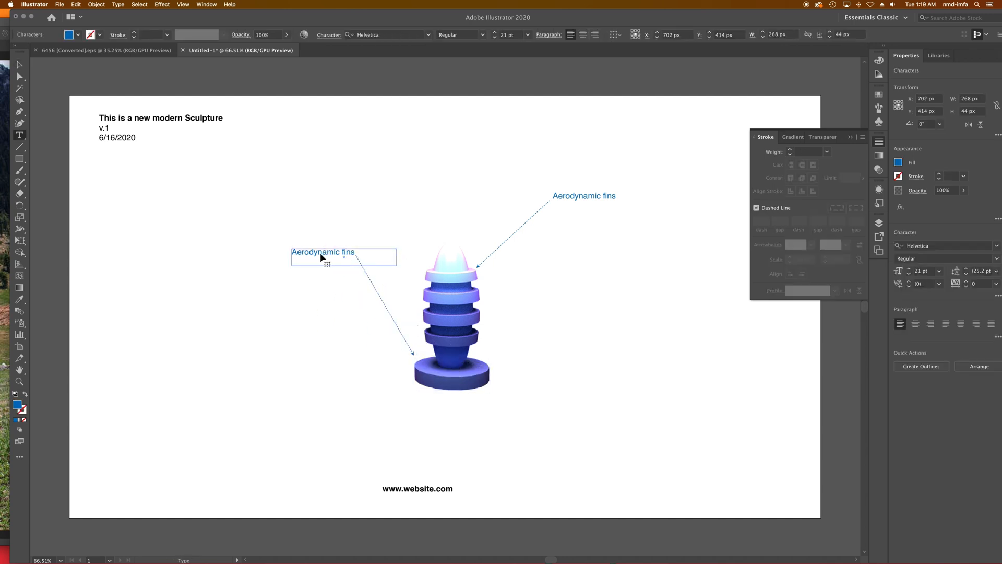
pyautogui.tripleClick(320, 254)
pyautogui.write('Solid S')
pyautogui.press('BackSpace')
pyautogui.write('Stone Base')
pyautogui.click(19, 64)
pyautogui.click(185, 266)
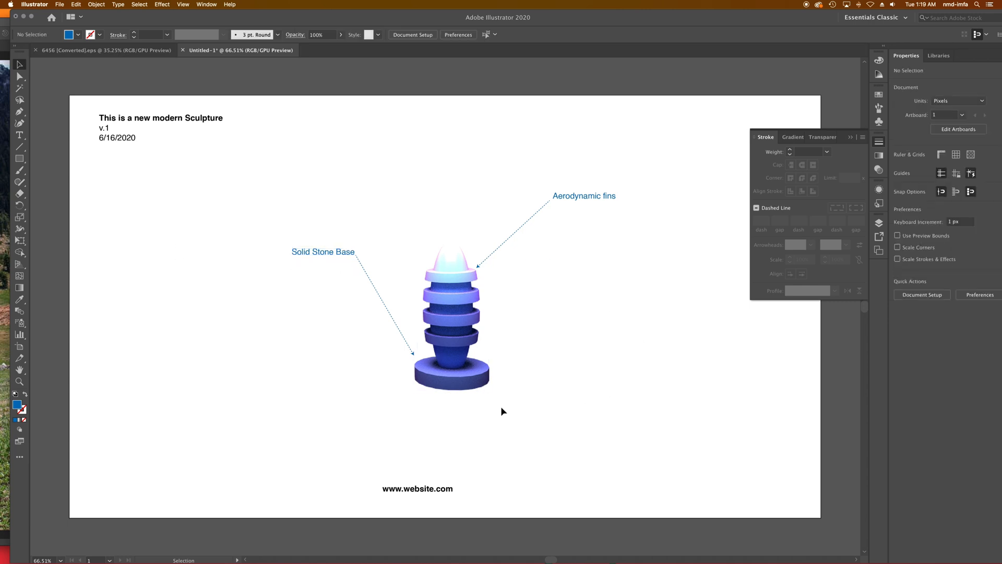
# - Shift the title text block slightly left and activate the Rectangle tool
pyautogui.moveTo(170, 117); pyautogui.dragTo(163, 118)
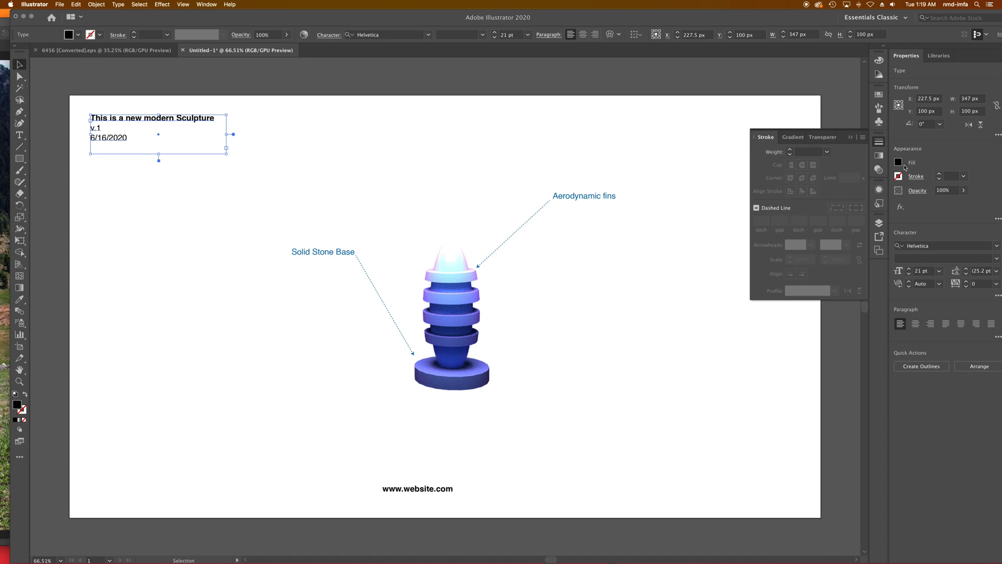
pyautogui.click(879, 142)
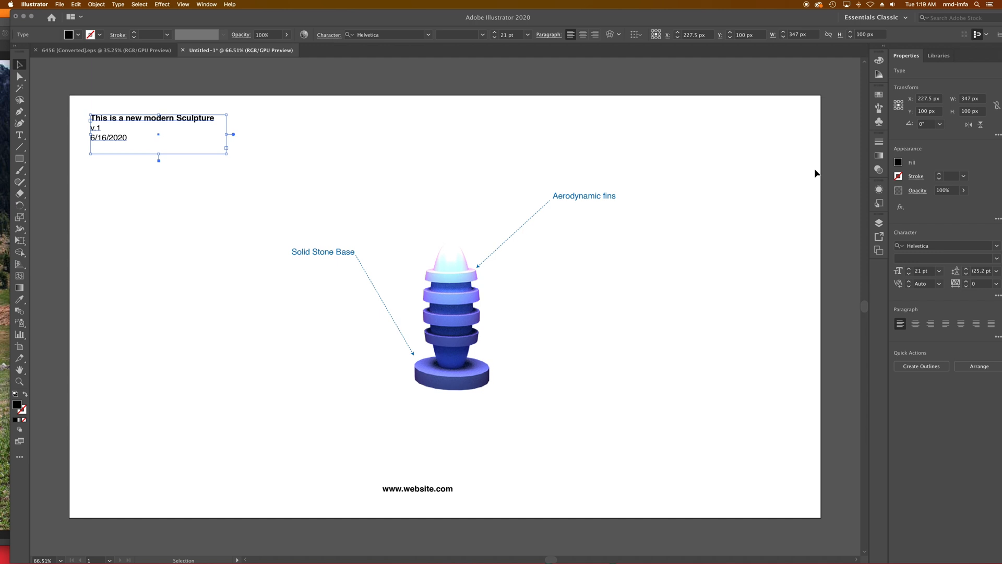
pyautogui.click(27, 164)
pyautogui.moveTo(21, 161); pyautogui.dragTo(58, 159)
pyautogui.click(77, 35)
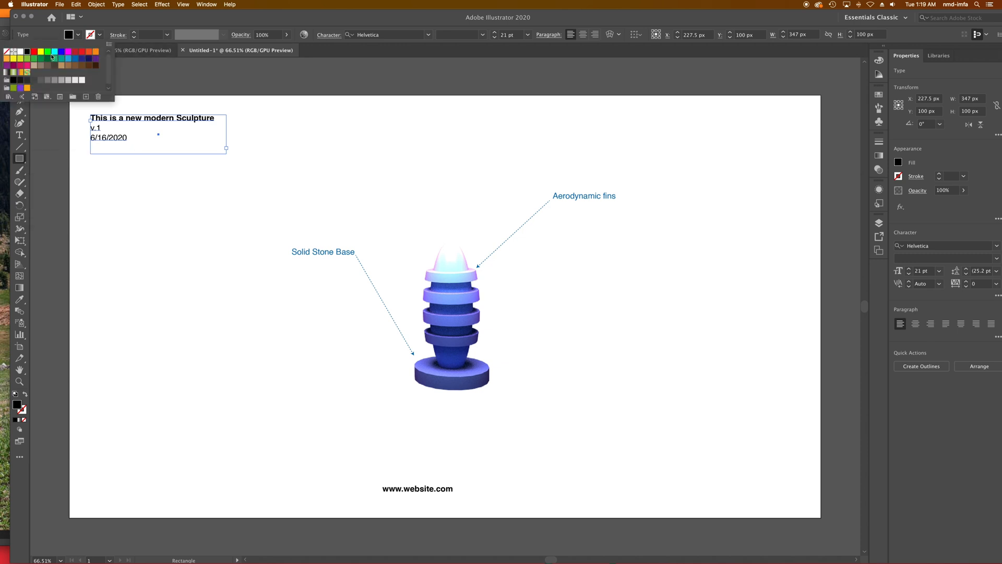
pyautogui.click(91, 53)
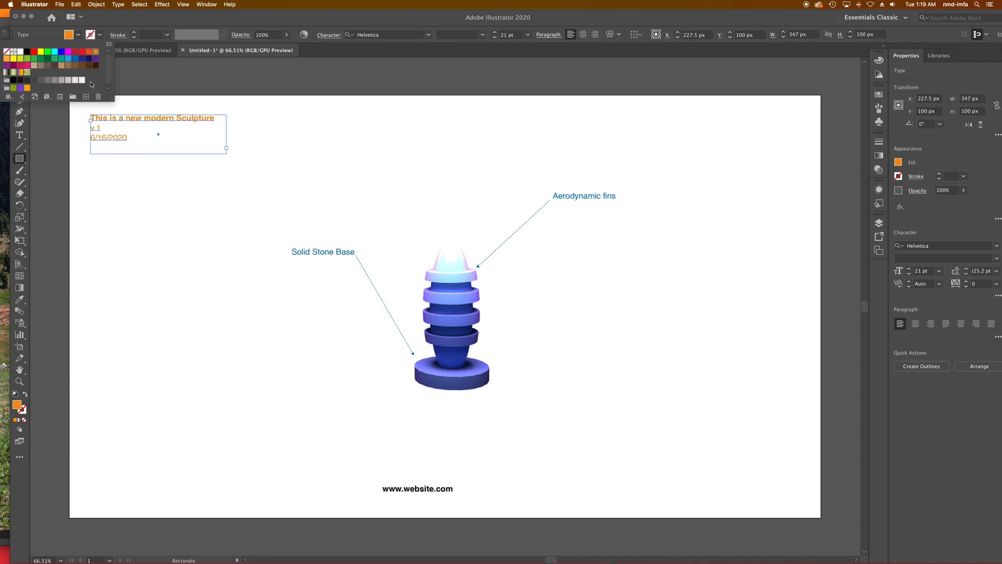
pyautogui.click(149, 100)
pyautogui.press('super+z')
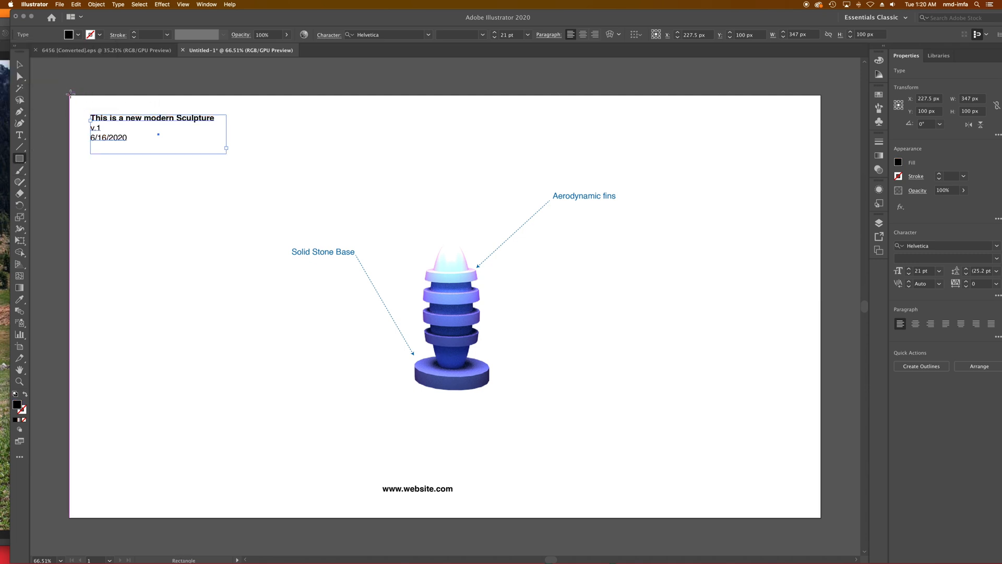
# - Draw a 1920 × 1080 px rectangle covering the whole artboard and fill it with orange
pyautogui.moveTo(69, 95); pyautogui.dragTo(493, 287)
pyautogui.moveTo(822, 521); pyautogui.dragTo(821, 518)
pyautogui.click(78, 34)
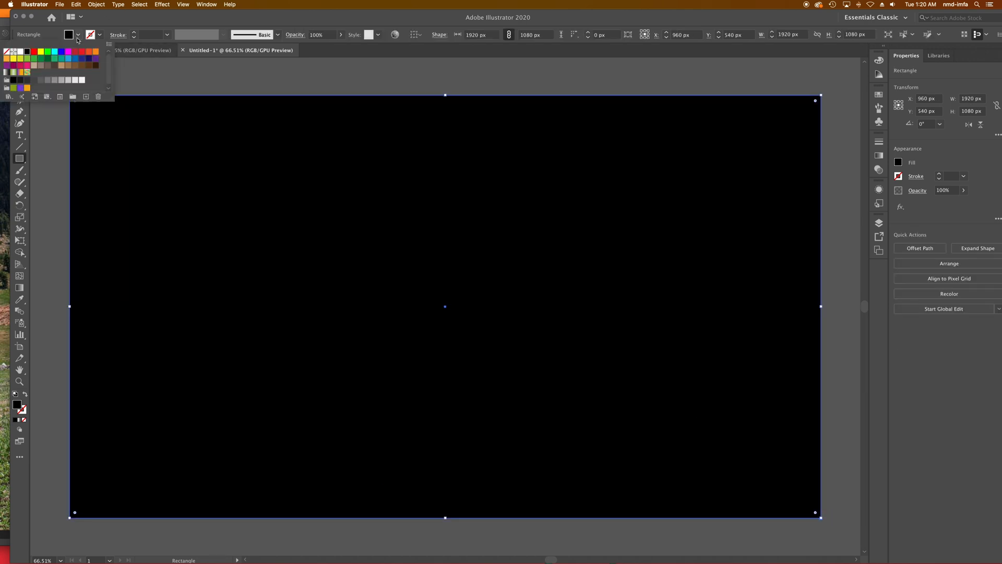
pyautogui.click(96, 51)
pyautogui.click(217, 75)
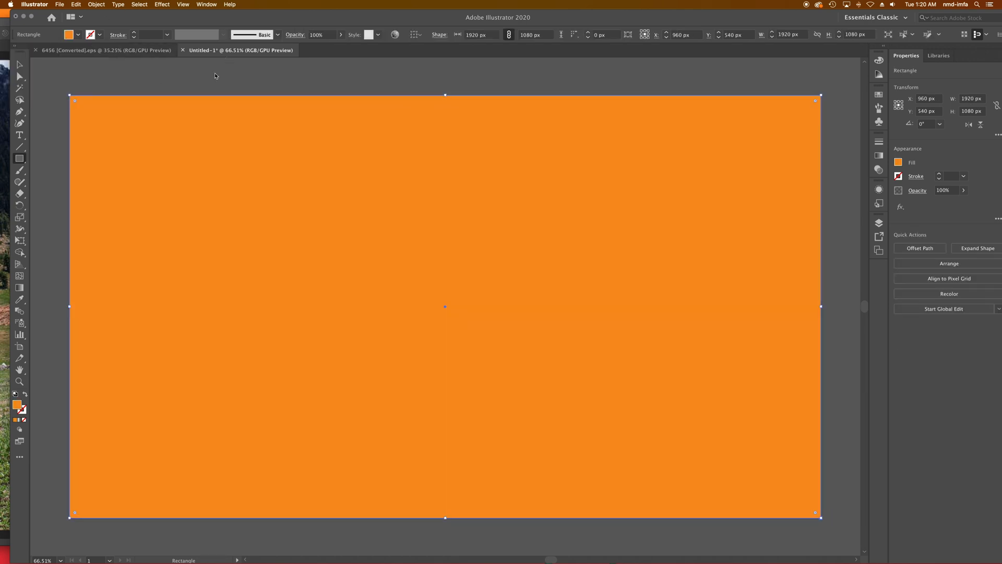
# - Send the orange rectangle to the back, behind the sculpture and all text
pyautogui.click(18, 66)
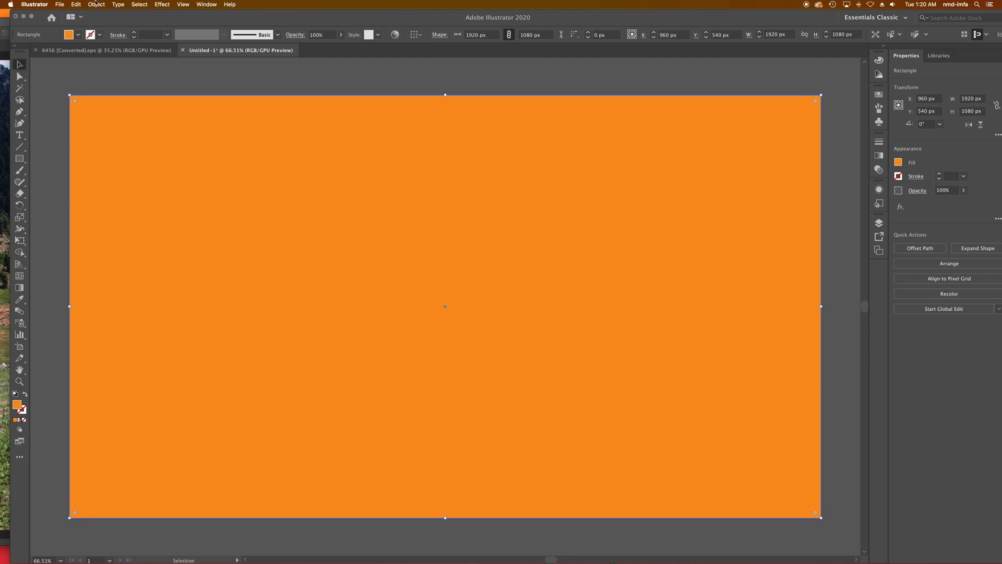
pyautogui.click(96, 4)
pyautogui.moveTo(135, 21)
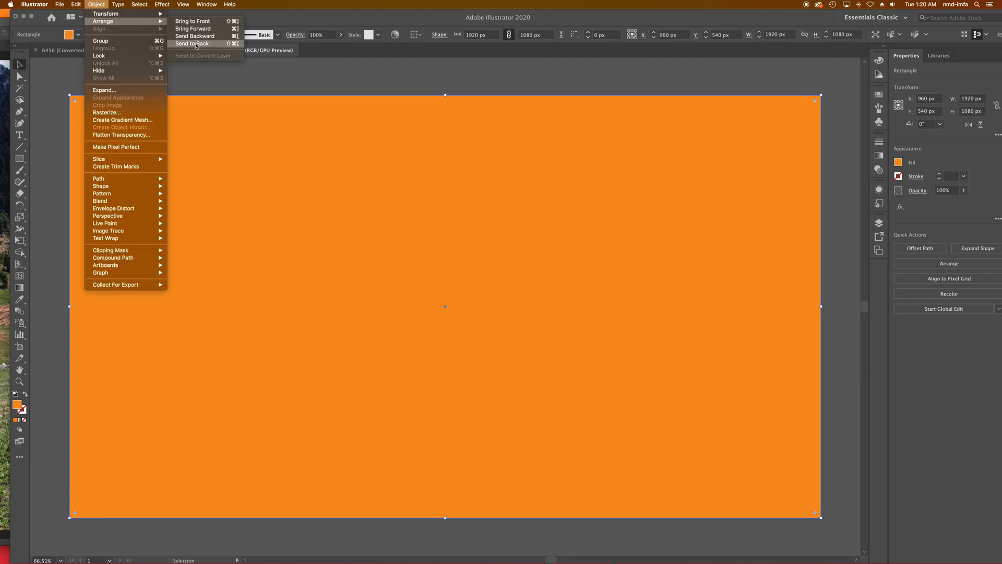
pyautogui.click(196, 44)
pyautogui.click(438, 83)
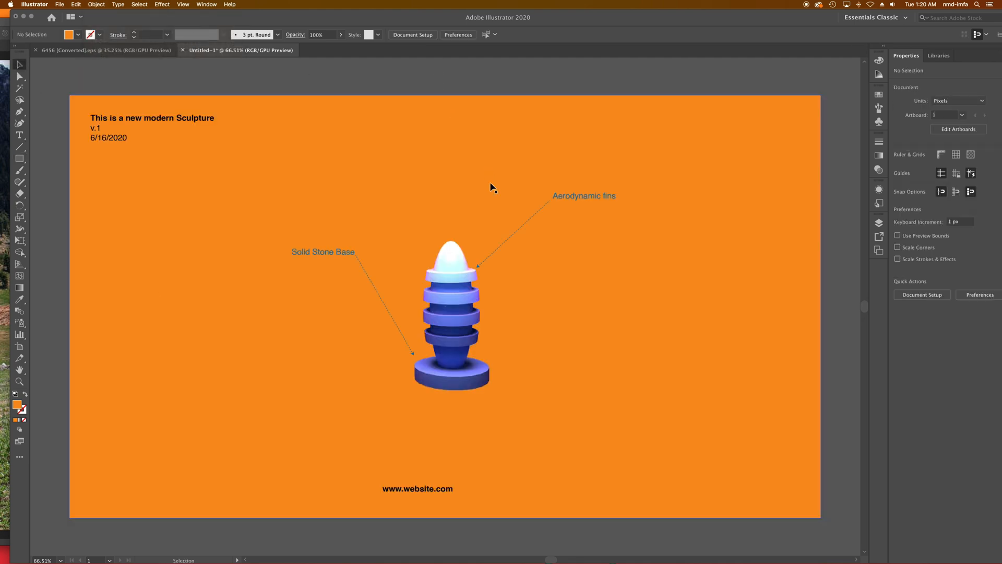
pyautogui.click(480, 337)
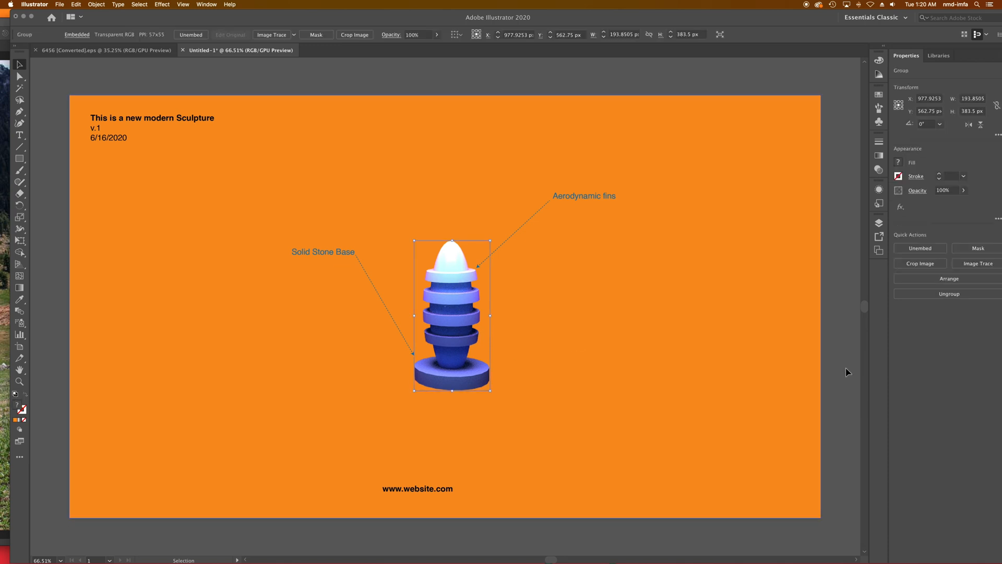
pyautogui.click(852, 273)
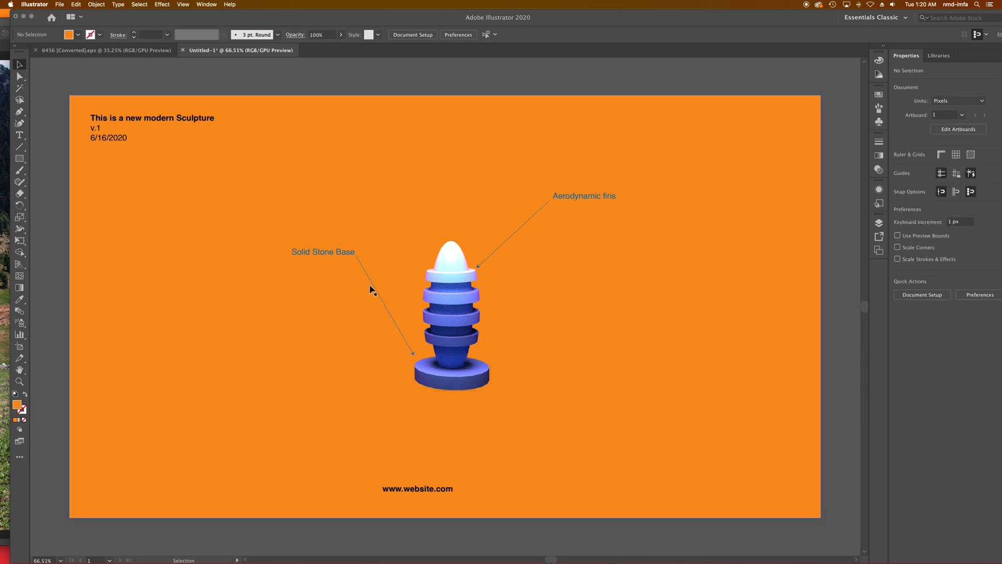
pyautogui.click(152, 360)
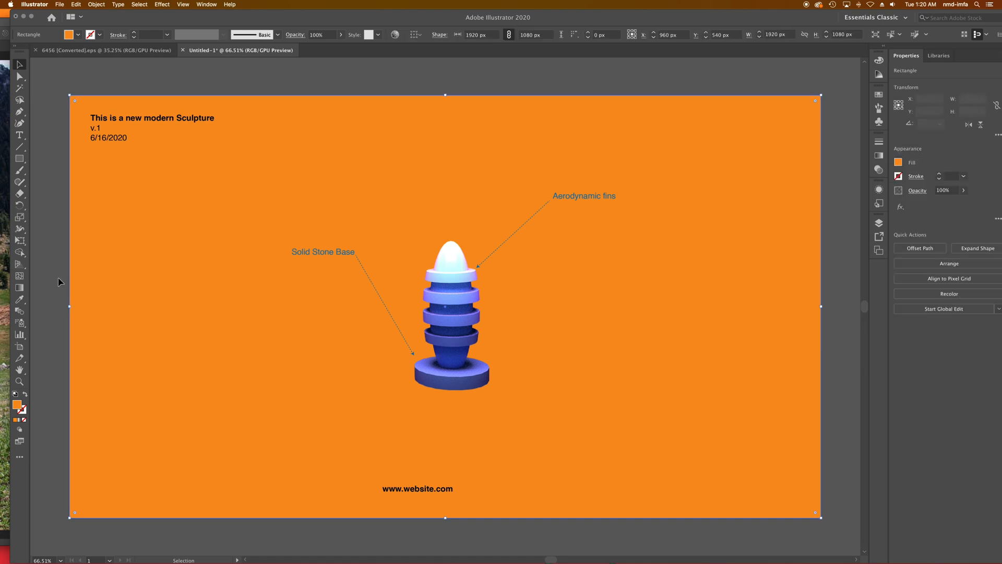
pyautogui.click(20, 287)
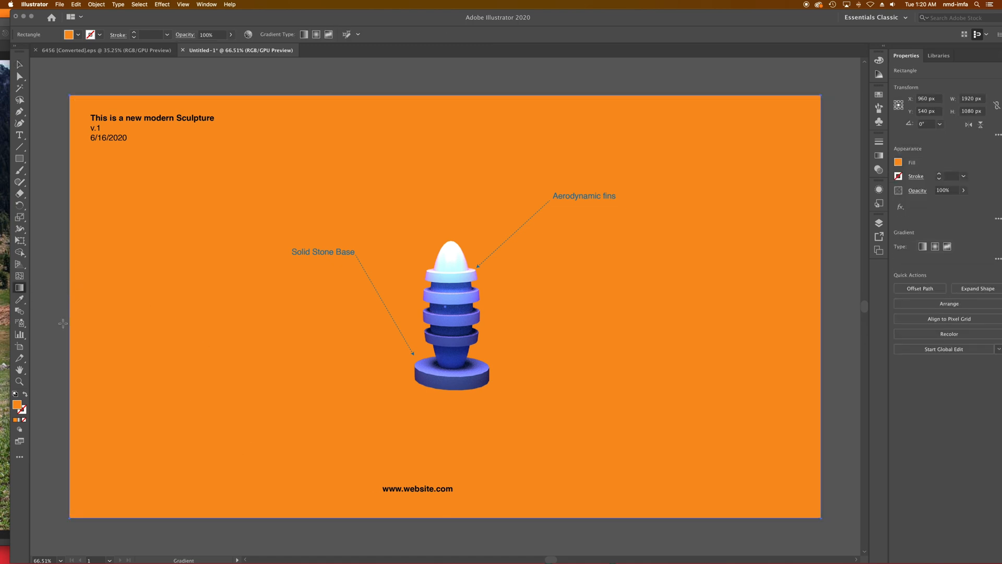
pyautogui.click(79, 34)
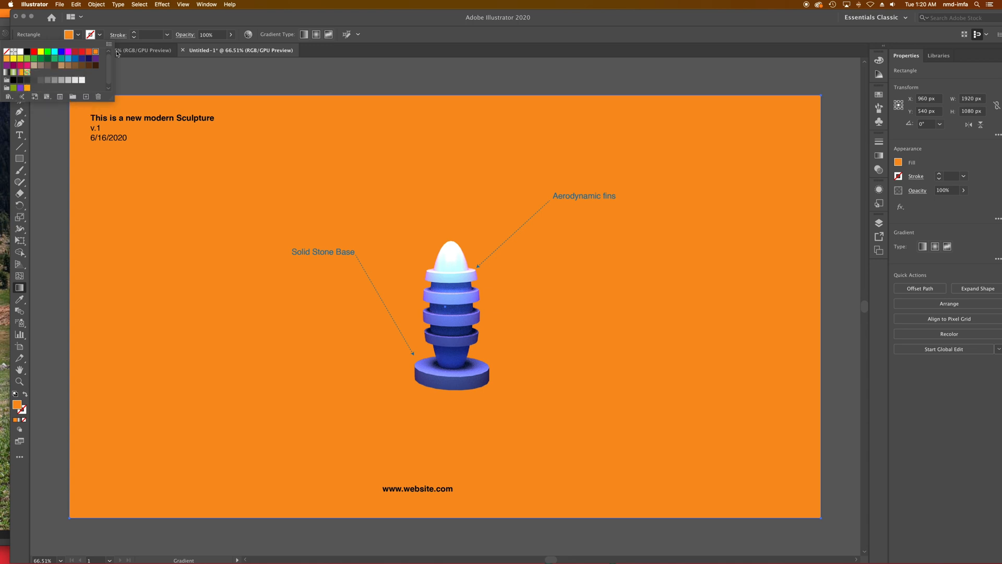
pyautogui.click(149, 82)
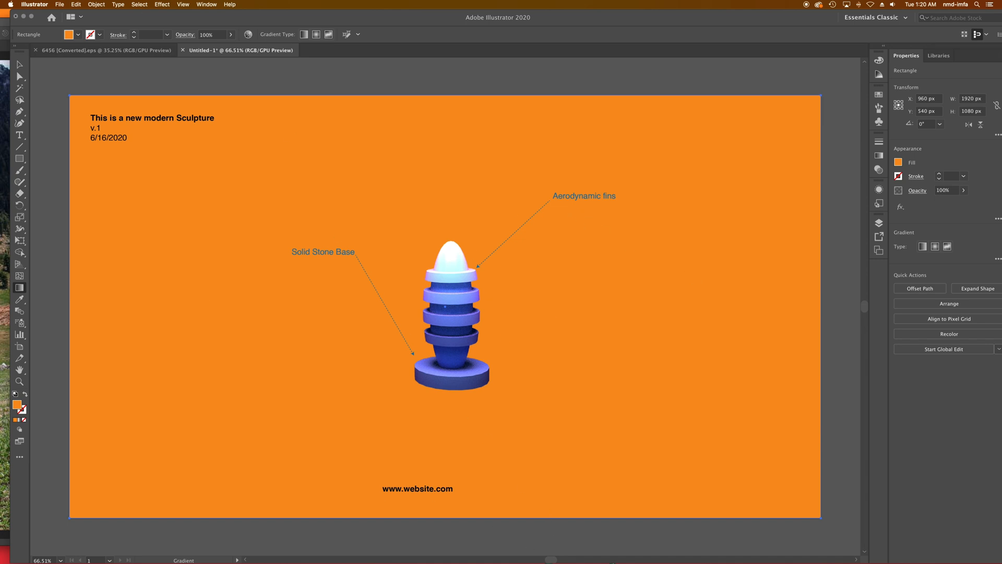
# - Switch to the mountain-meadow composite in Photoshop, minimize the Illustrator window, and enlarge the Photoshop window to fill the display
pyautogui.moveTo(614, 562)
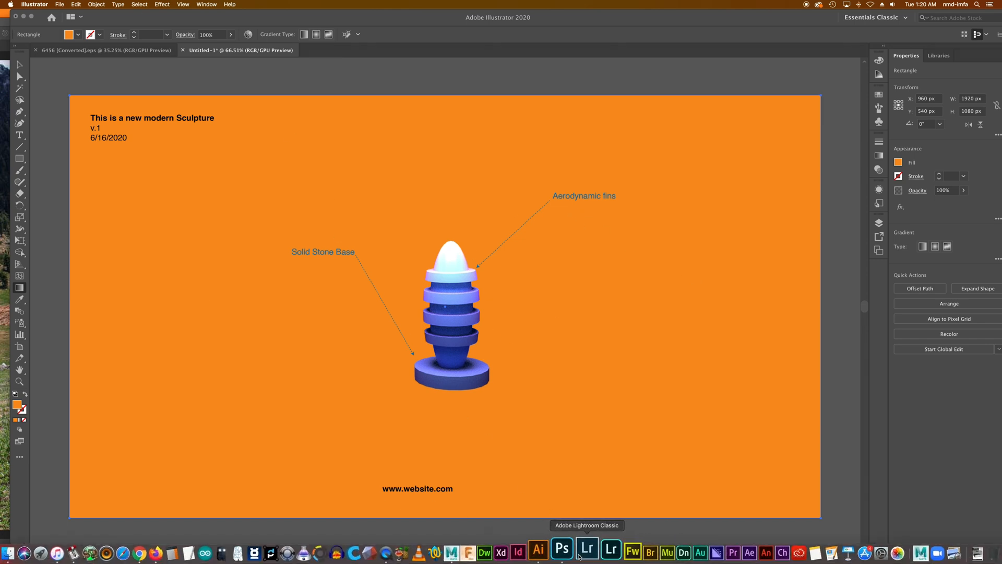
pyautogui.click(568, 550)
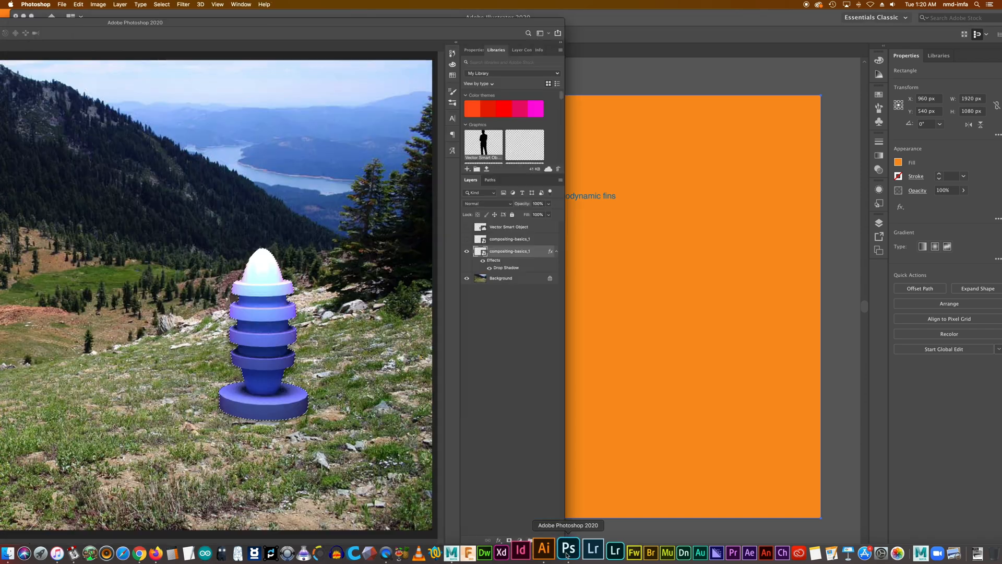
pyautogui.press('super+Tab')
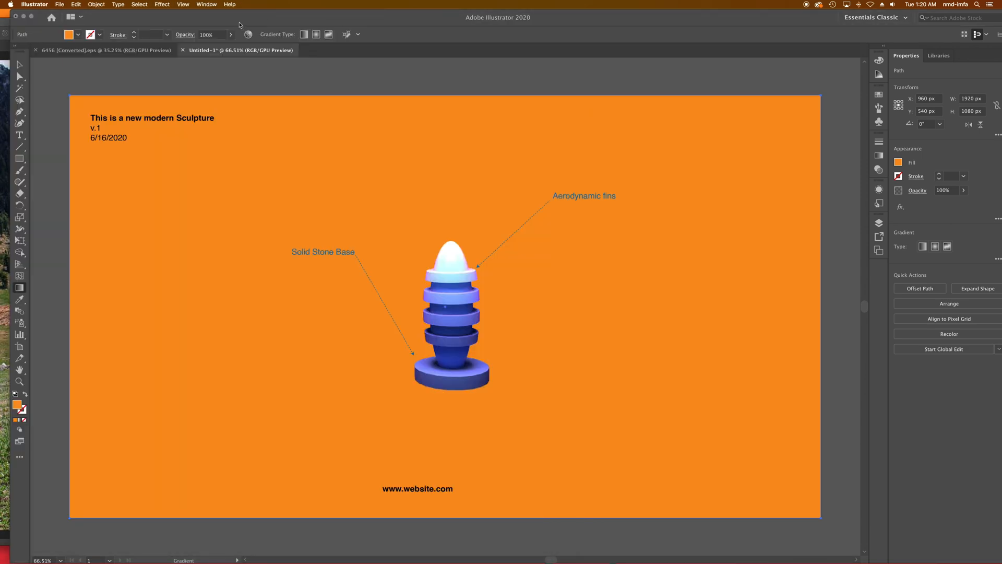
pyautogui.click(23, 16)
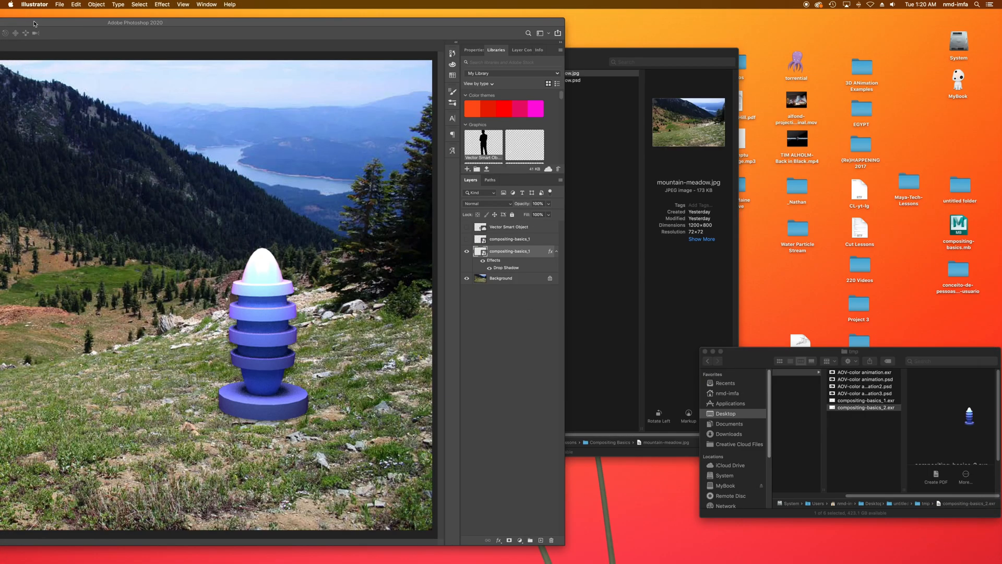
pyautogui.moveTo(135, 23); pyautogui.dragTo(179, 29)
pyautogui.doubleClick(478, 21)
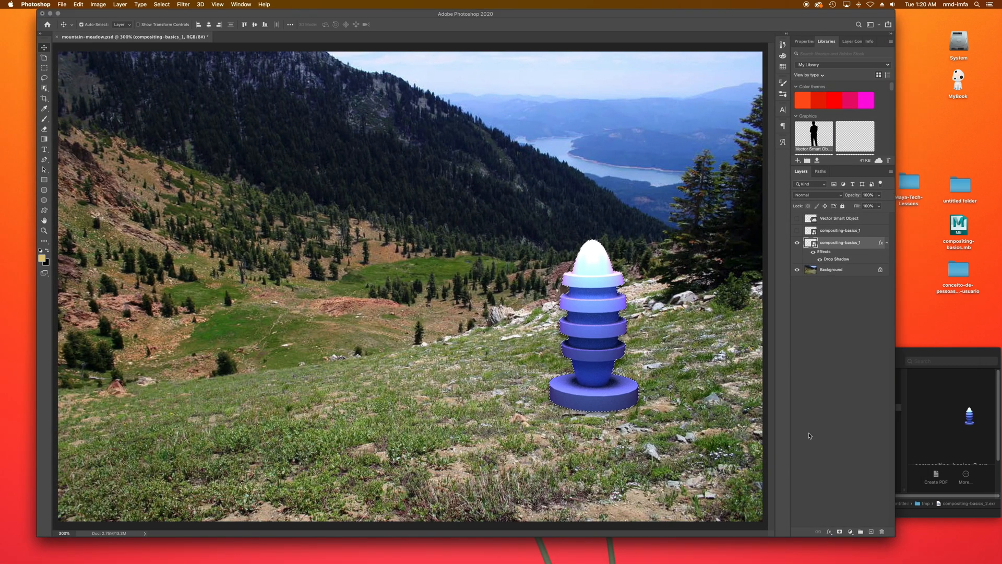
pyautogui.moveTo(896, 535); pyautogui.dragTo(999, 561)
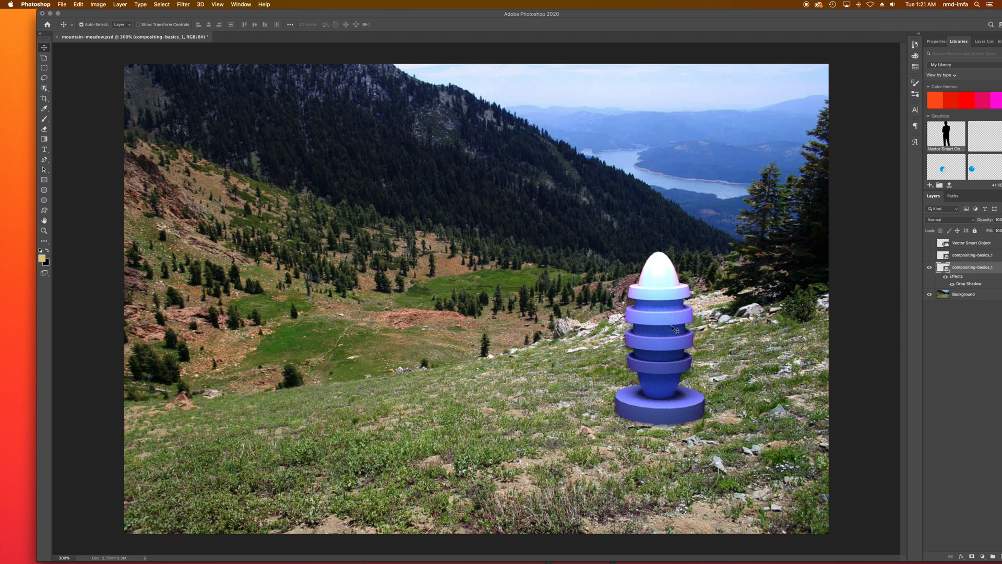
pyautogui.click(98, 4)
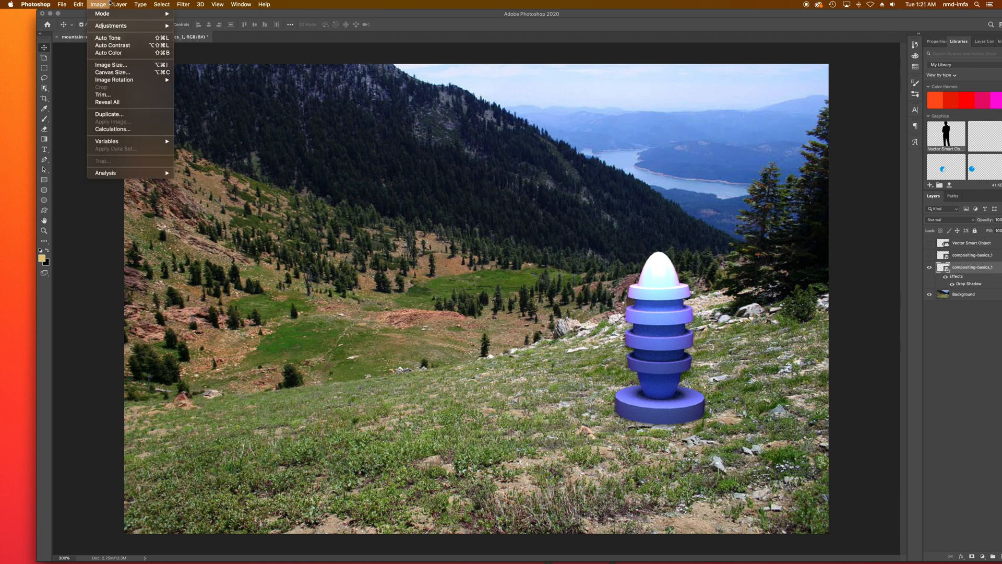
pyautogui.moveTo(118, 29)
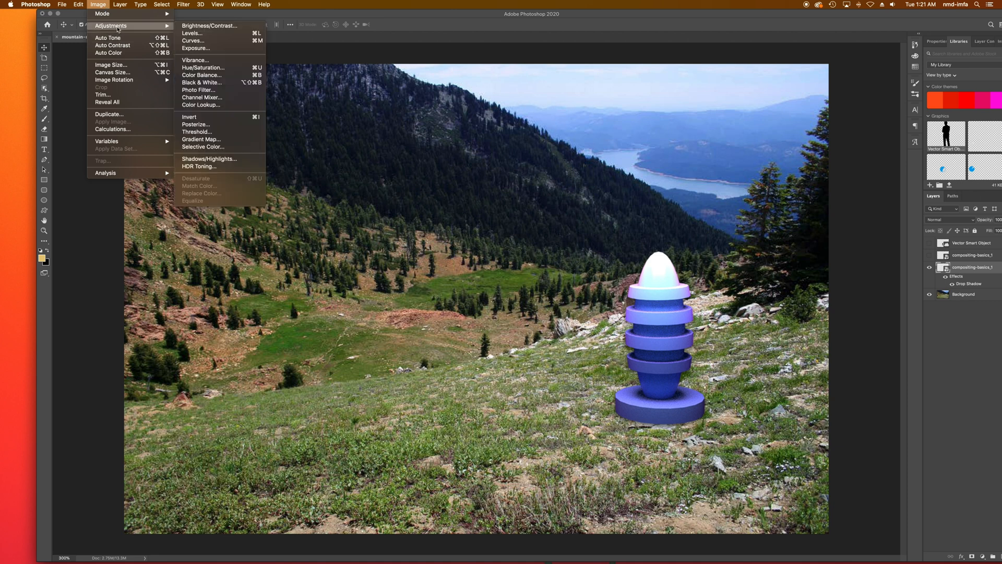
pyautogui.click(98, 4)
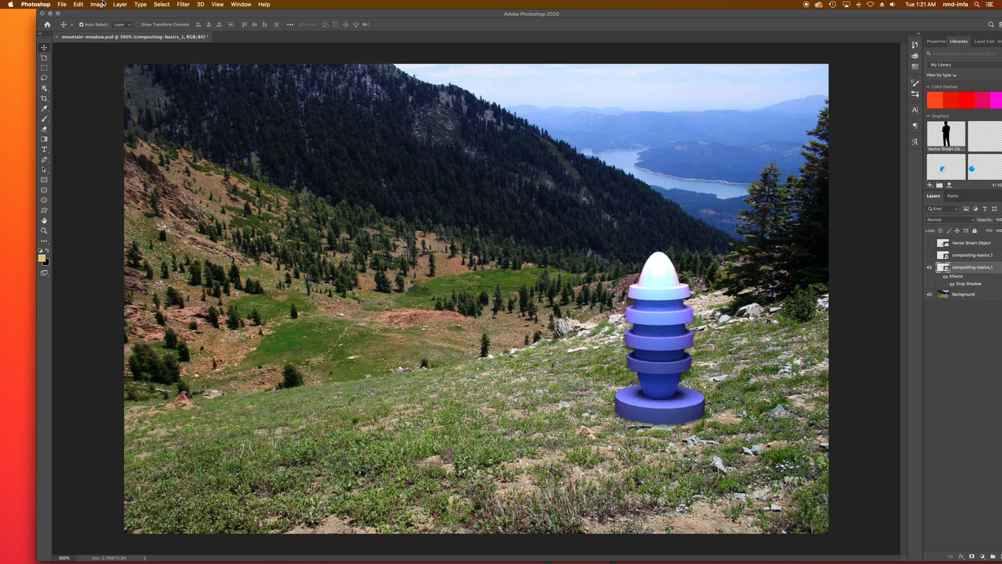